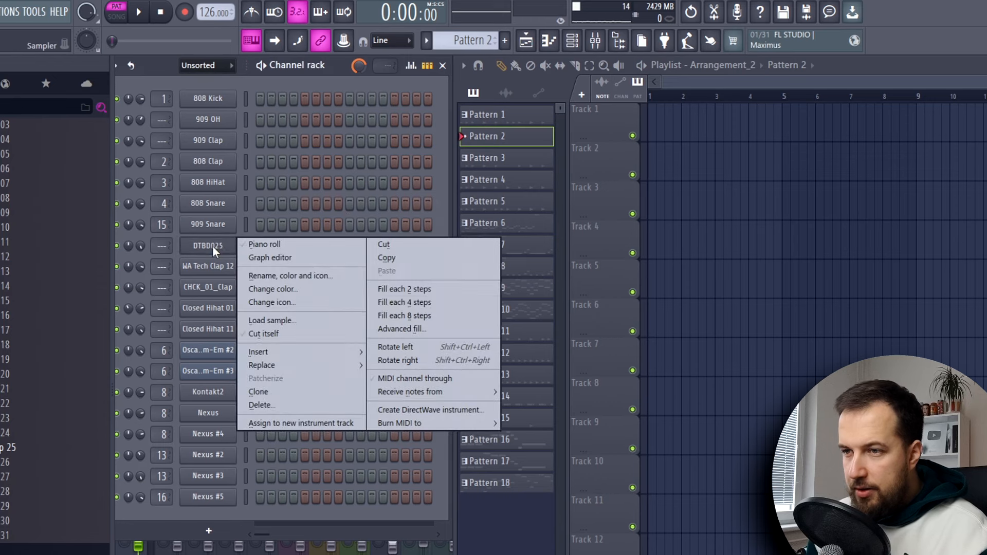
# Step: Fill every fourth step of the DTBD025 kick channel in Pattern 2 and play the pattern
pyautogui.click(421, 303)
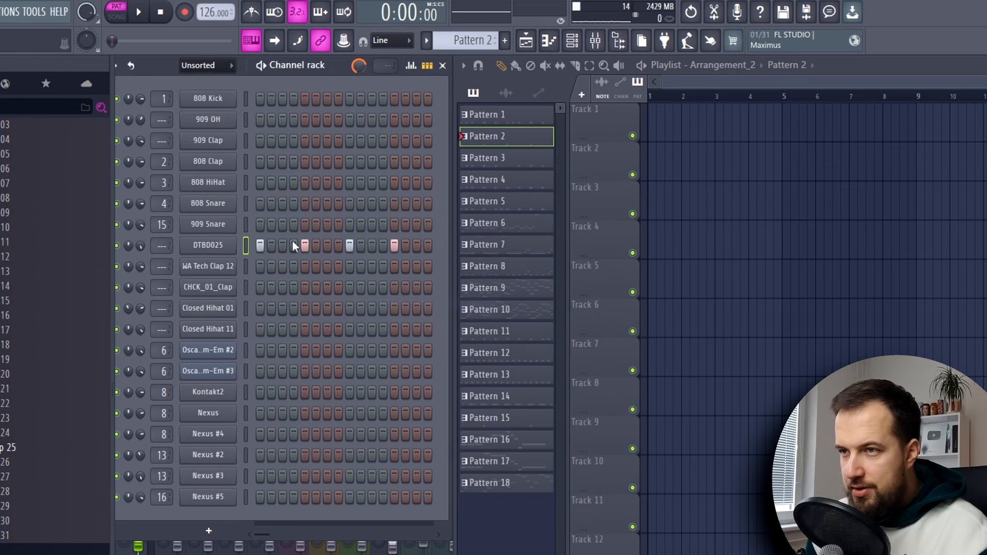
pyautogui.click(140, 14)
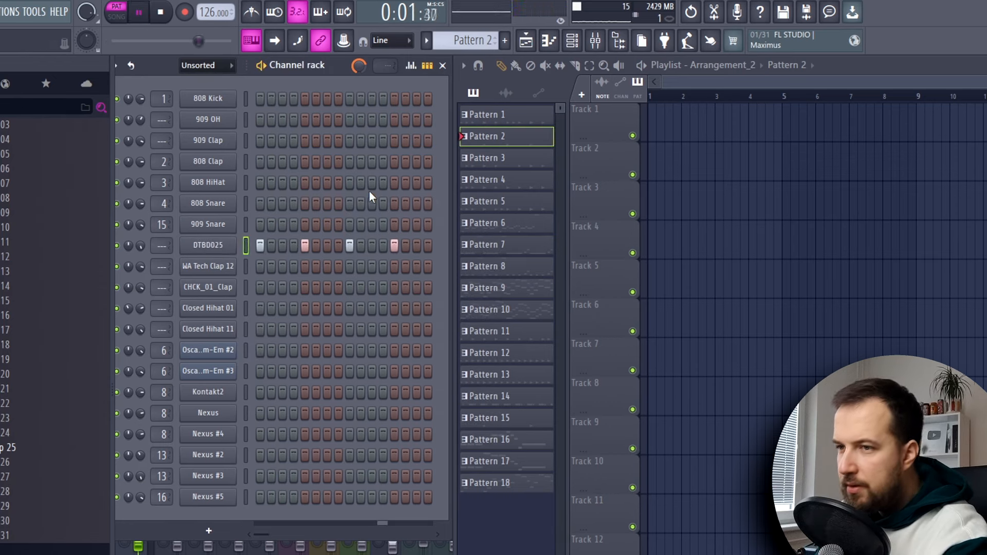
# Step: Add WA Tech Clap 12 and CHCK_01_Clap hits on steps 5 and 13, and play back the pattern
pyautogui.click(208, 266)
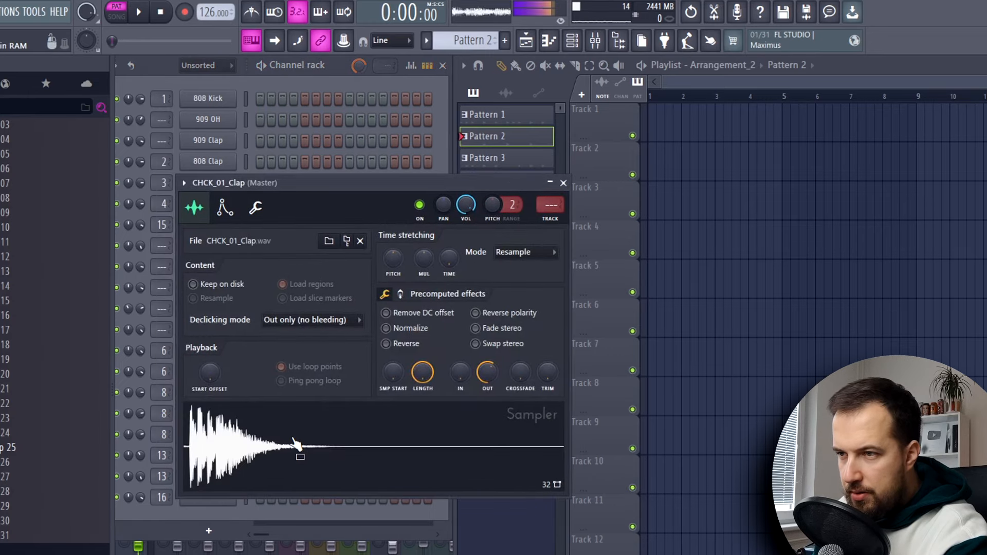
pyautogui.press('Escape')
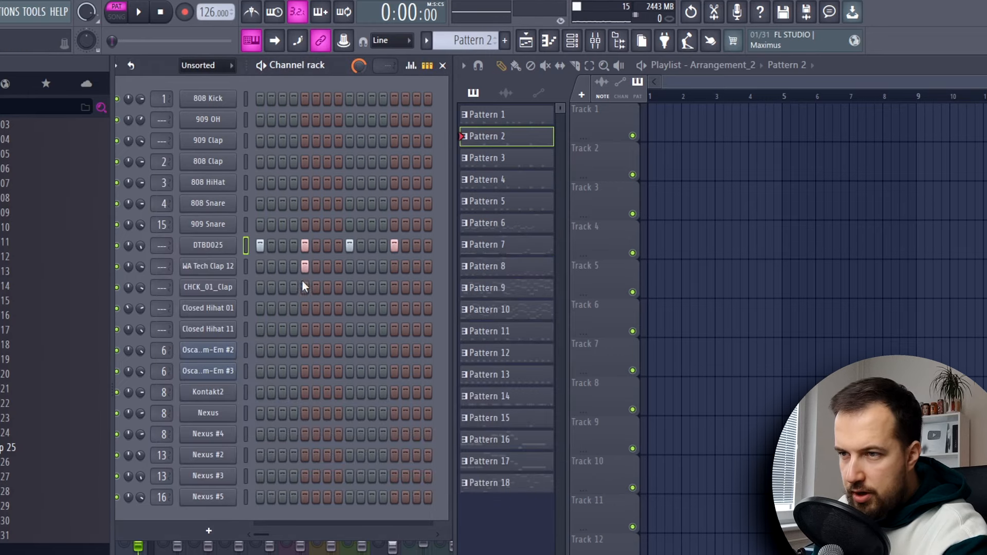
pyautogui.moveTo(394, 266); pyautogui.dragTo(396, 294)
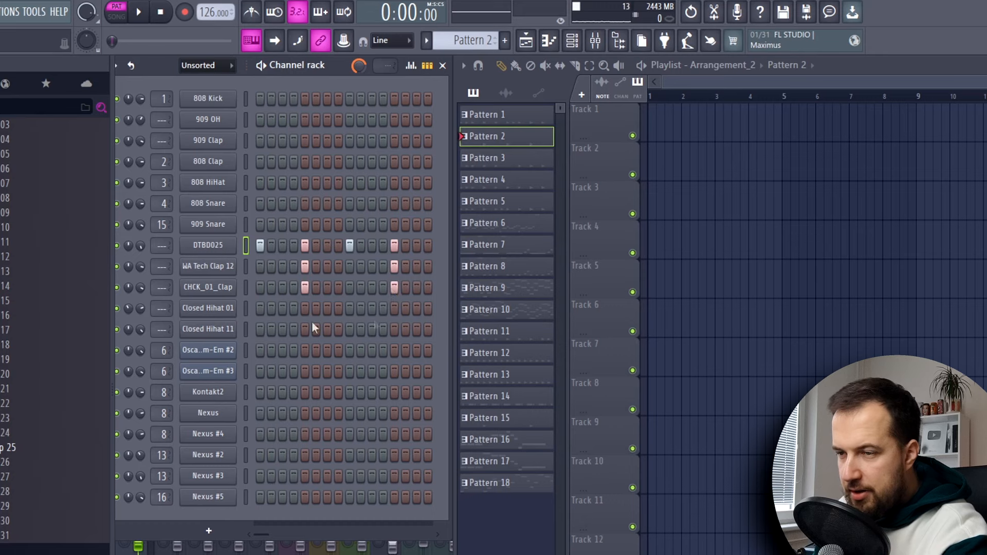
pyautogui.press('space')
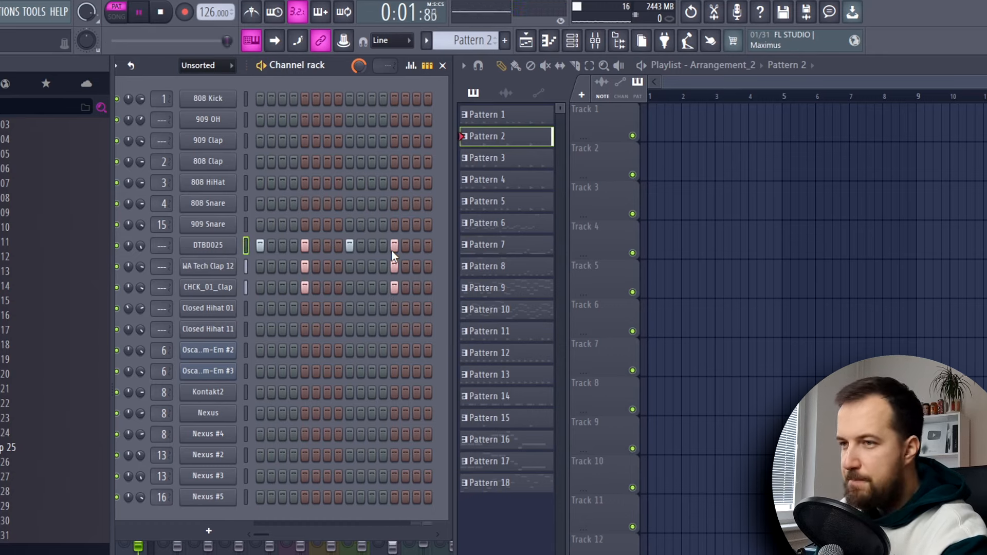
pyautogui.press('space')
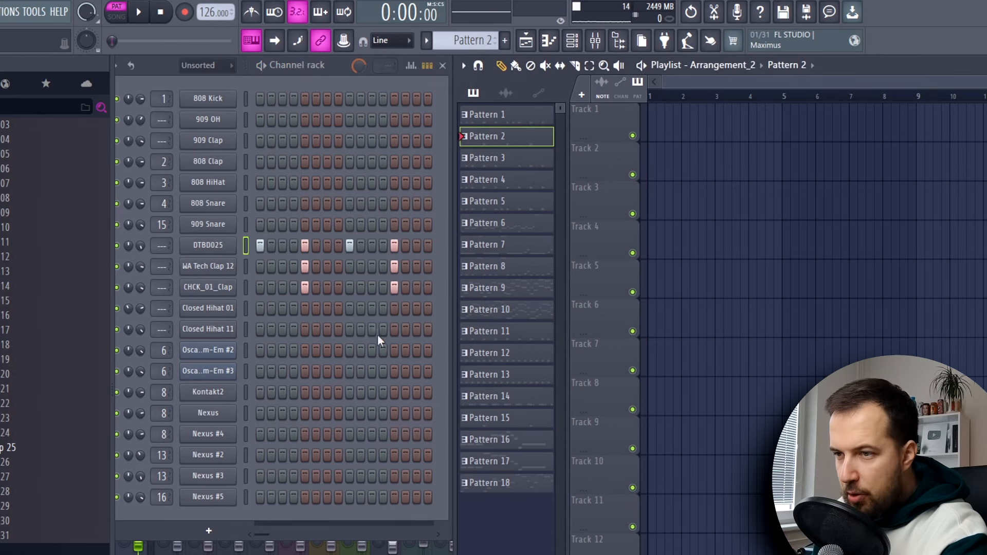
# Step: Place Closed Hihat 11 hits on steps 3, 7, 11 and 15, and play back the pattern
pyautogui.click(208, 330)
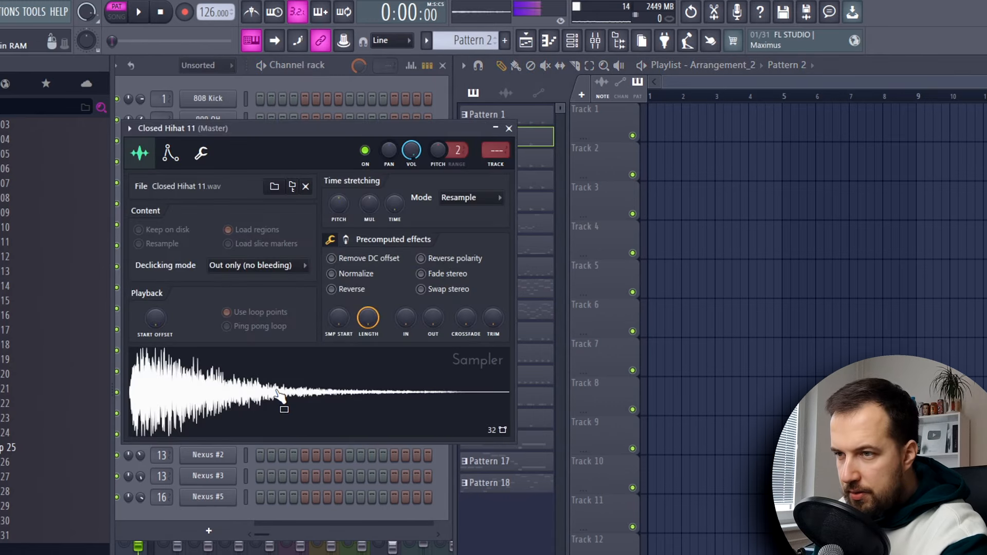
pyautogui.click(372, 331)
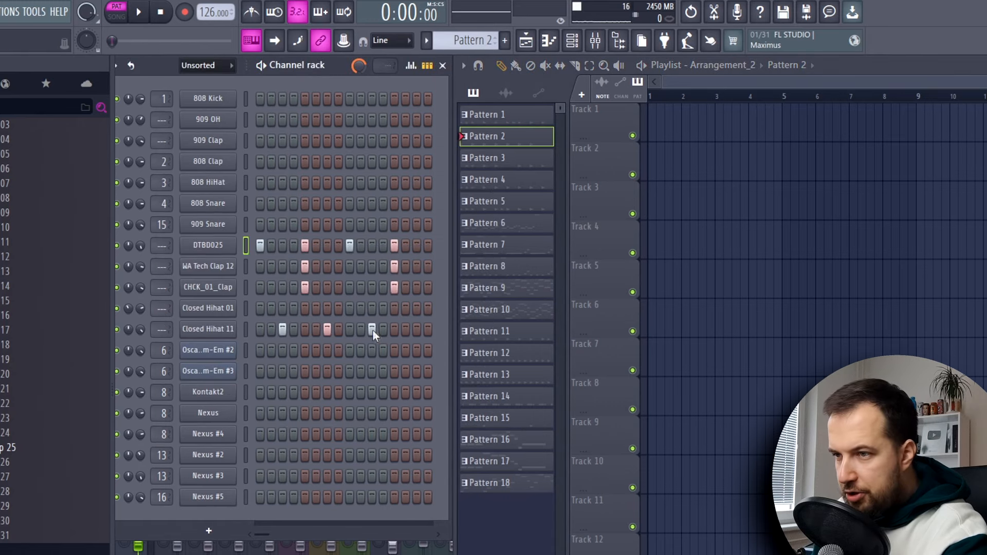
pyautogui.click(416, 330)
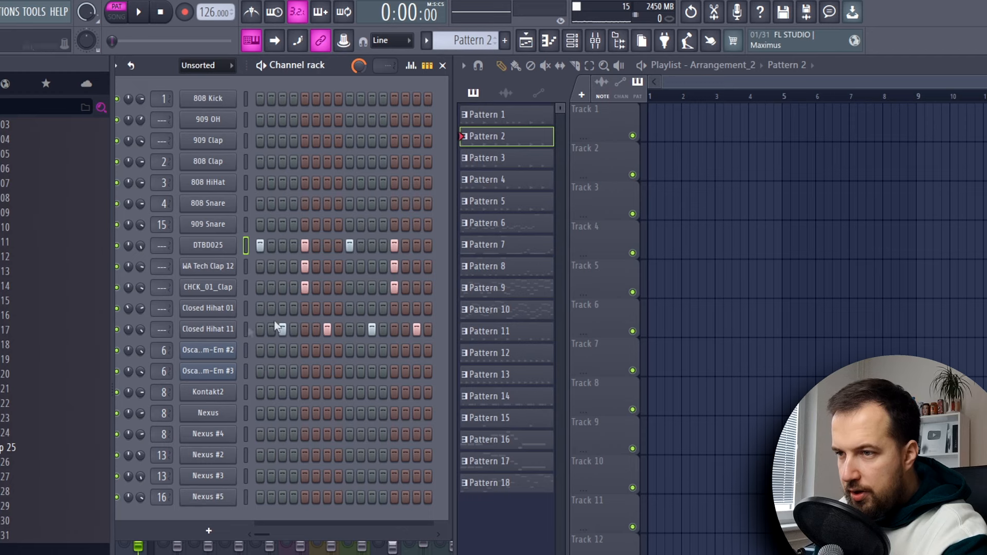
pyautogui.press('space')
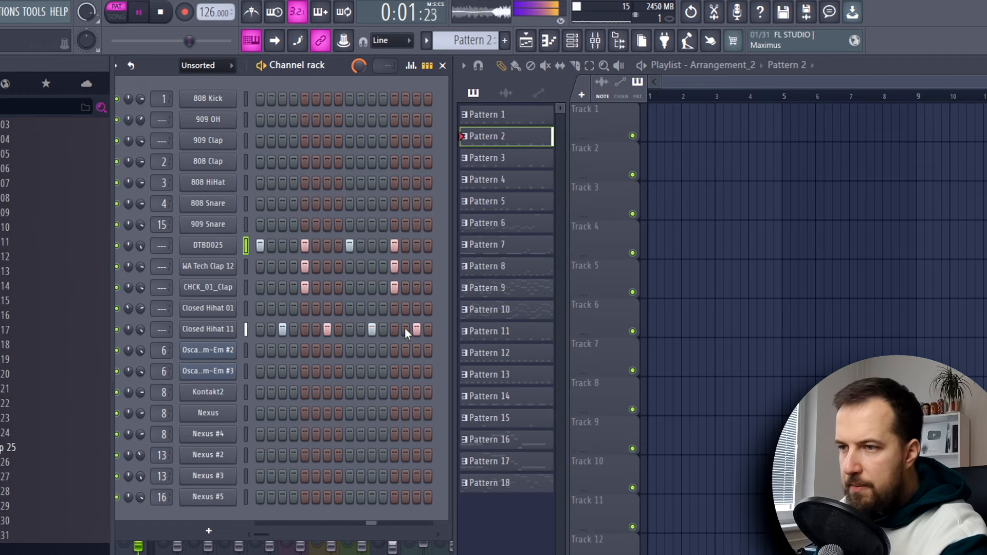
pyautogui.press('space')
# Step: Add Closed Hihat 01 hits on steps 2 and 10, and play back the complete drum pattern
pyautogui.click(208, 310)
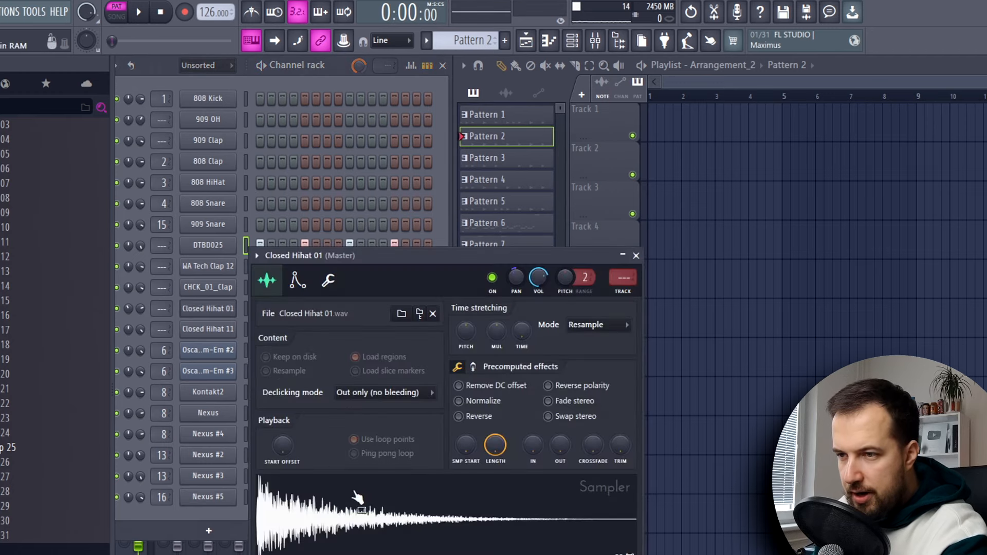
pyautogui.press('Escape')
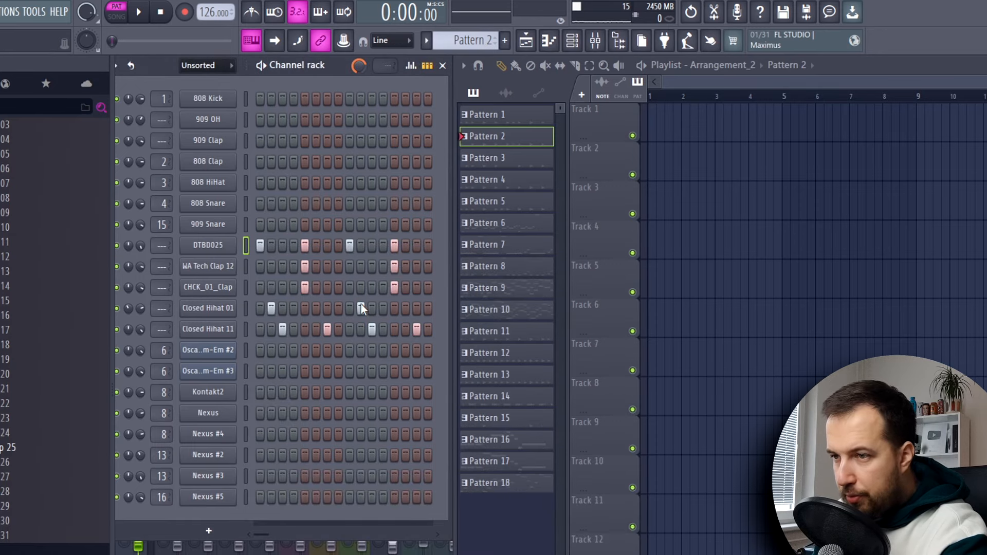
pyautogui.press('space')
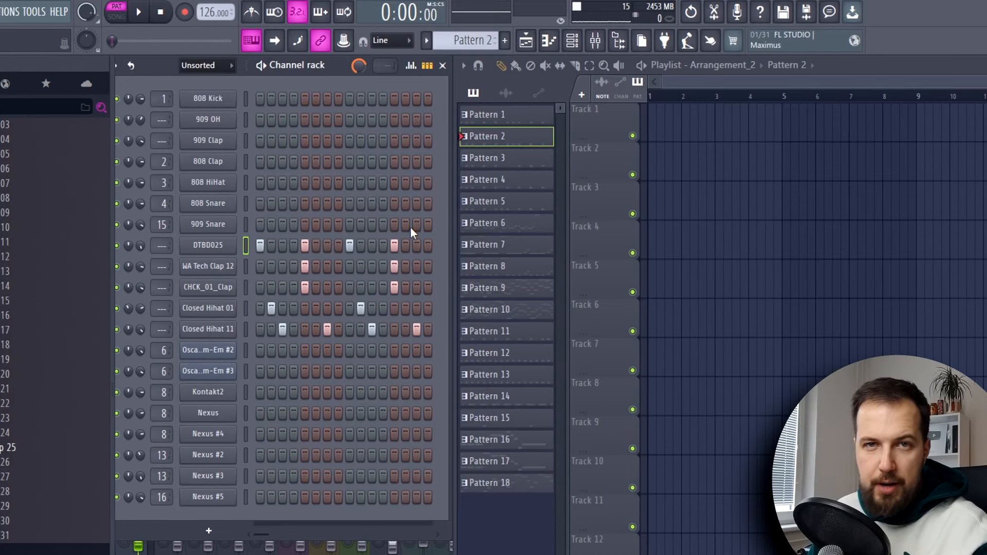
pyautogui.press('space')
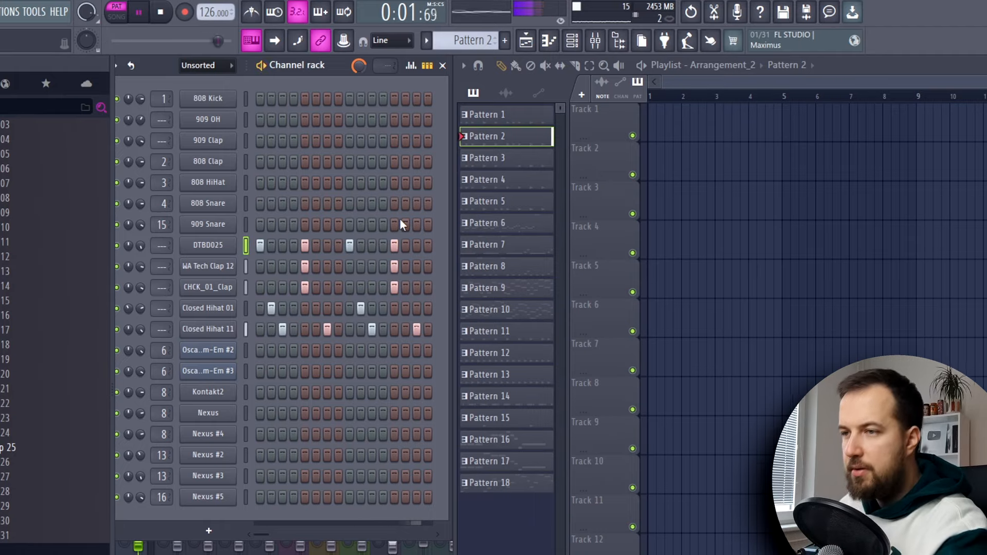
pyautogui.press('space')
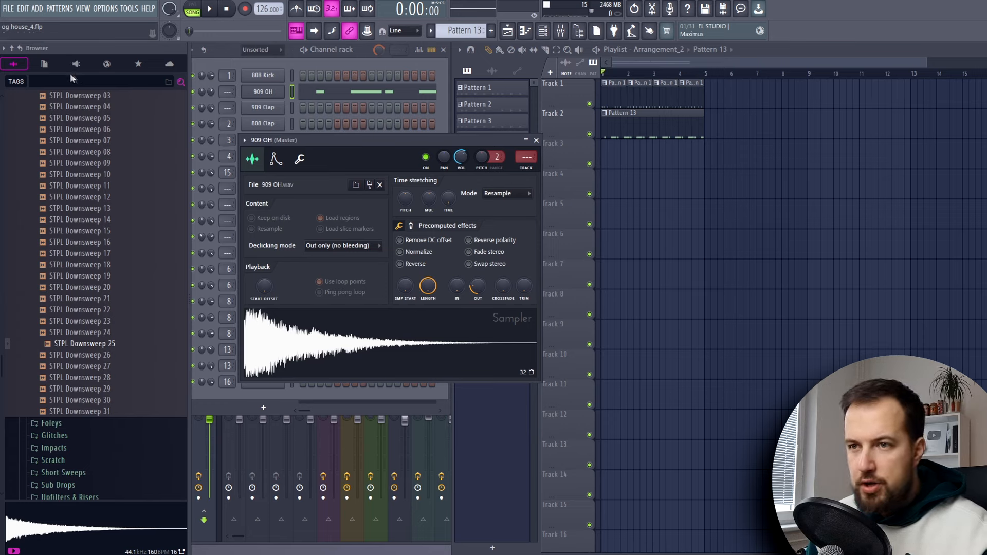
# Step: Search the browser for 909 and preview the 909 Clav samples
pyautogui.write('909')
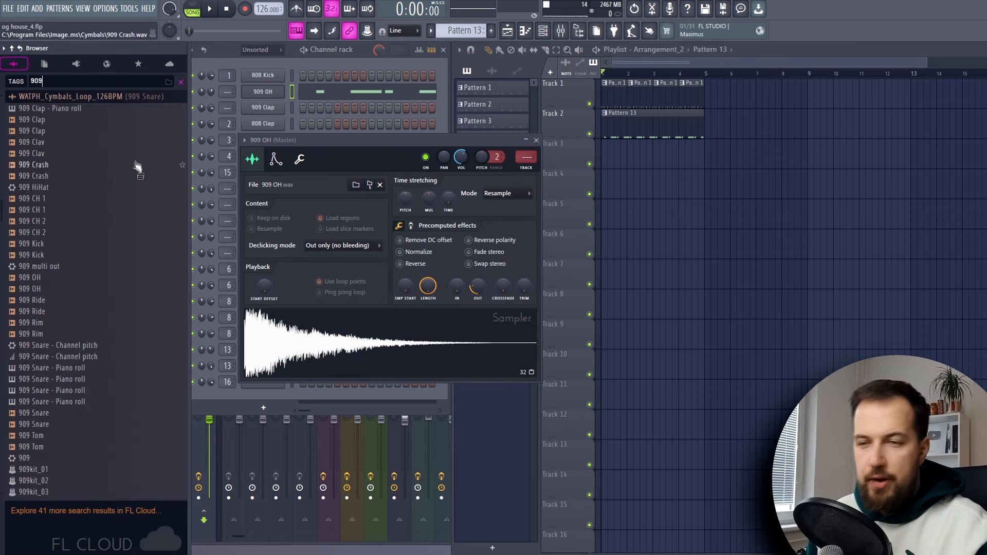
pyautogui.click(67, 143)
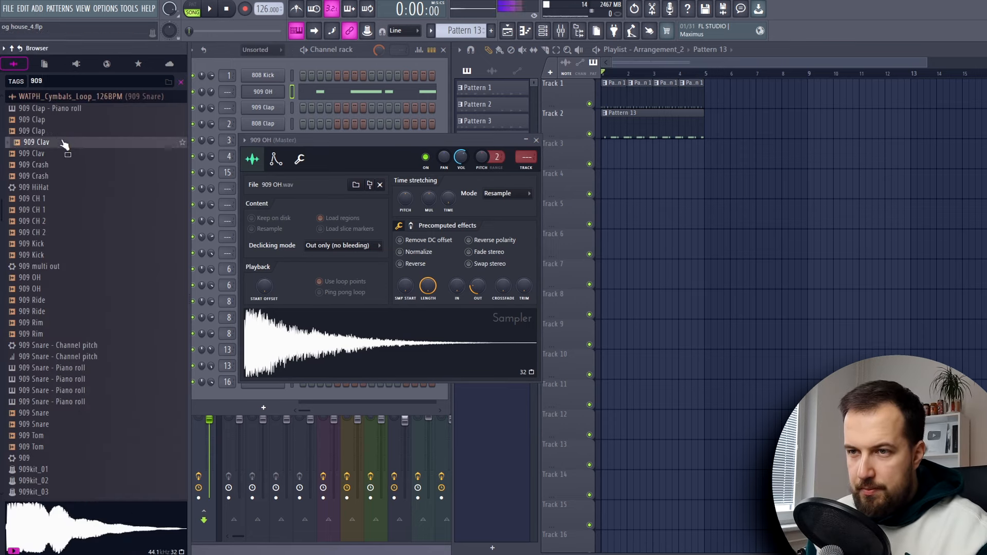
pyautogui.click(61, 153)
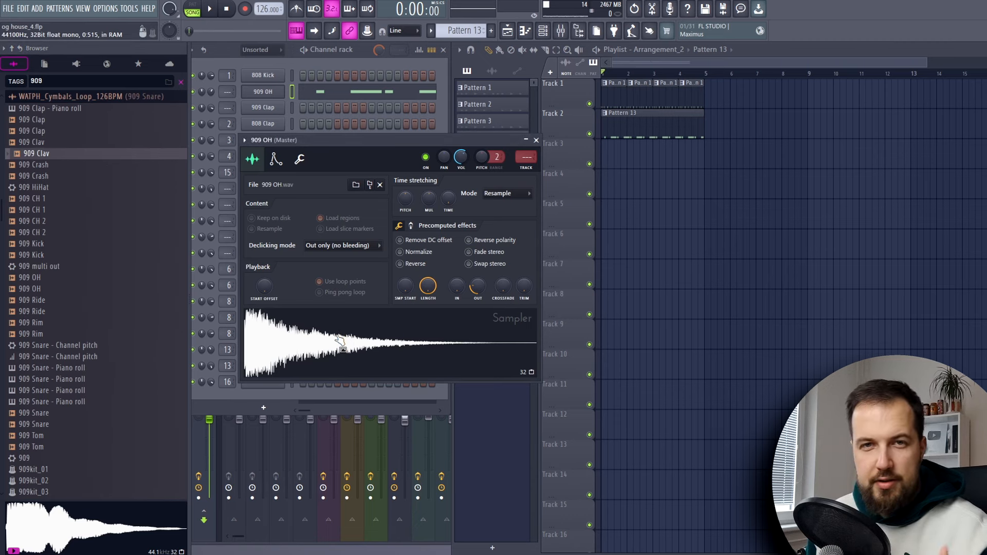
# Step: Inspect the 909 OH channel's envelope settings and play its Pattern 13 notes in pattern mode
pyautogui.click(536, 140)
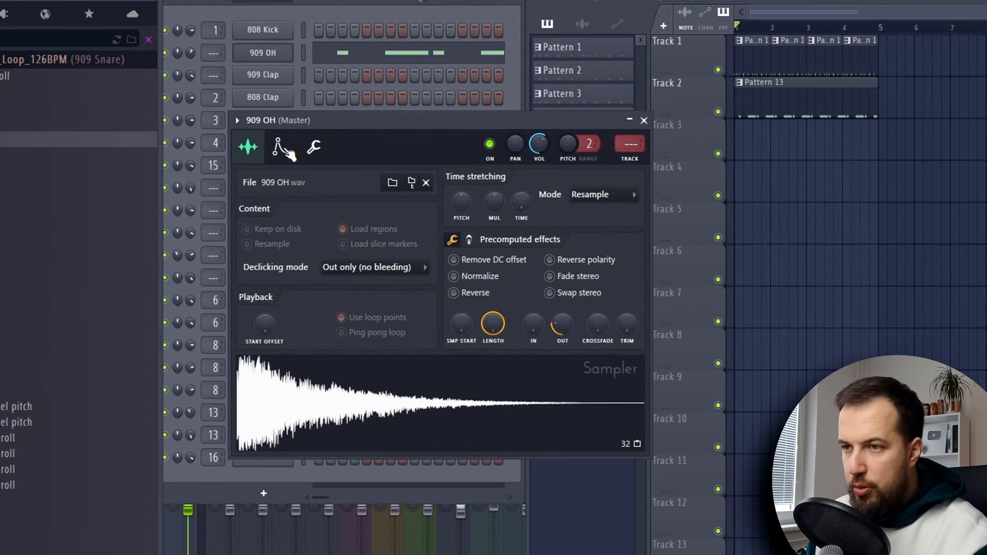
pyautogui.click(288, 152)
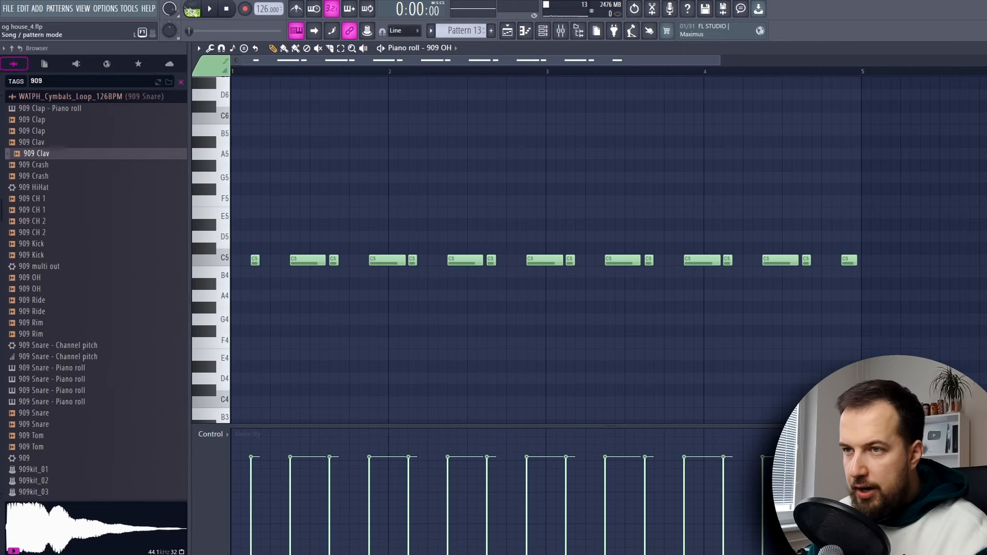
pyautogui.click(192, 8)
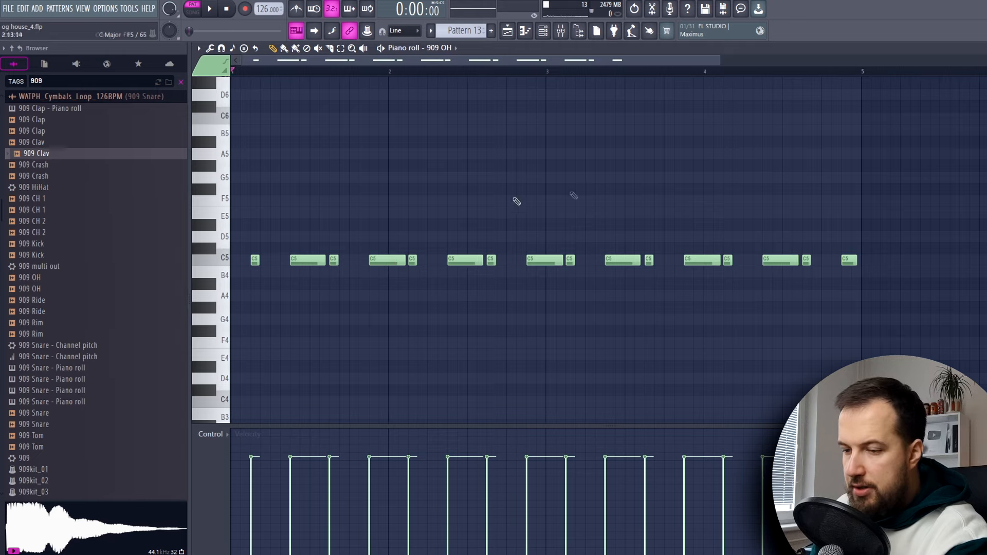
pyautogui.press('space')
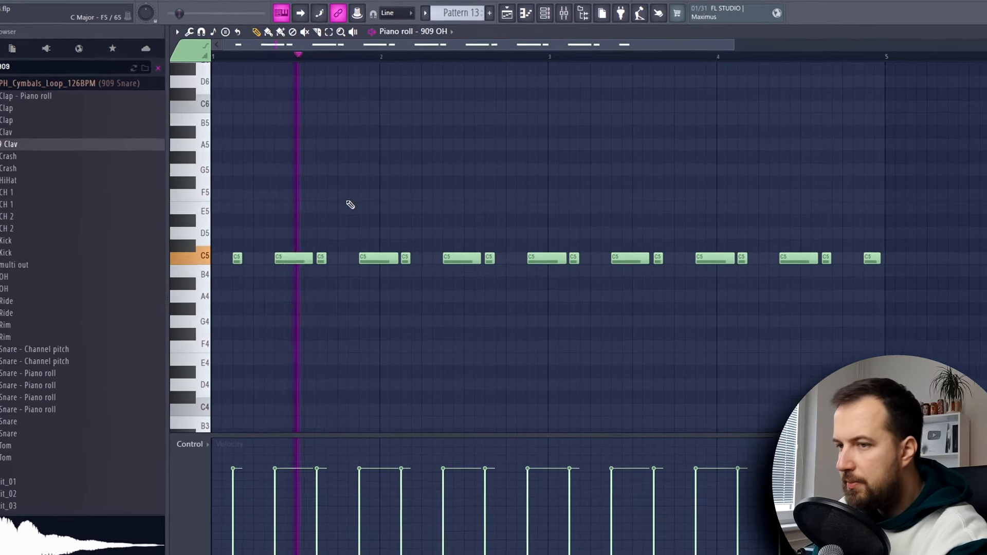
pyautogui.press('space')
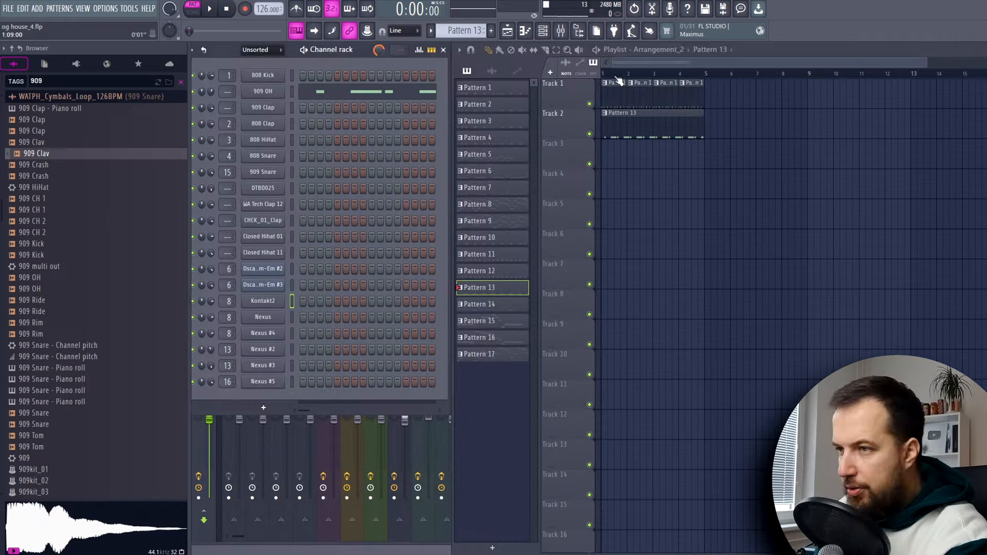
# Step: Switch playback to song mode and play the Pattern 1 and Pattern 13 clips in the playlist
pyautogui.press('l')
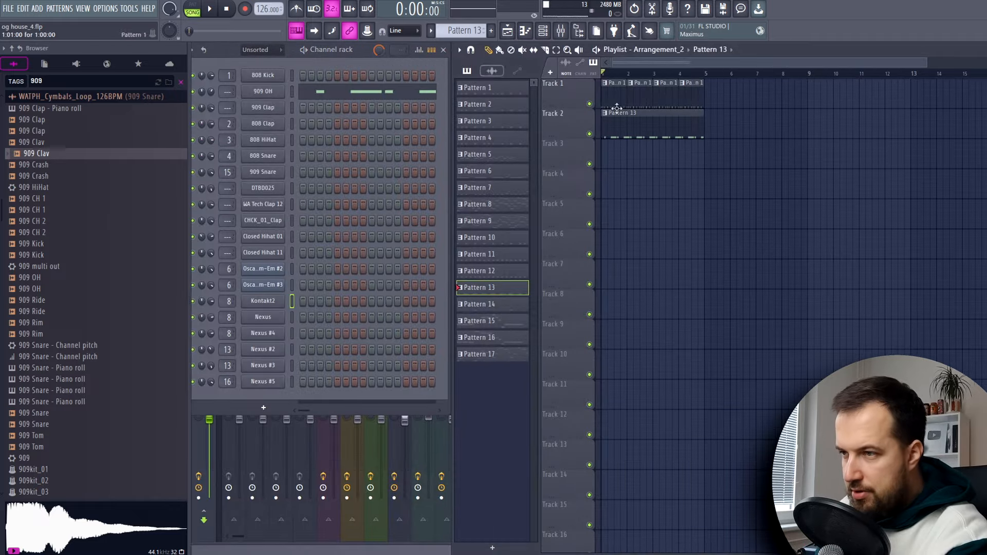
pyautogui.press('space')
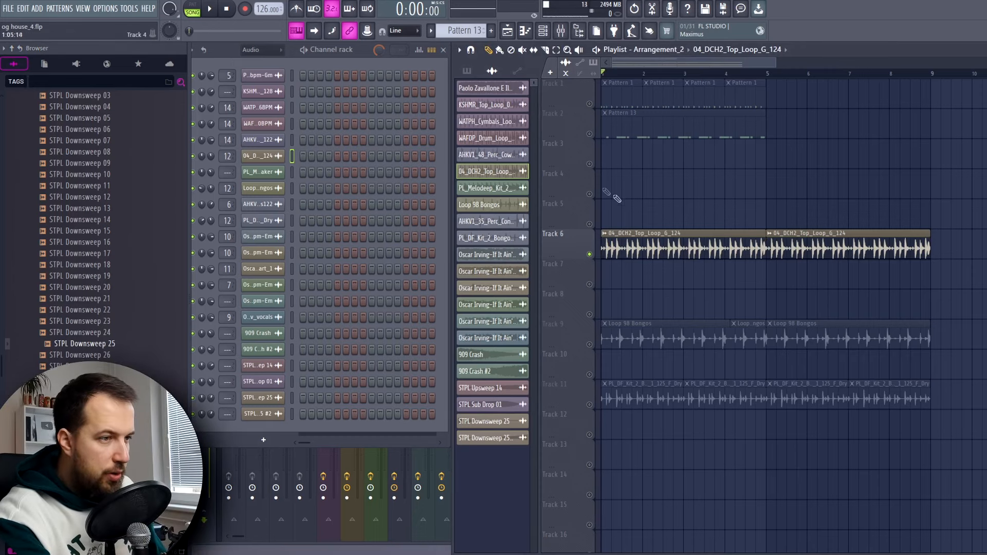
# Step: Listen to the 04_DCH2_Top_Loop_G_124 clips on Track 6 and the Loop 98 Bongos clips on Track 9, each with the other tracks muted
pyautogui.press('space')
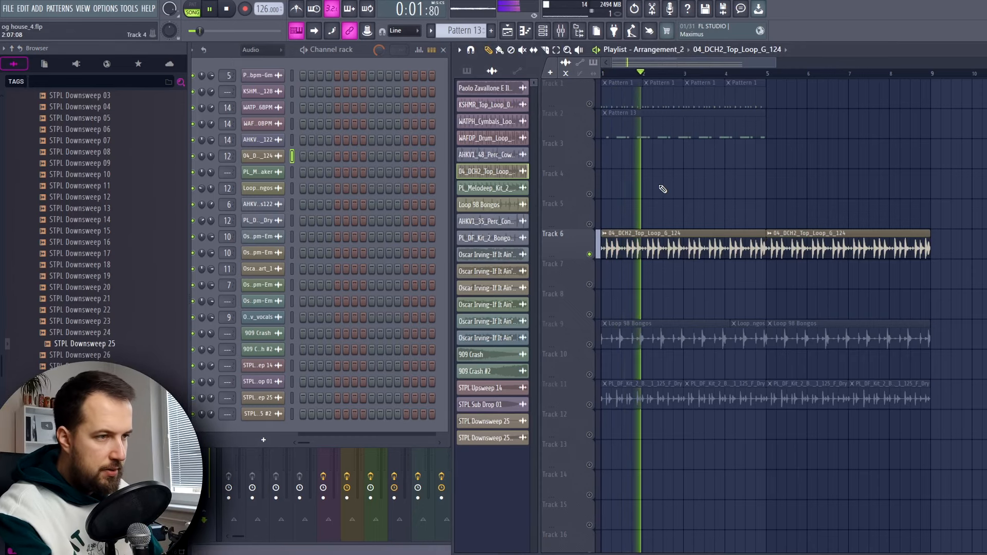
pyautogui.press('space')
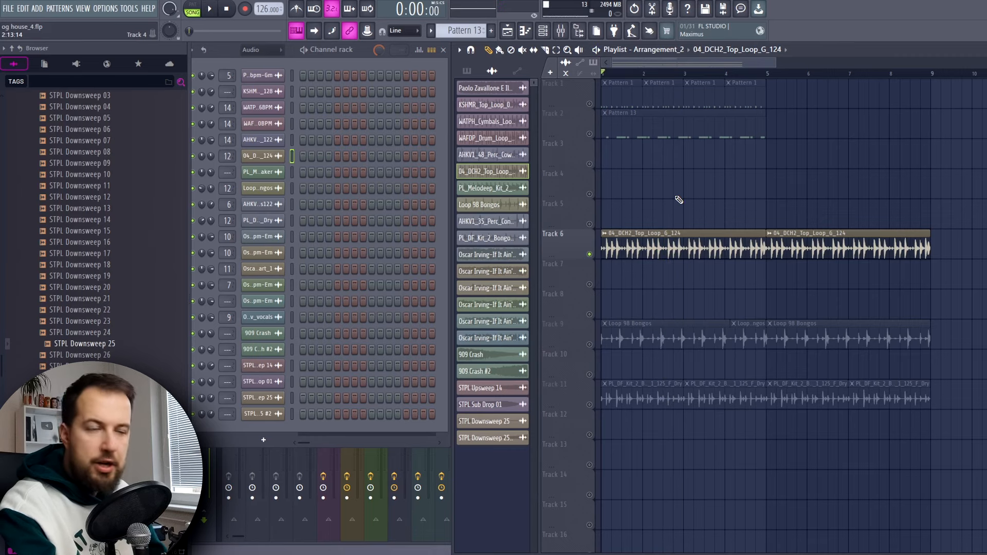
pyautogui.click(589, 344)
pyautogui.click(590, 255)
pyautogui.press('space')
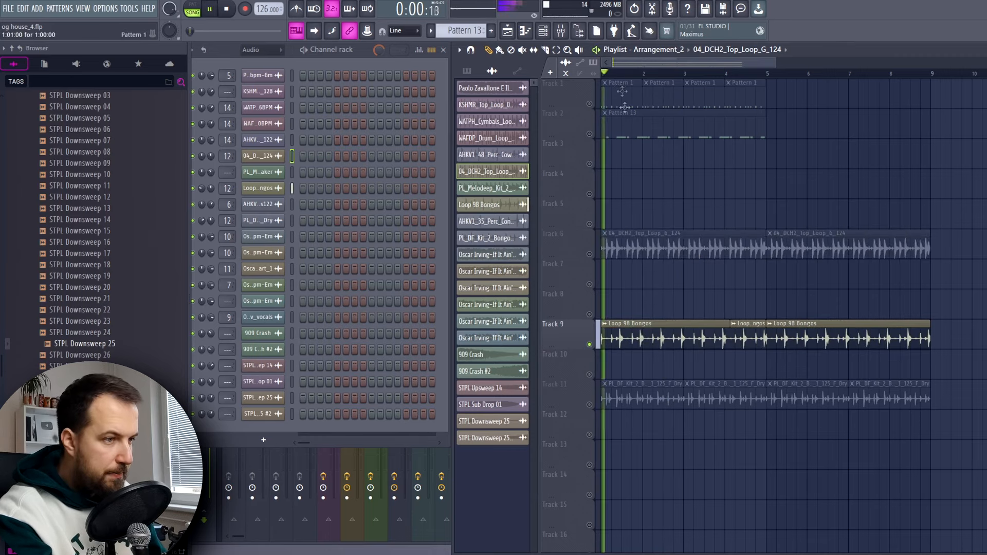
# Step: Listen to the PL_DF_Kit_2_Bongos loop on Track 11 with all other tracks muted
pyautogui.scroll(-1, 659, 206)
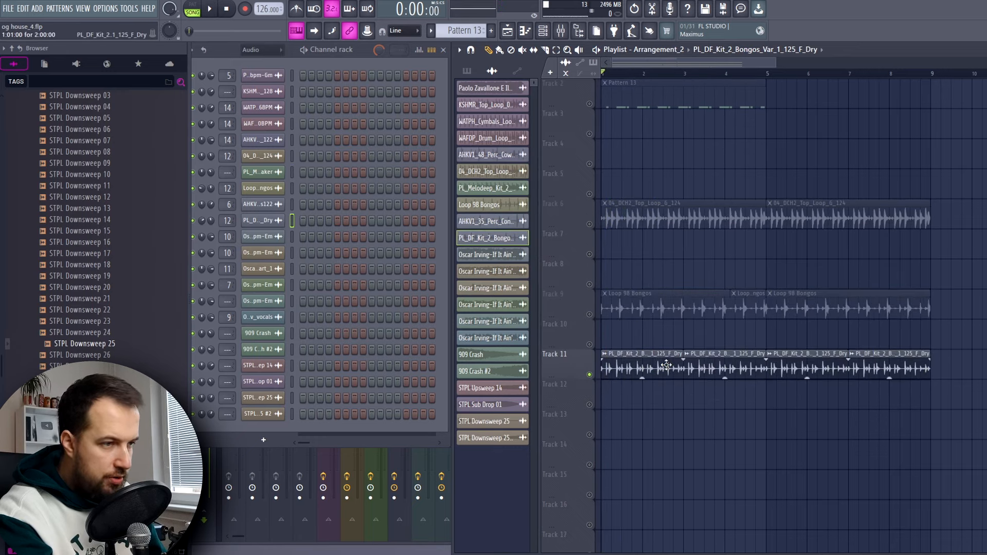
pyautogui.press('space')
pyautogui.press('space')
# Step: Unmute Tracks 9 and 6 alongside Track 11 and play the three percussion loops together
pyautogui.click(590, 314)
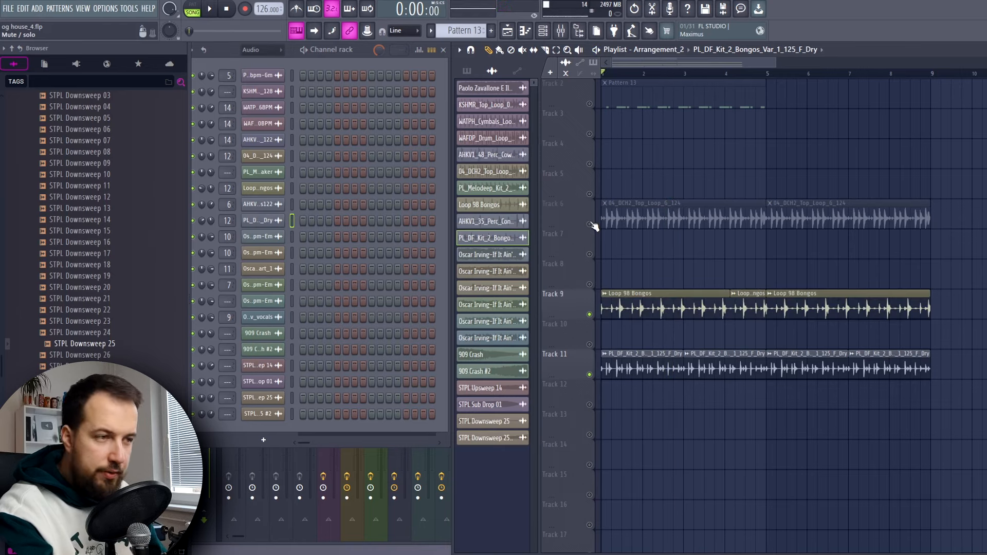
pyautogui.click(590, 224)
pyautogui.press('space')
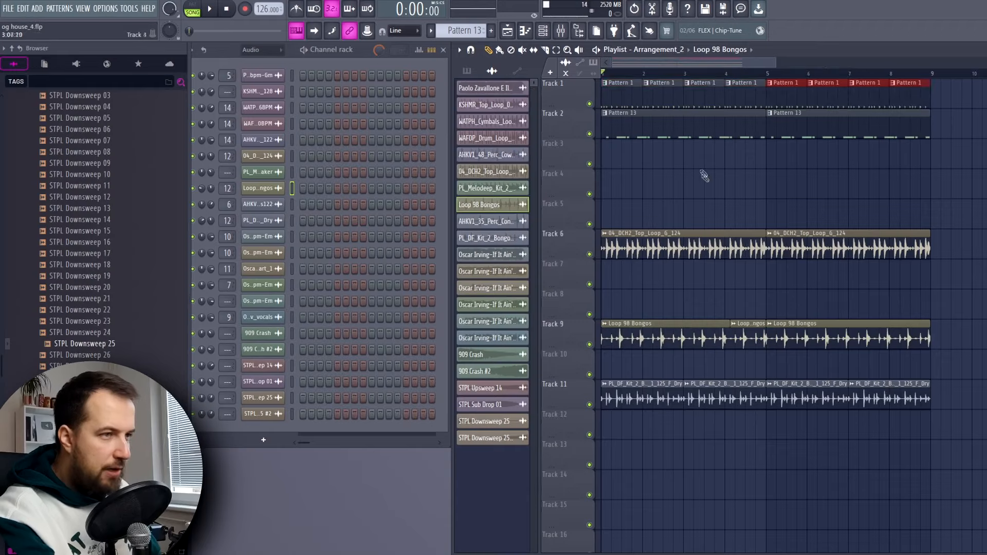
# Step: Deselect the Pattern 1 clips in the playlist and play all the drum tracks together
pyautogui.keyDown('ctrl'); pyautogui.click(705, 176); pyautogui.keyUp('ctrl')
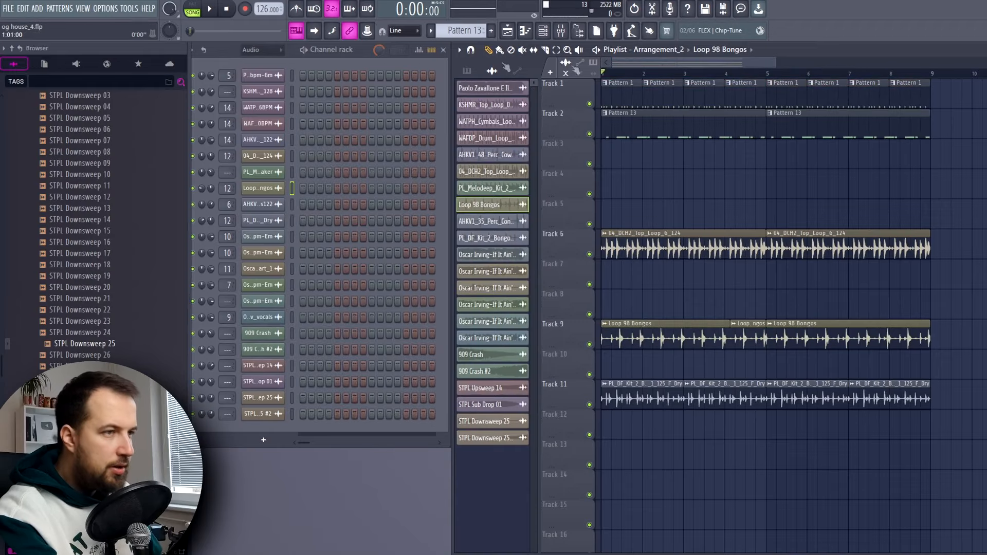
pyautogui.press('space')
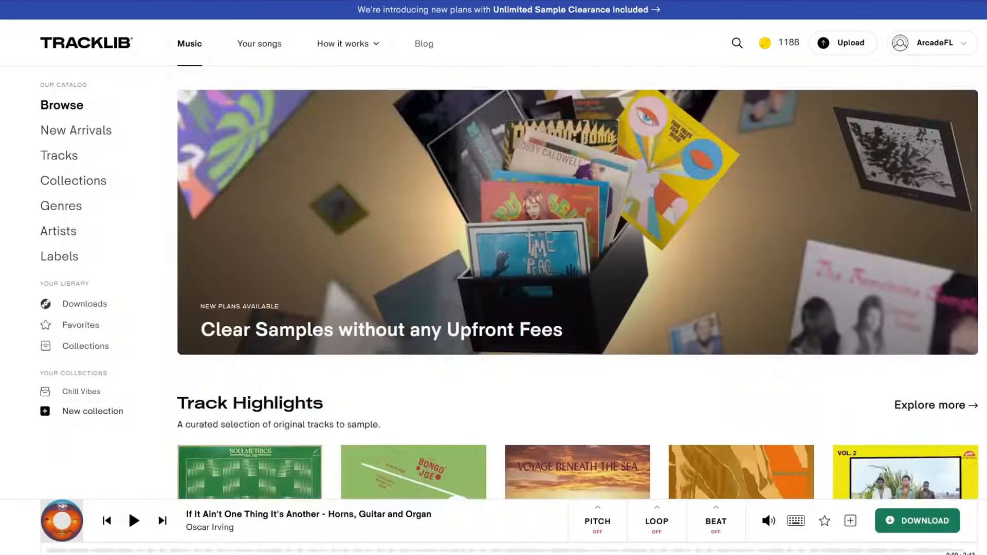
pyautogui.scroll(-5, 579, 284)
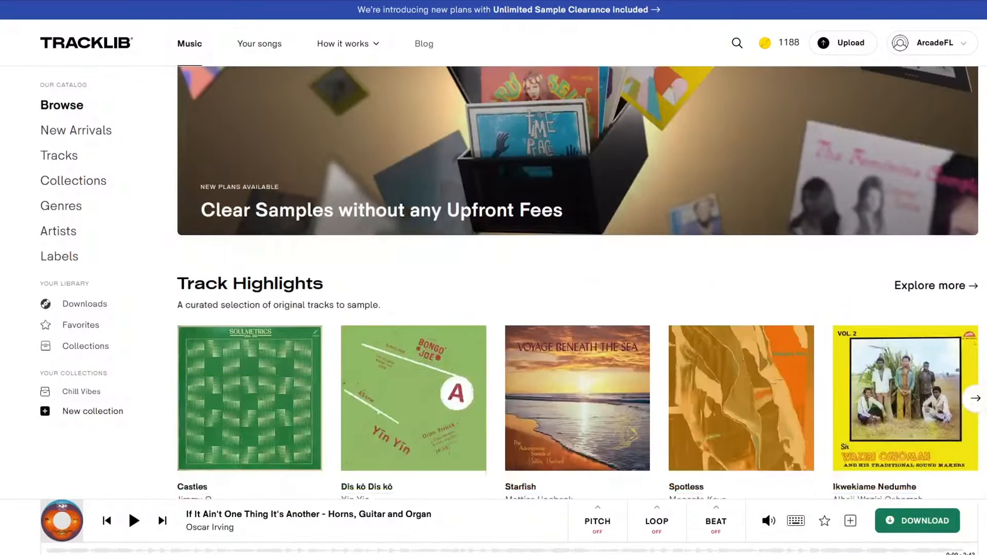
pyautogui.scroll(-7, 579, 284)
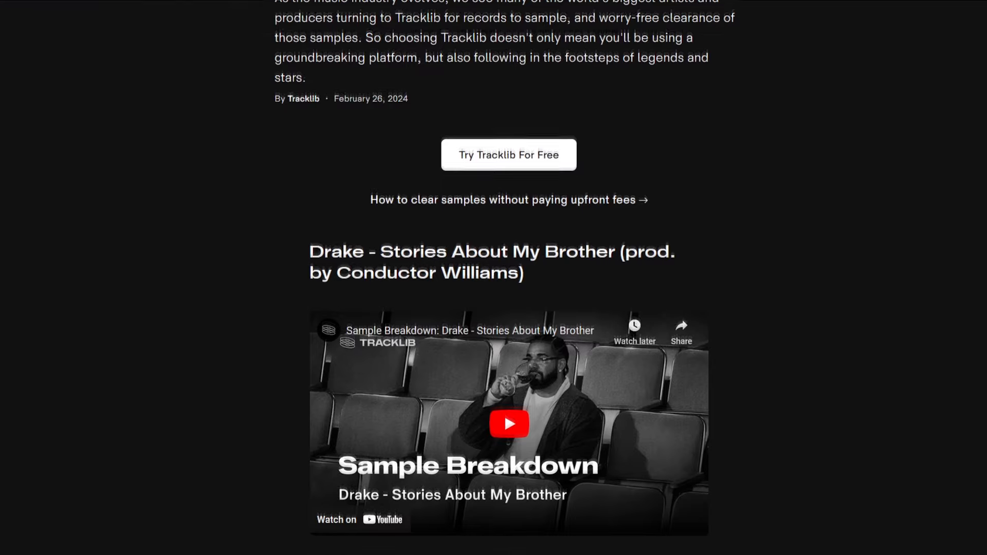
pyautogui.scroll(-3, 505, 278)
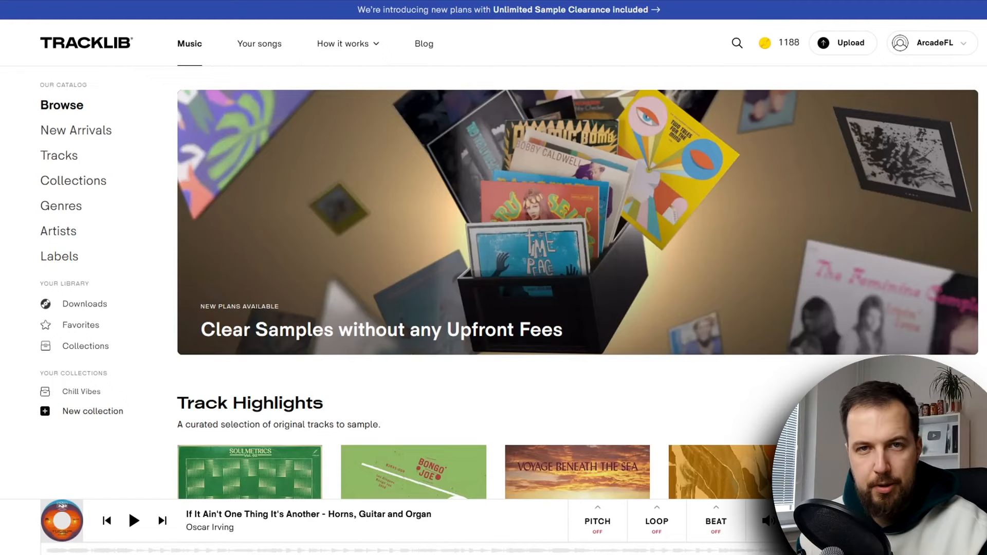
# Step: Filter the Tracklib track catalog to songs with multitracks and narrow the release year range to older decades
pyautogui.click(70, 155)
pyautogui.click(367, 200)
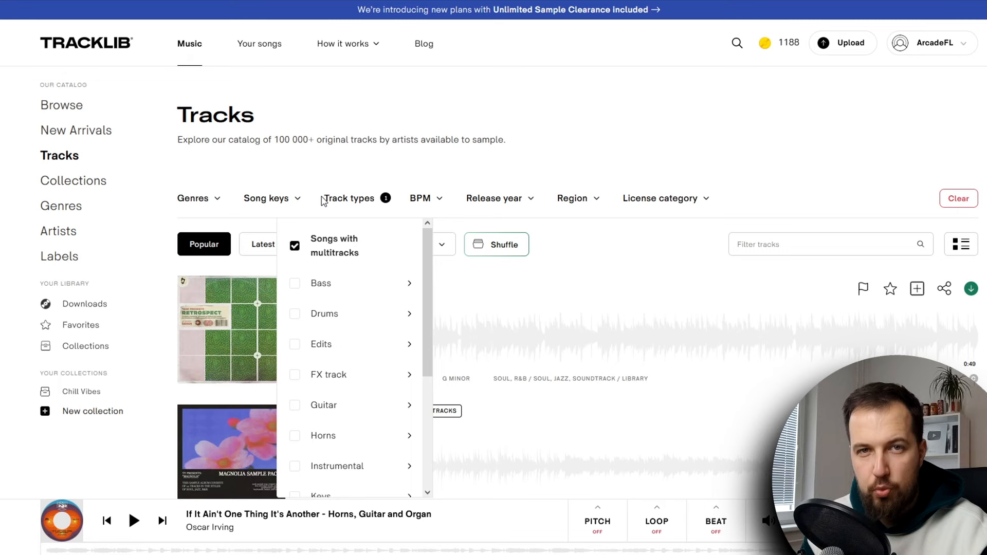
pyautogui.scroll(-1, 323, 200)
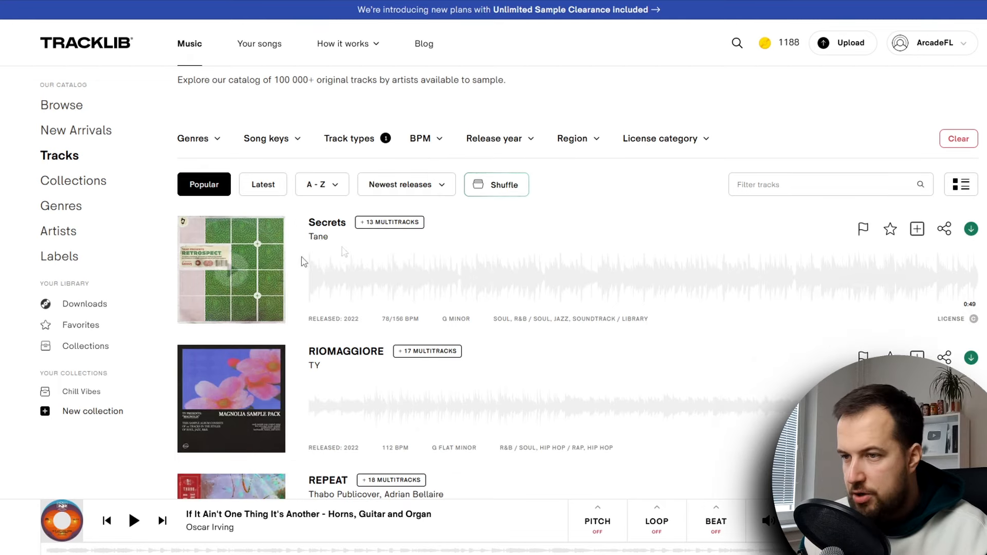
pyautogui.click(229, 271)
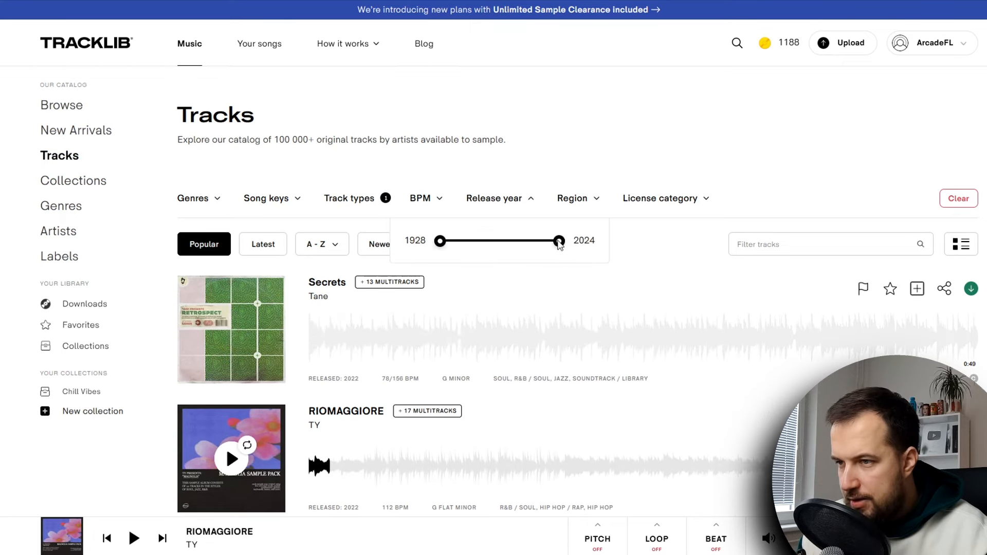
pyautogui.moveTo(560, 242); pyautogui.dragTo(497, 241)
pyautogui.moveTo(440, 241); pyautogui.dragTo(465, 241)
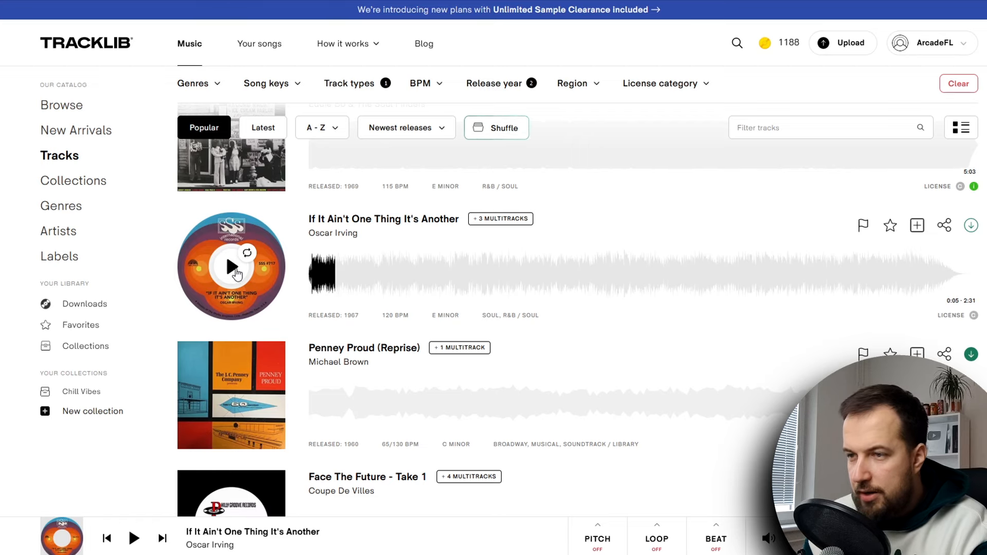
# Step: Listen to "If It Ain't One Thing It's Another" and its Vocals and Horns, Guitar and Organ multitracks
pyautogui.click(232, 267)
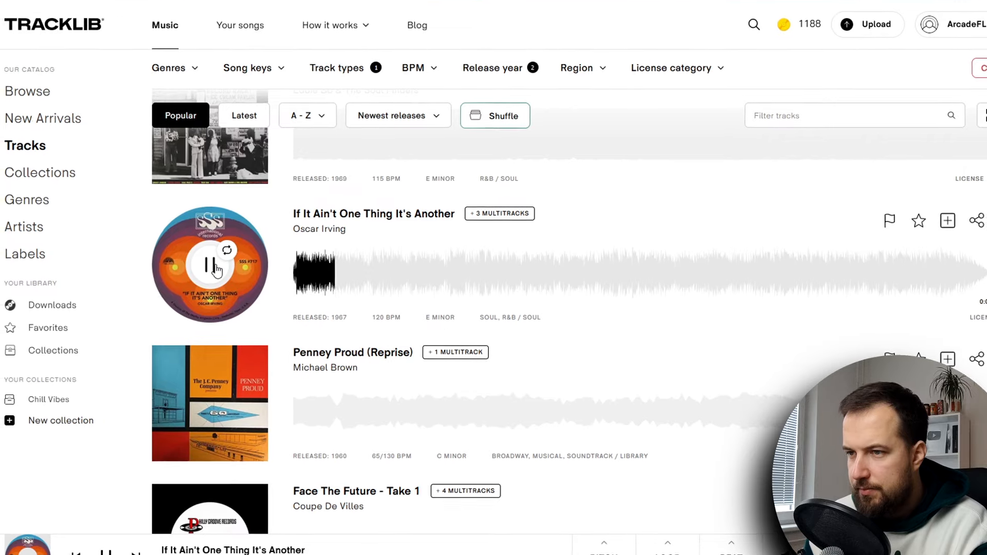
pyautogui.click(362, 267)
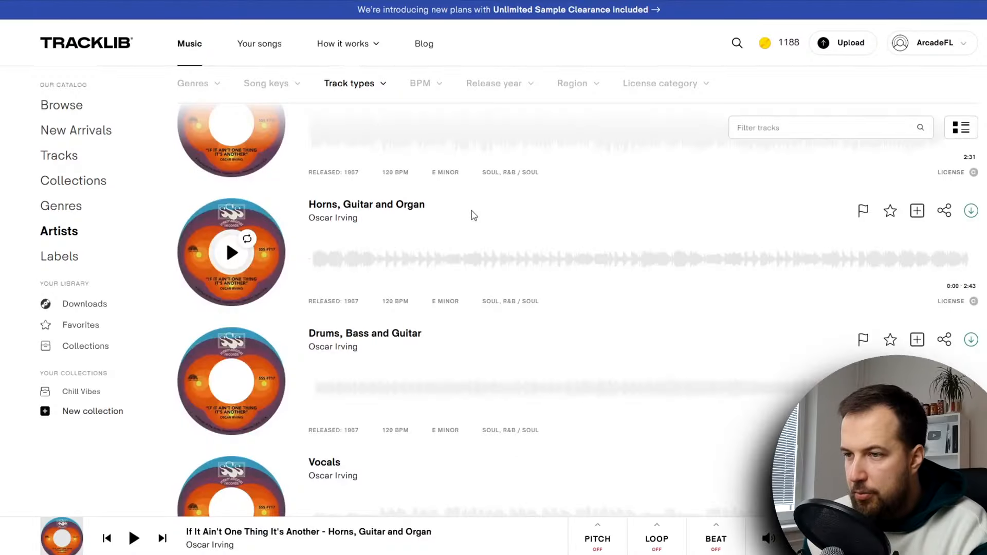
pyautogui.scroll(-2, 370, 309)
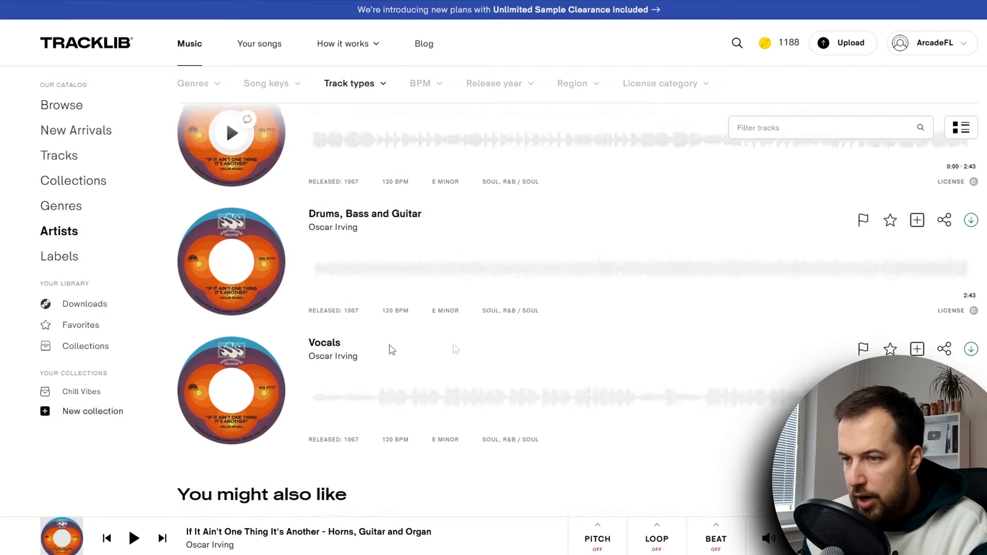
pyautogui.click(231, 392)
pyautogui.click(381, 404)
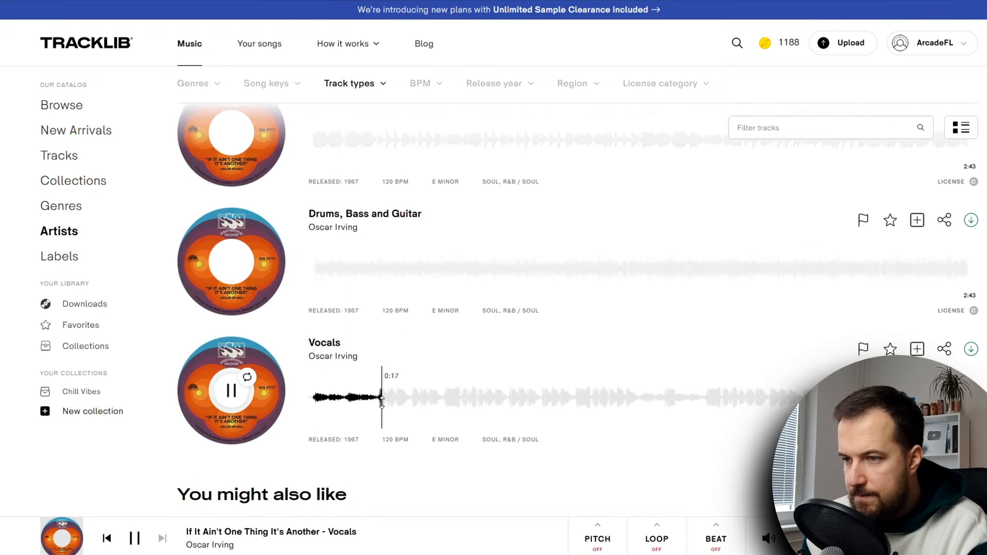
pyautogui.click(231, 392)
pyautogui.scroll(2, 378, 198)
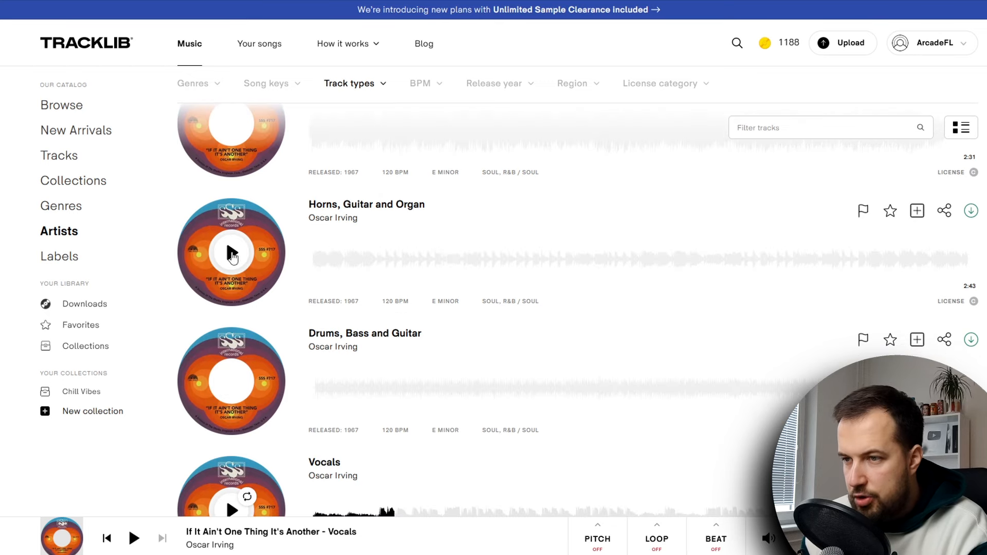
pyautogui.click(233, 254)
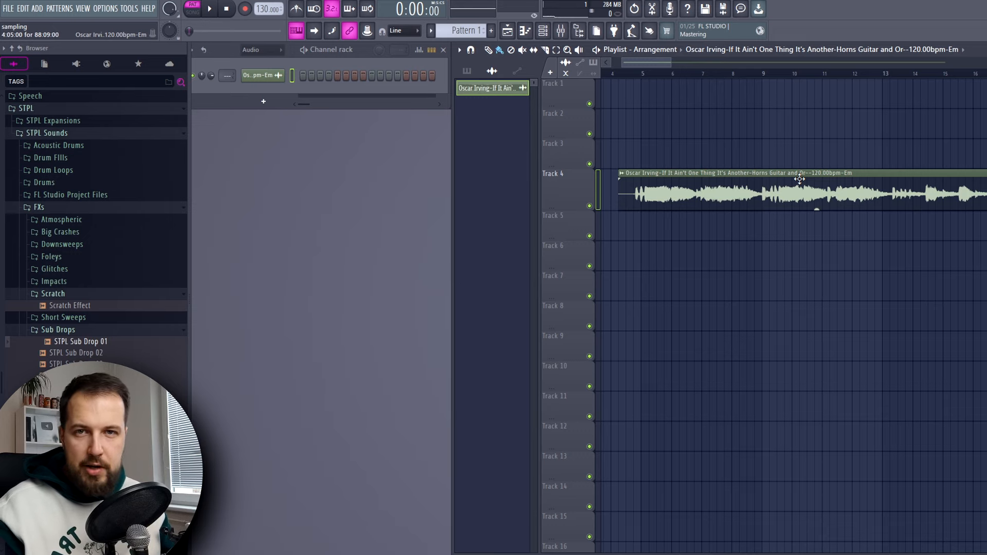
pyautogui.click(40, 9)
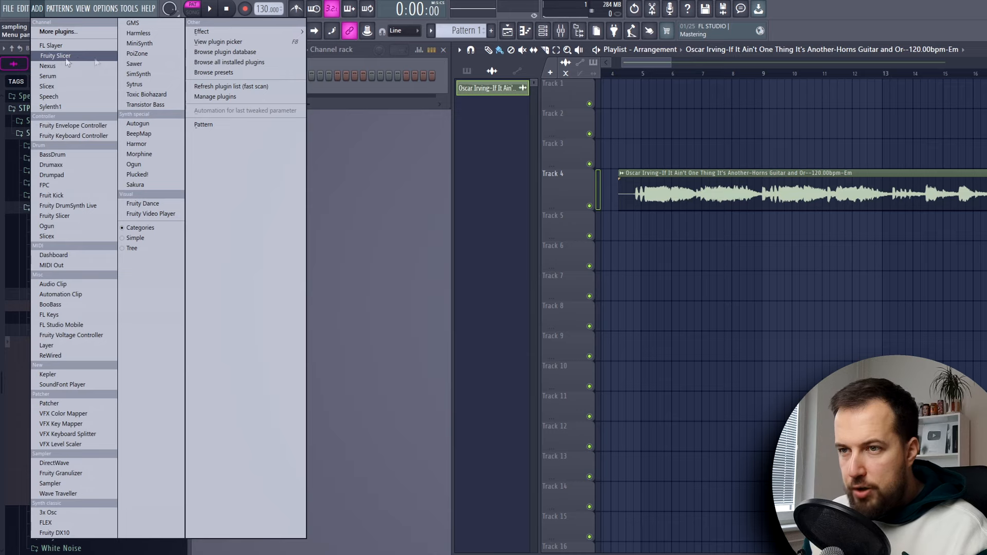
pyautogui.click(73, 32)
pyautogui.write('sli')
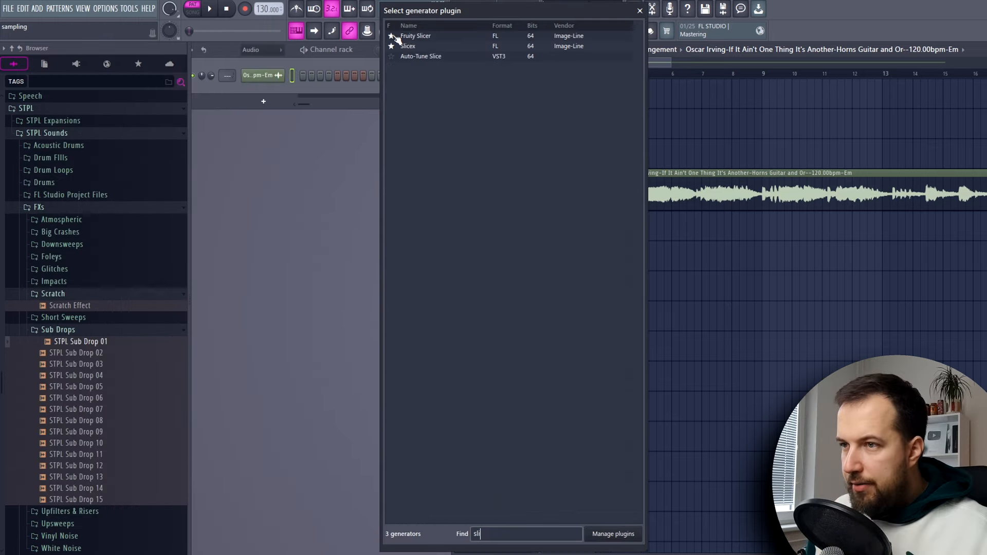
pyautogui.press('Escape')
# Step: Load the Horns Guitar and Organ sample into a new Fruity Slicer channel and slice it with Medium auto-slicing
pyautogui.click(37, 8)
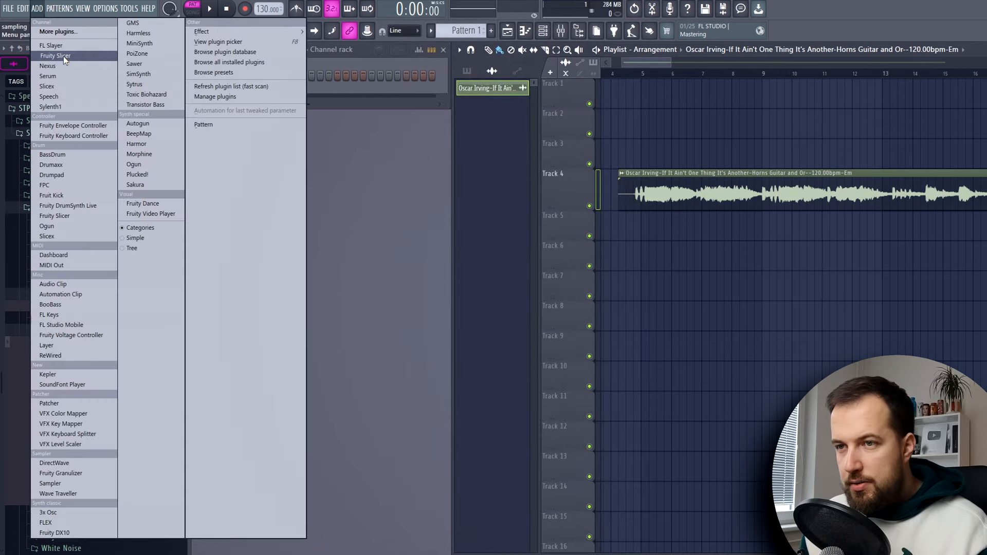
pyautogui.click(64, 57)
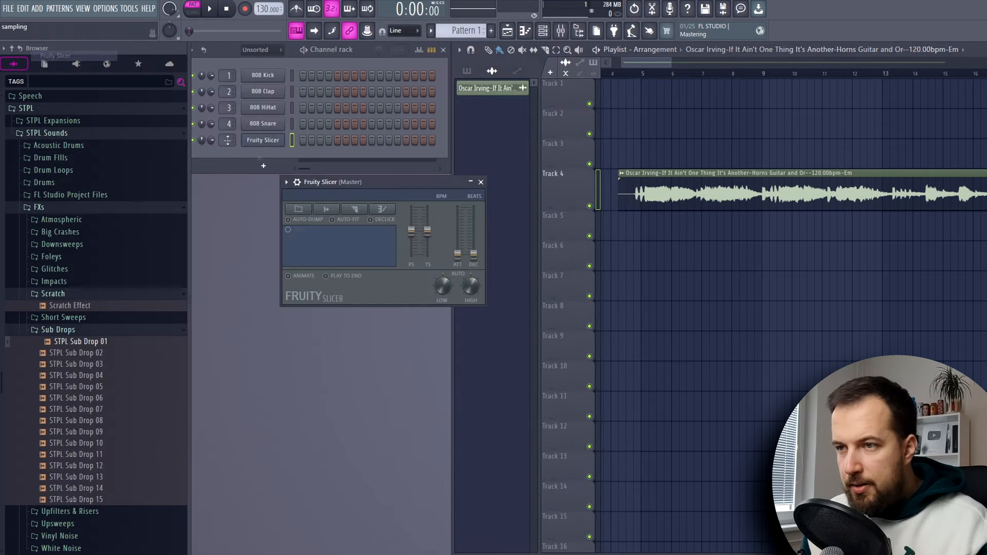
pyautogui.doubleClick(713, 187)
pyautogui.moveTo(487, 378); pyautogui.dragTo(257, 156)
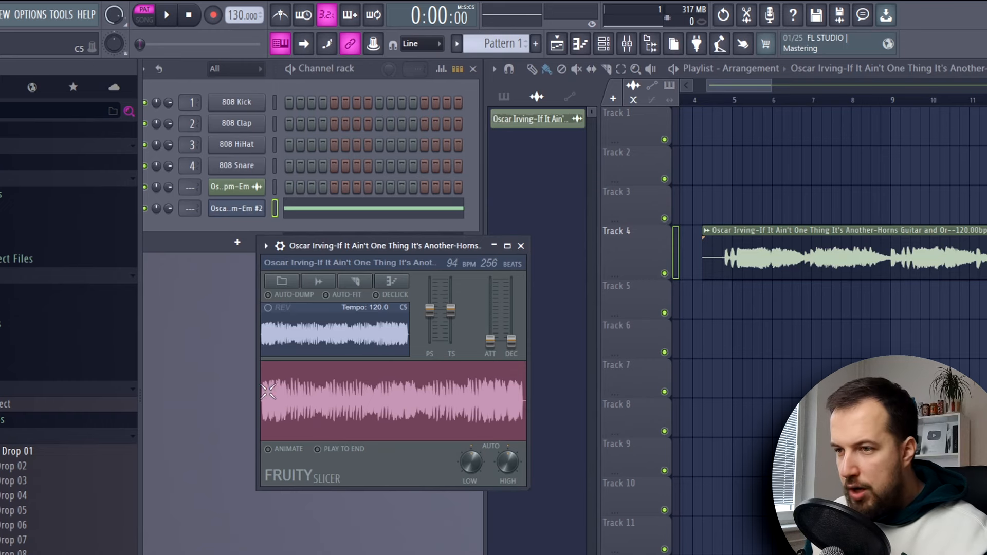
pyautogui.click(362, 283)
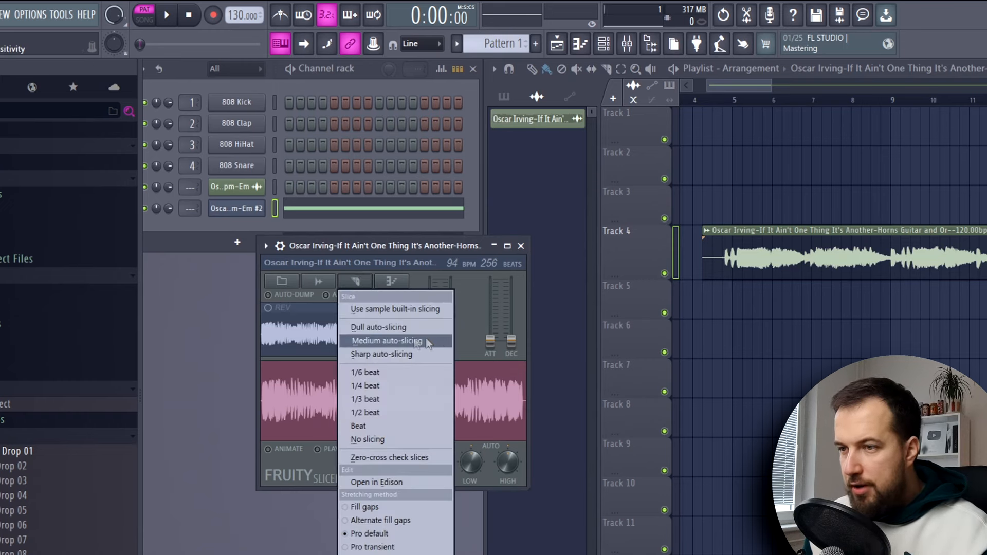
pyautogui.click(399, 341)
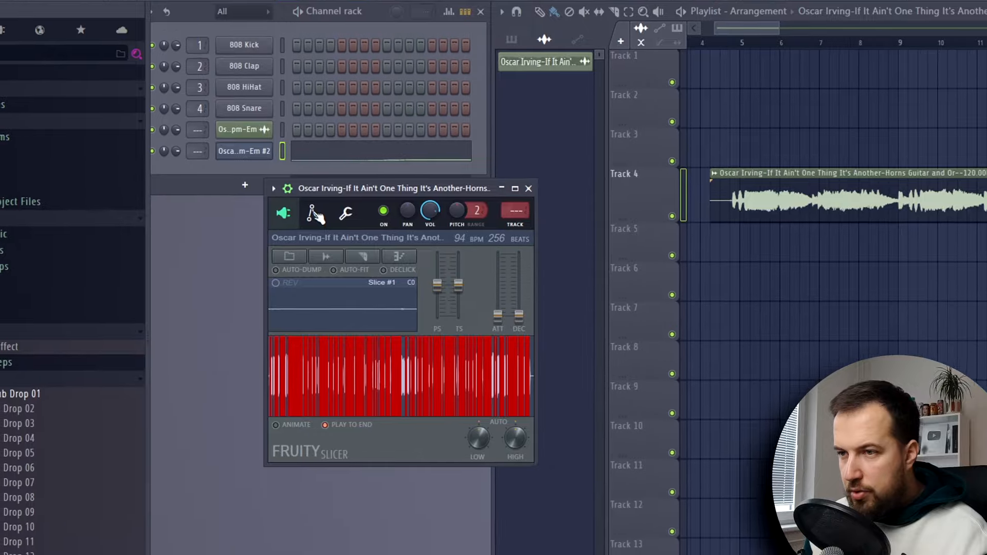
# Step: Enable the slicer channel's volume envelope with zero attack, hold and decay, full sustain and a short release
pyautogui.click(307, 271)
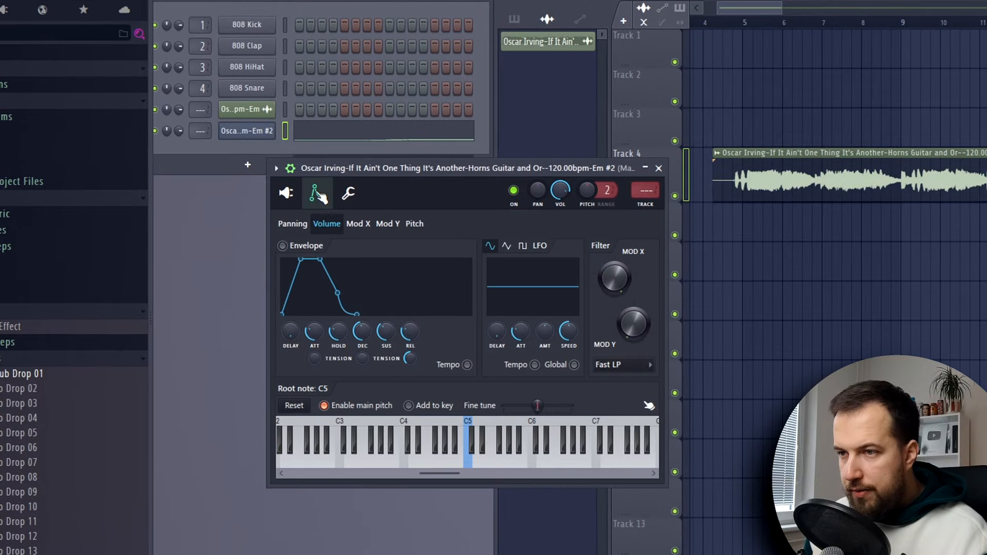
pyautogui.moveTo(314, 337); pyautogui.dragTo(314, 360)
pyautogui.moveTo(362, 333); pyautogui.dragTo(386, 337)
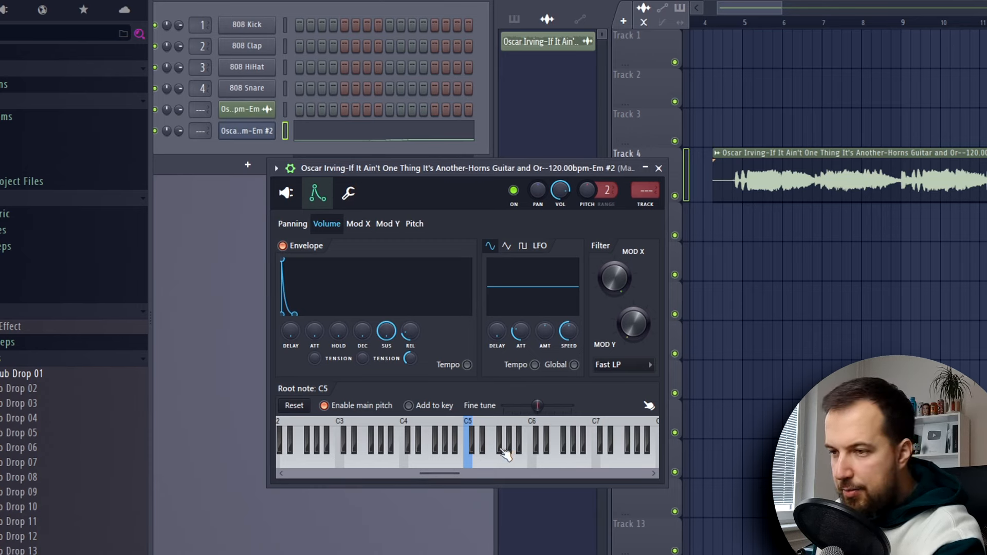
pyautogui.moveTo(412, 332); pyautogui.dragTo(413, 336)
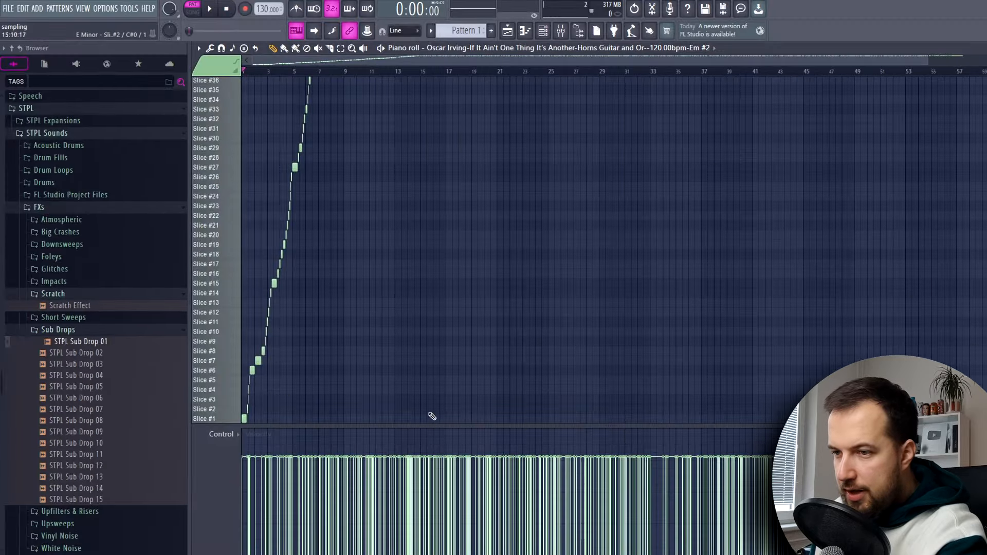
# Step: Delete all the dumped slice notes from the piano roll and play a nearly one-bar Slice #3 note at the start
pyautogui.moveTo(441, 407); pyautogui.dragTo(241, 76)
pyautogui.press('Delete')
pyautogui.scroll(-2, 513, 77)
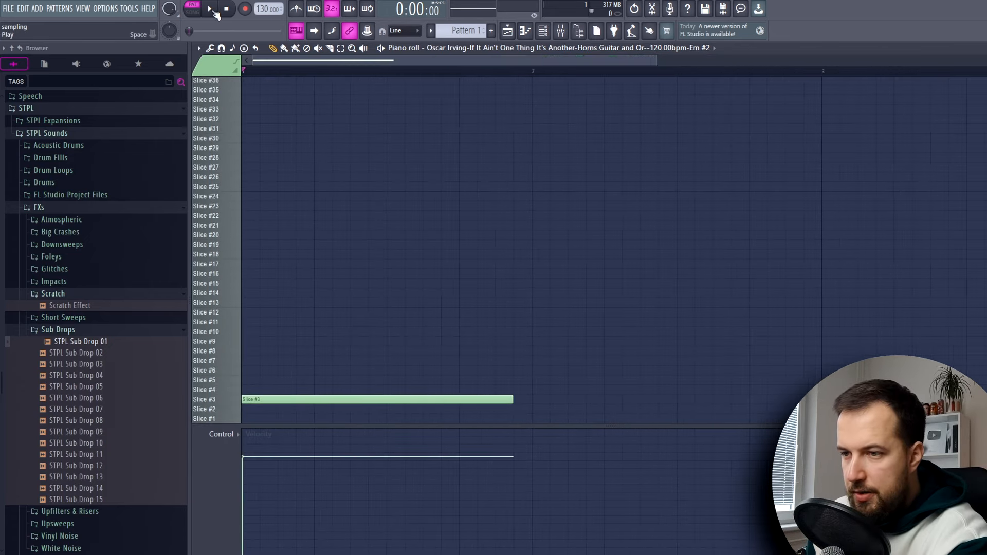
pyautogui.click(215, 13)
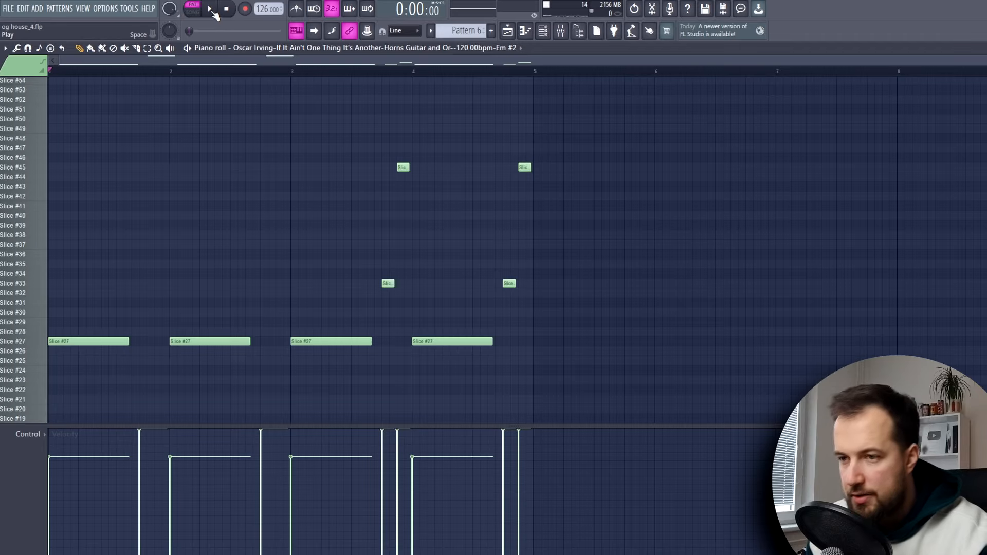
# Step: Play the chopped-sample melody in Pattern 6 and audition Slice #27 on its own
pyautogui.click(214, 13)
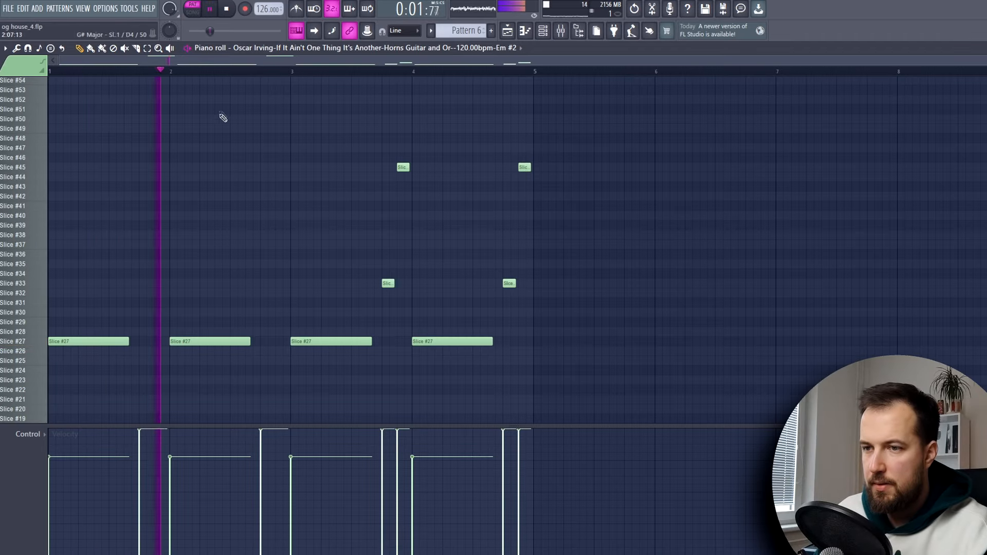
pyautogui.scroll(1, 340, 175)
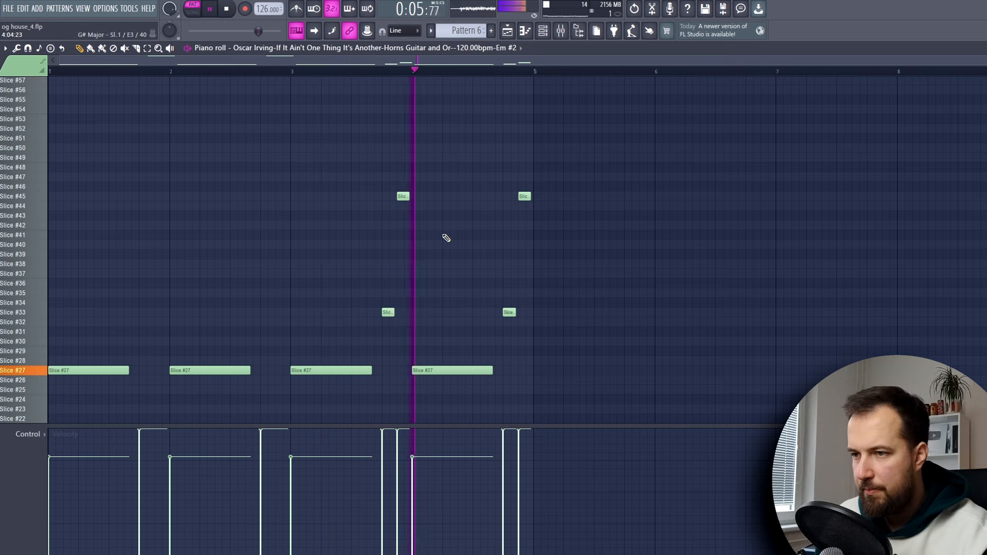
pyautogui.press('space')
pyautogui.scroll(-2, 161, 303)
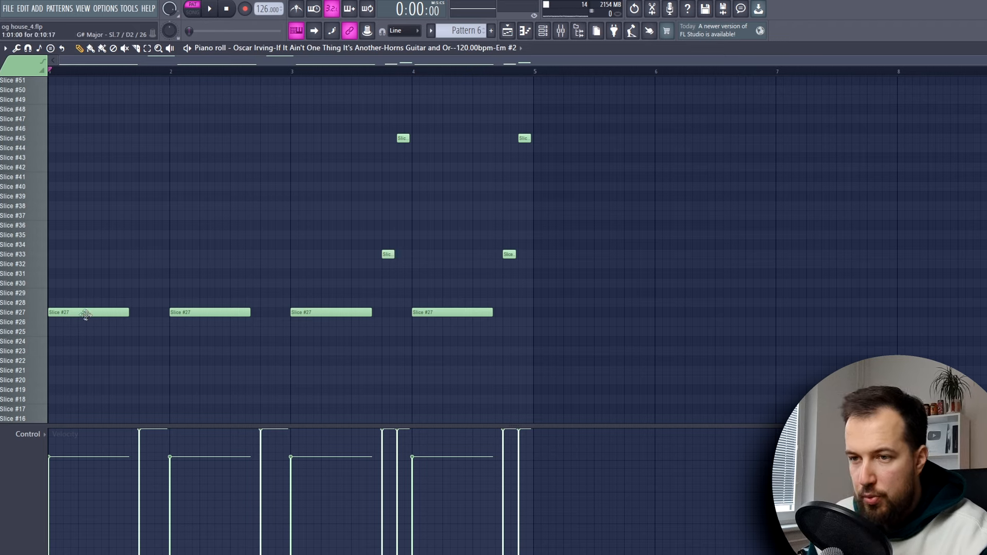
pyautogui.click(39, 317)
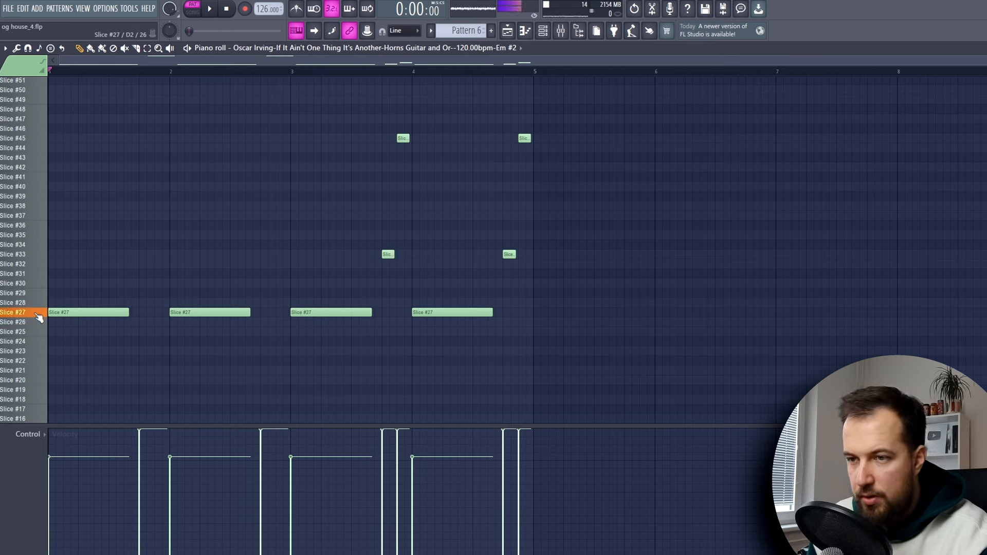
pyautogui.click(189, 312)
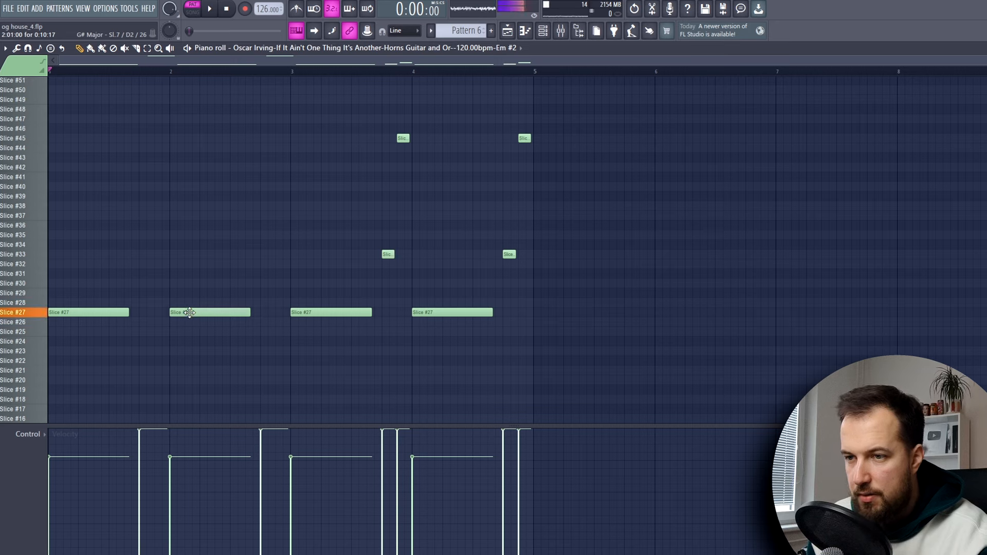
# Step: Try lowering and raising the fine pitch of an extra short Slice #27 note at the end of bar 1
pyautogui.click(146, 313)
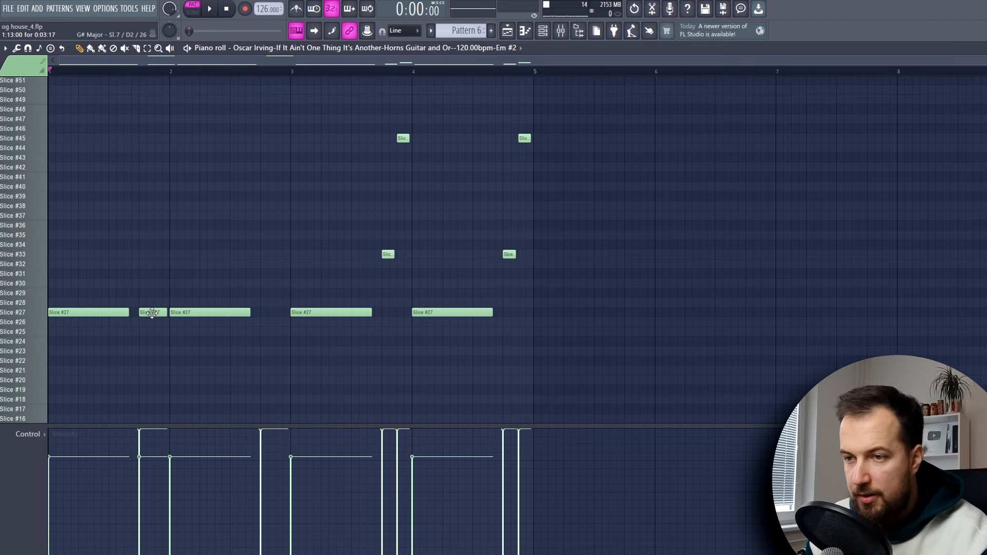
pyautogui.doubleClick(152, 313)
pyautogui.moveTo(553, 237); pyautogui.dragTo(553, 325)
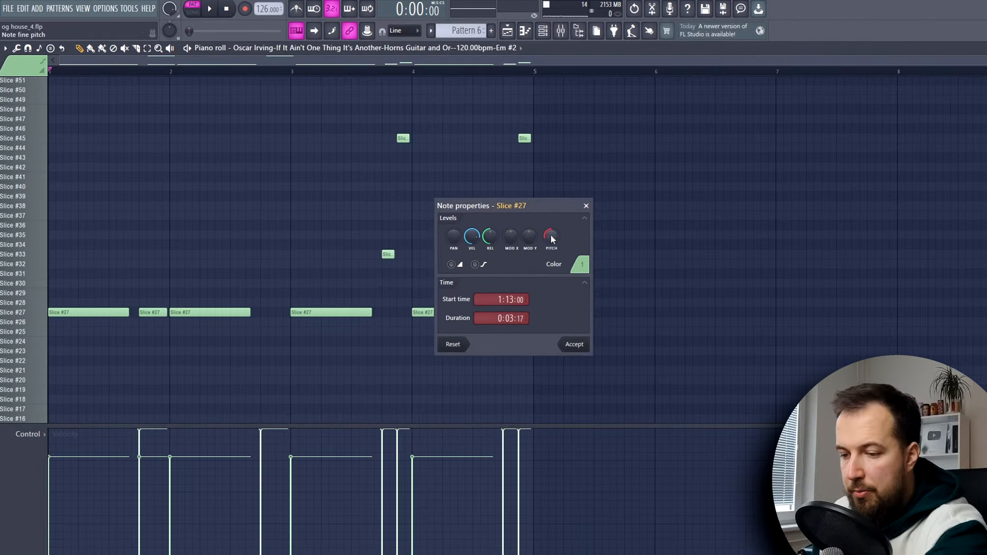
pyautogui.moveTo(551, 236); pyautogui.dragTo(551, 165)
pyautogui.click(586, 205)
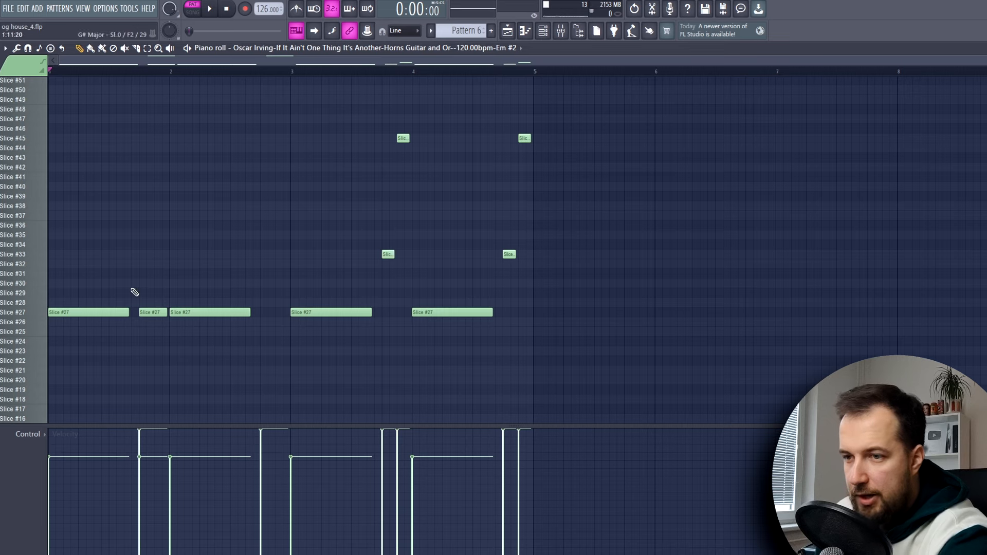
pyautogui.rightClick(153, 312)
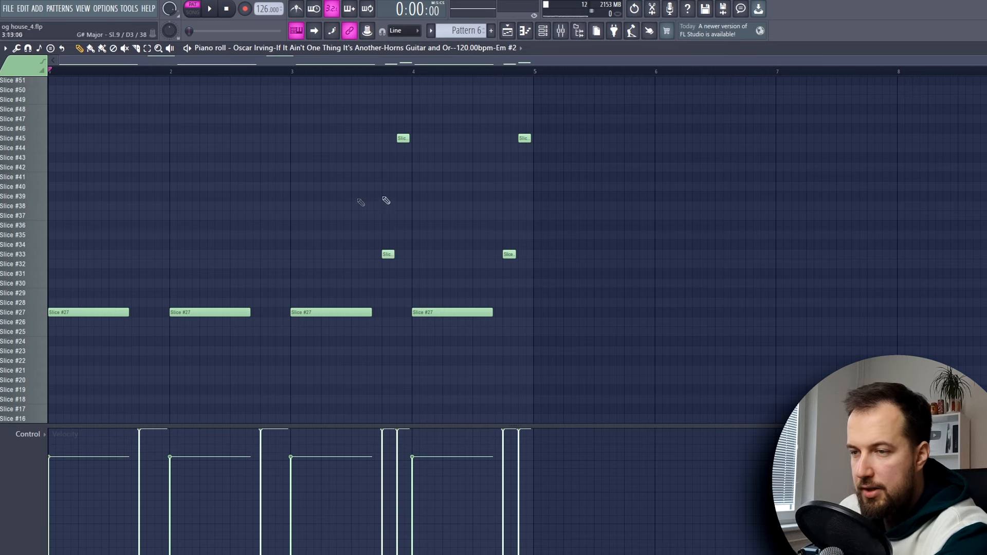
# Step: Audition the long Slice #27 notes at the start of bars 1 and 2
pyautogui.click(72, 313)
pyautogui.click(196, 314)
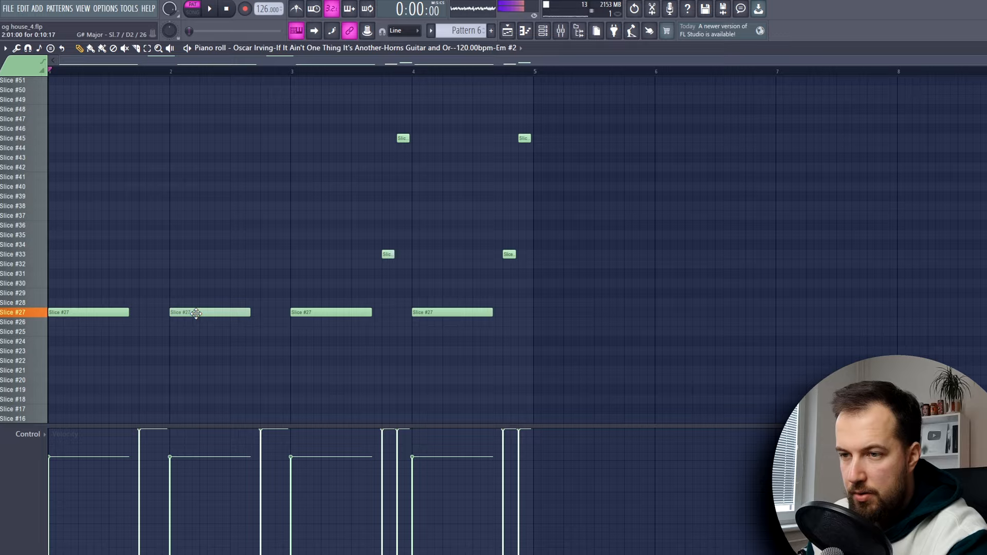
pyautogui.scroll(3, 479, 136)
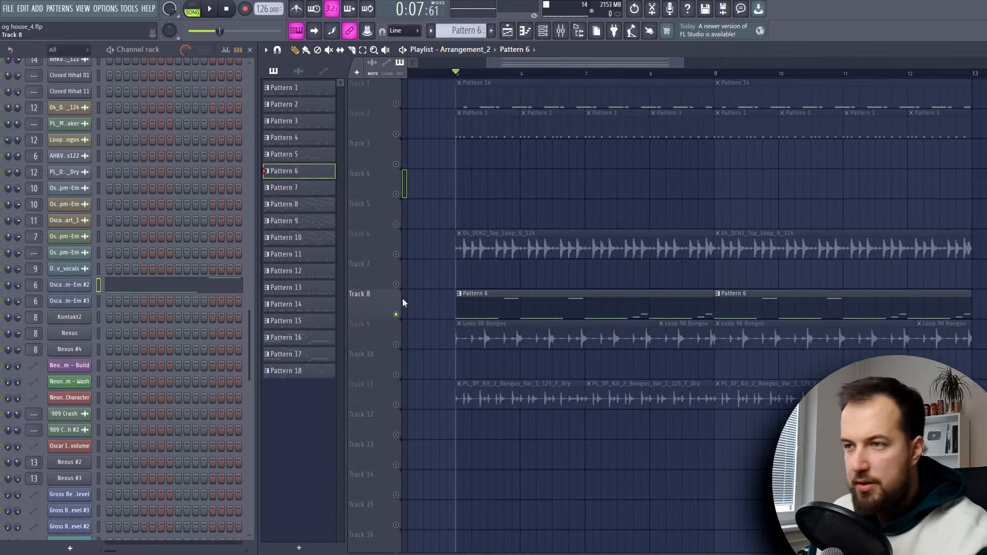
# Step: Try Gross Beat in slot 8 of mixer track 6 with the Repeater preset's Sidechain a and Sidechain b volume slots
pyautogui.click(562, 32)
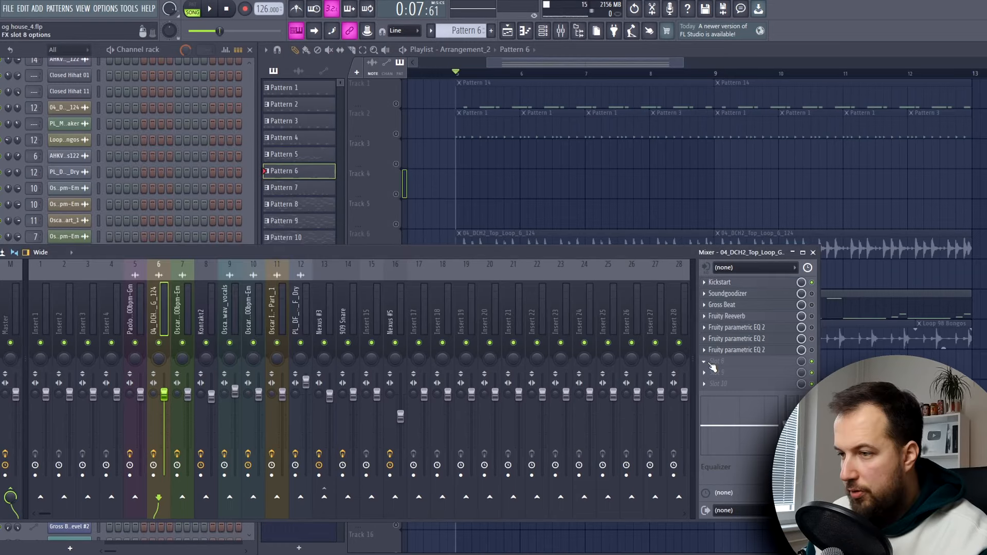
pyautogui.click(707, 363)
pyautogui.click(941, 75)
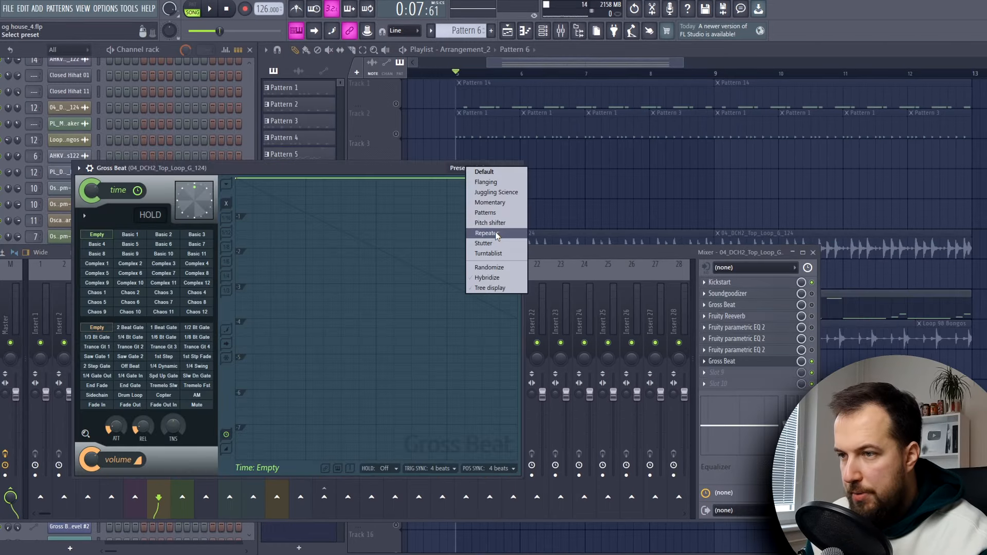
pyautogui.click(486, 233)
pyautogui.click(98, 405)
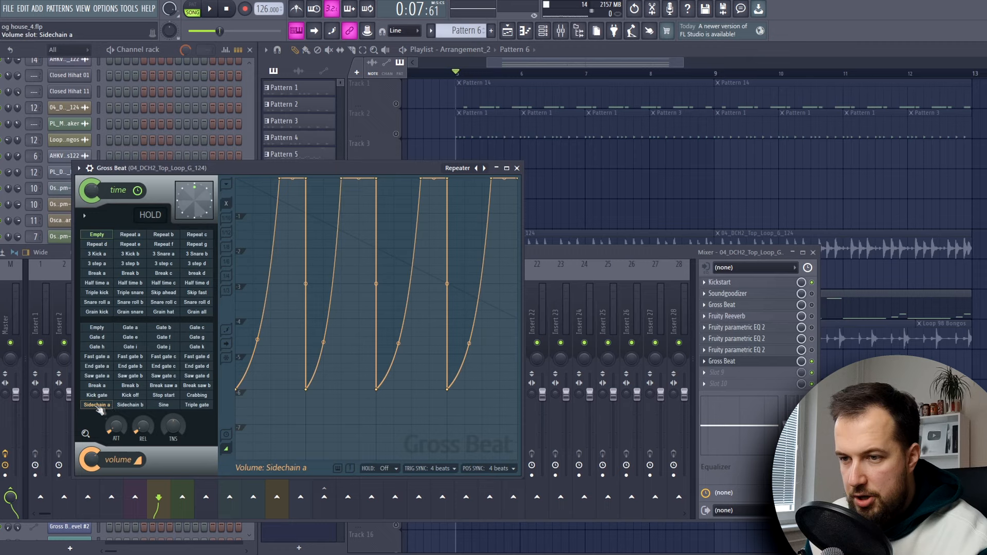
pyautogui.click(132, 406)
pyautogui.click(99, 406)
pyautogui.click(130, 406)
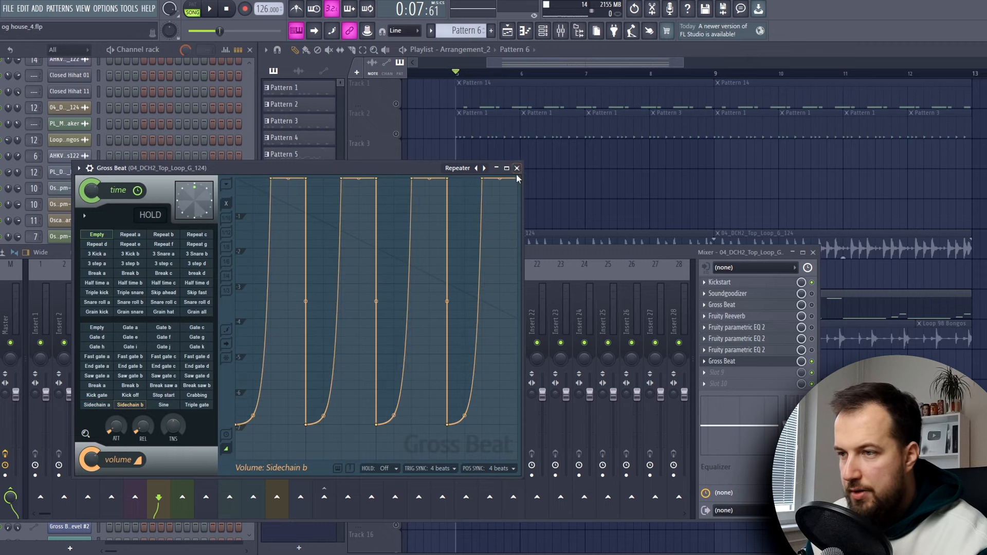
pyautogui.click(517, 168)
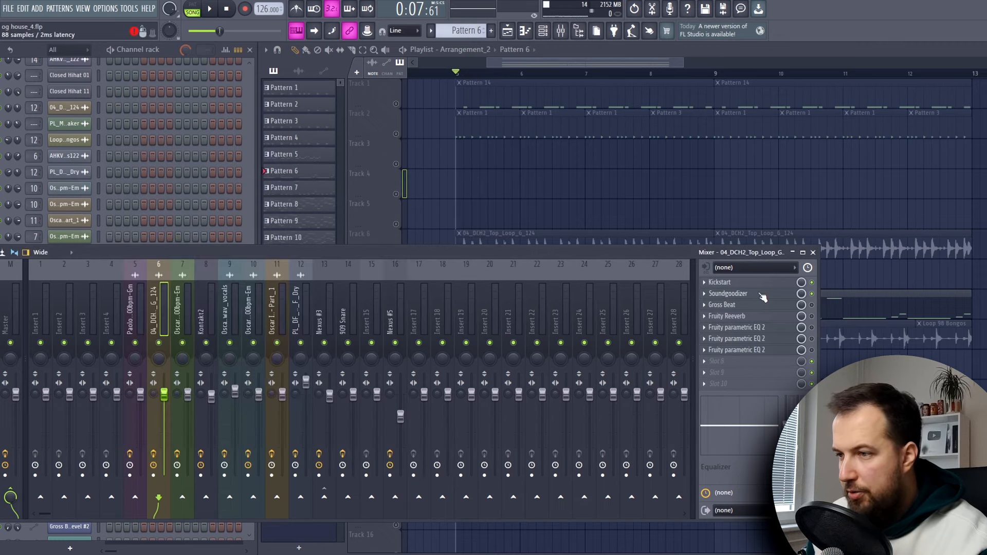
# Step: Open Soundgoodizer on mixer track 6 and play the chopped sample through it
pyautogui.click(762, 295)
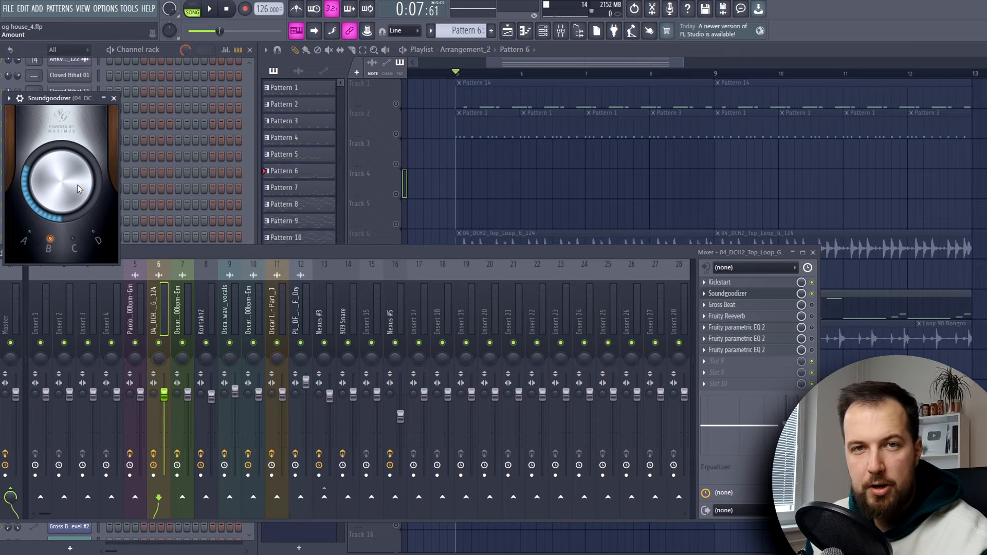
pyautogui.press('space')
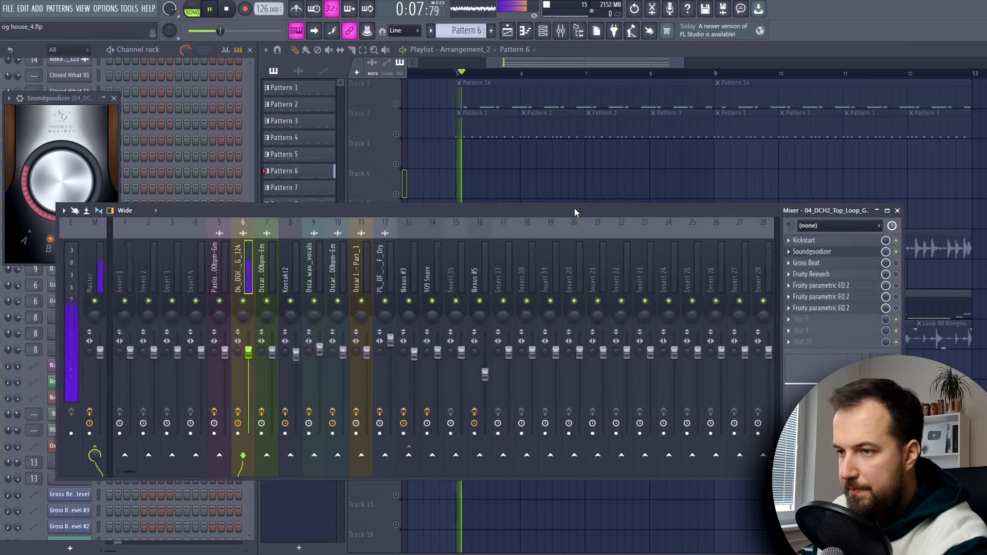
pyautogui.moveTo(574, 208); pyautogui.dragTo(587, 216)
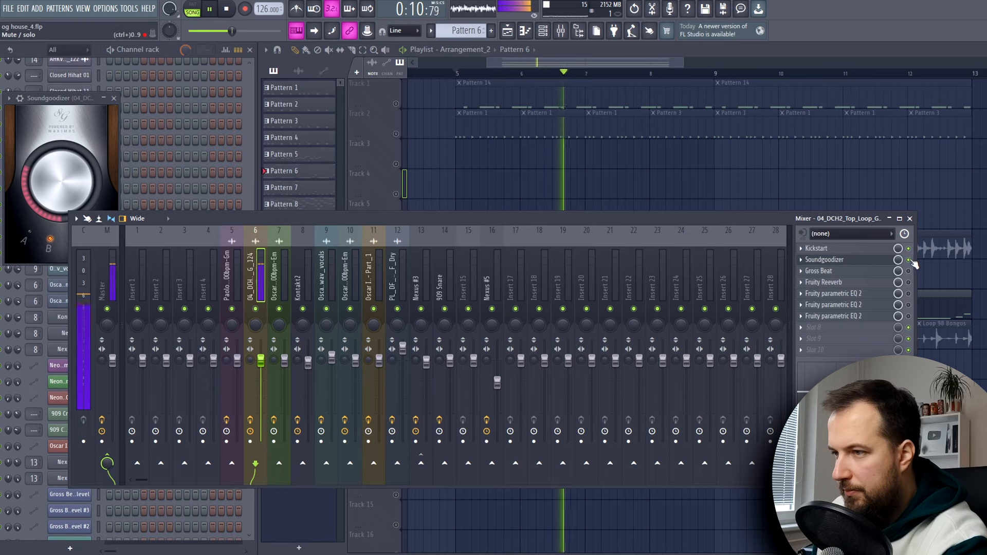
pyautogui.press('space')
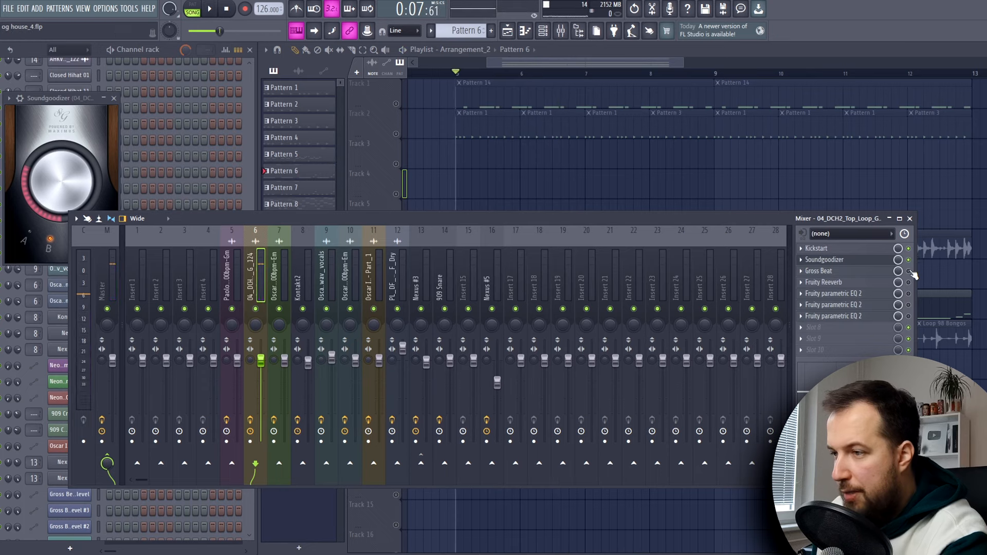
# Step: Enable Gross Beat on mixer track 6 and play the chopped sample through its 1/2 Bt Gate volume envelope
pyautogui.click(849, 271)
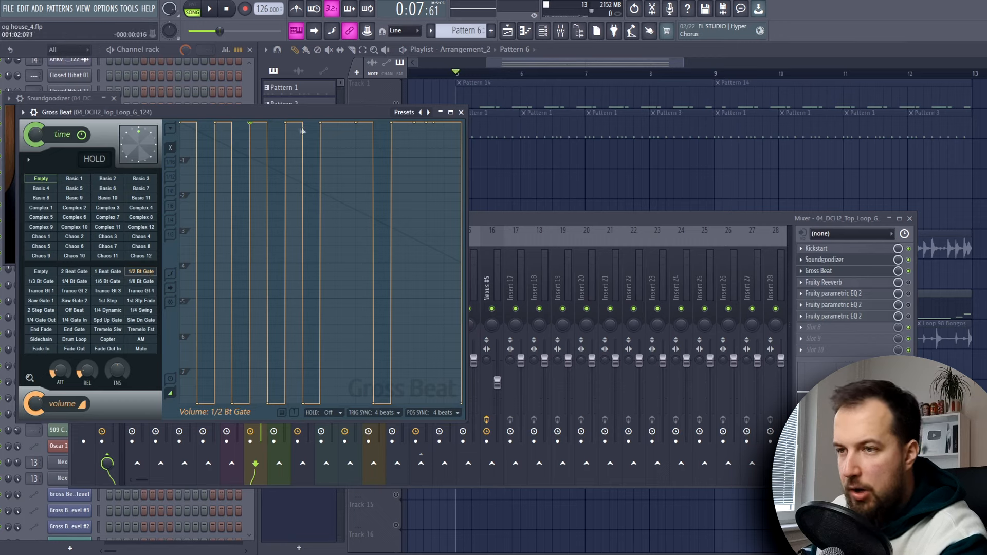
pyautogui.moveTo(289, 125)
pyautogui.mouseDown()
pyautogui.moveTo(258, 121)
pyautogui.moveTo(284, 124)
pyautogui.moveTo(403, 313)
pyautogui.moveTo(262, 275)
pyautogui.moveTo(273, 122)
pyautogui.moveTo(286, 124)
pyautogui.mouseUp()
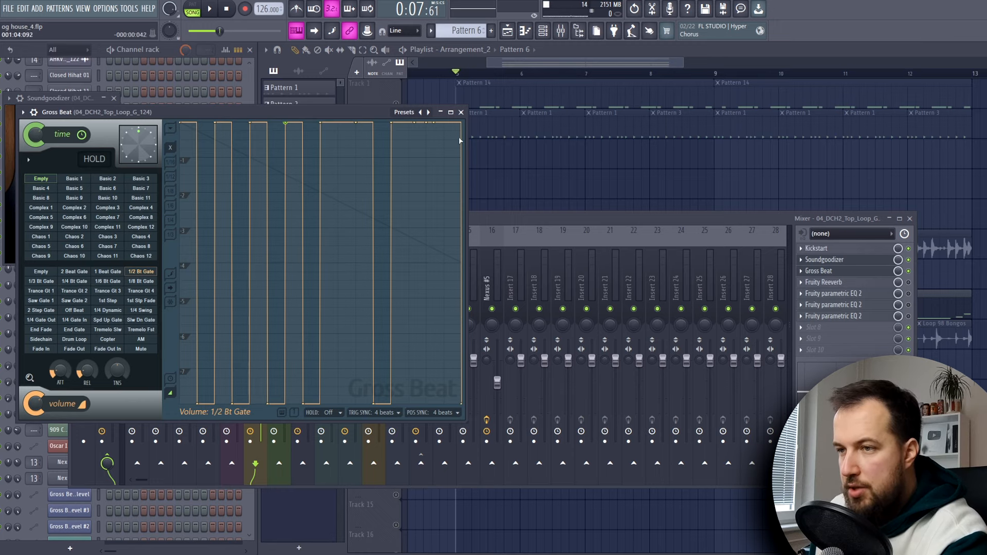
pyautogui.click(491, 97)
pyautogui.press('space')
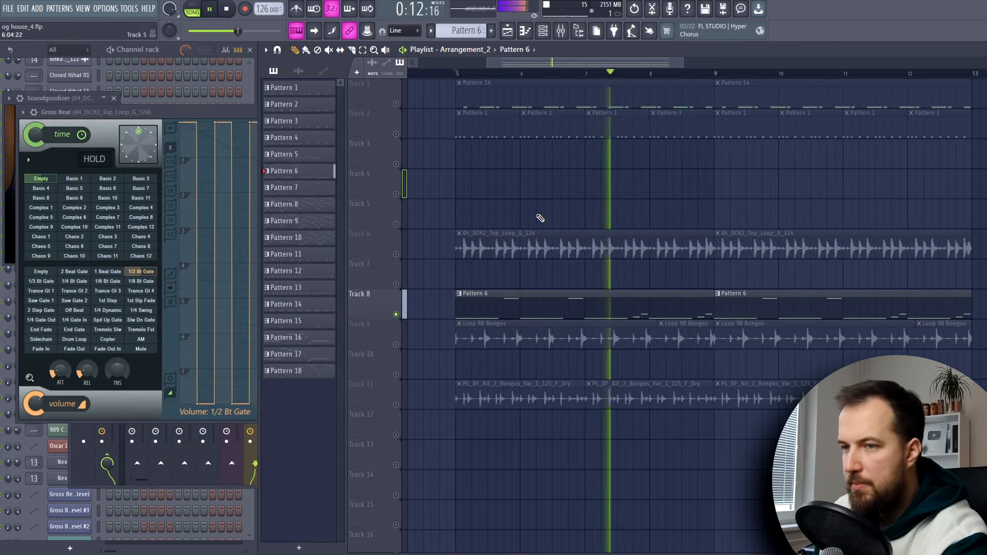
pyautogui.click(187, 118)
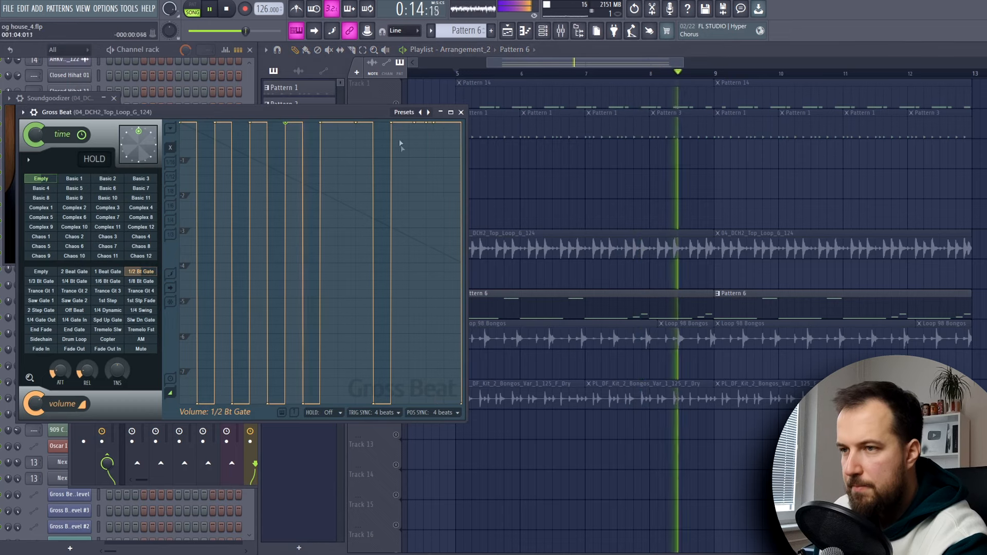
pyautogui.press('space')
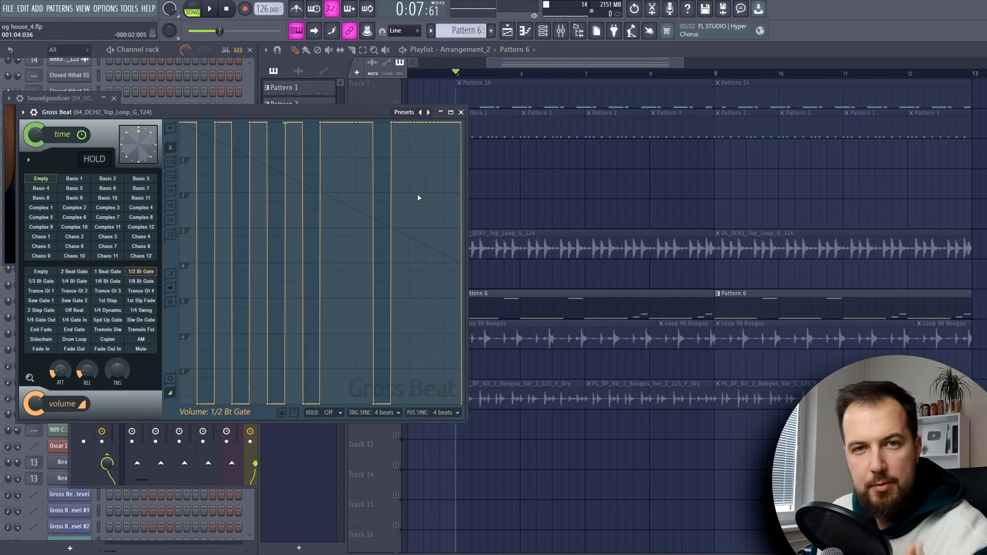
# Step: Enable Fruity Reeverb on mixer track 6 and play the chopped sample with the reverb
pyautogui.press('F9')
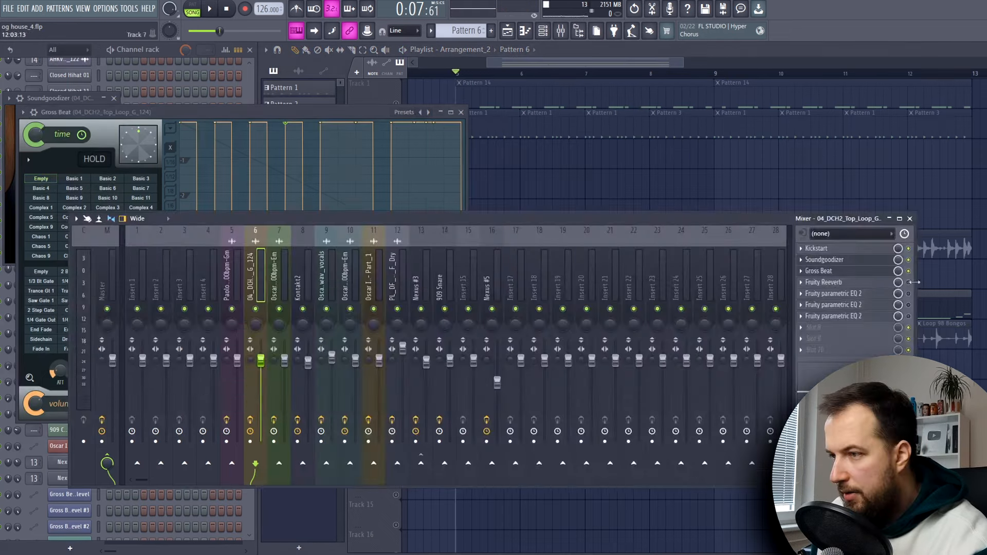
pyautogui.click(864, 283)
pyautogui.press('space')
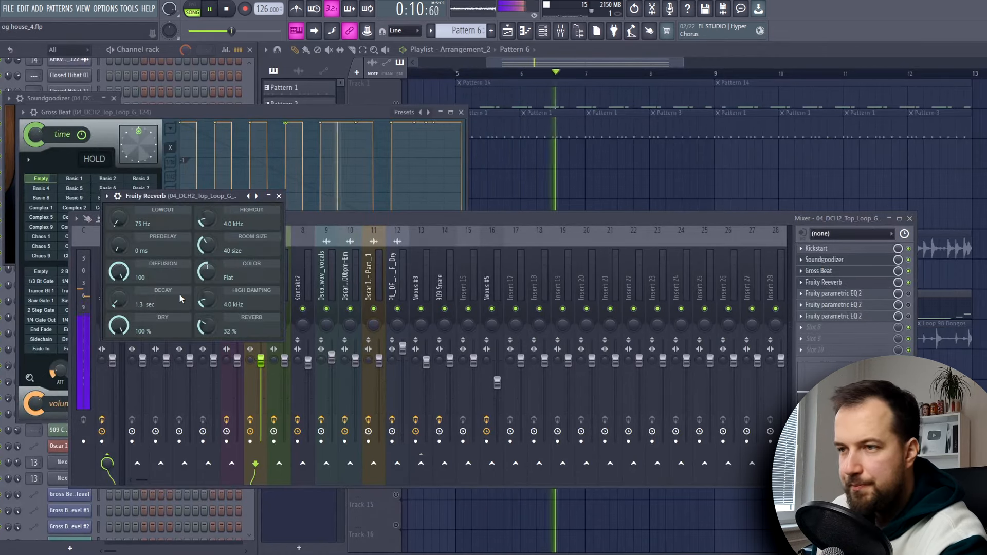
pyautogui.press('space')
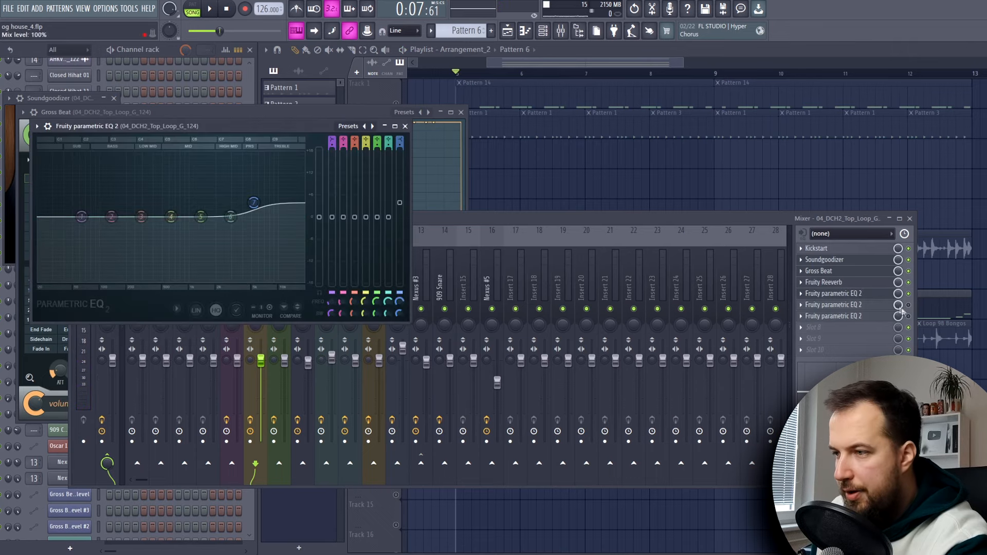
# Step: Enable the second Fruity parametric EQ 2 on mixer track 6 and play the chopped sample through its curve
pyautogui.click(908, 305)
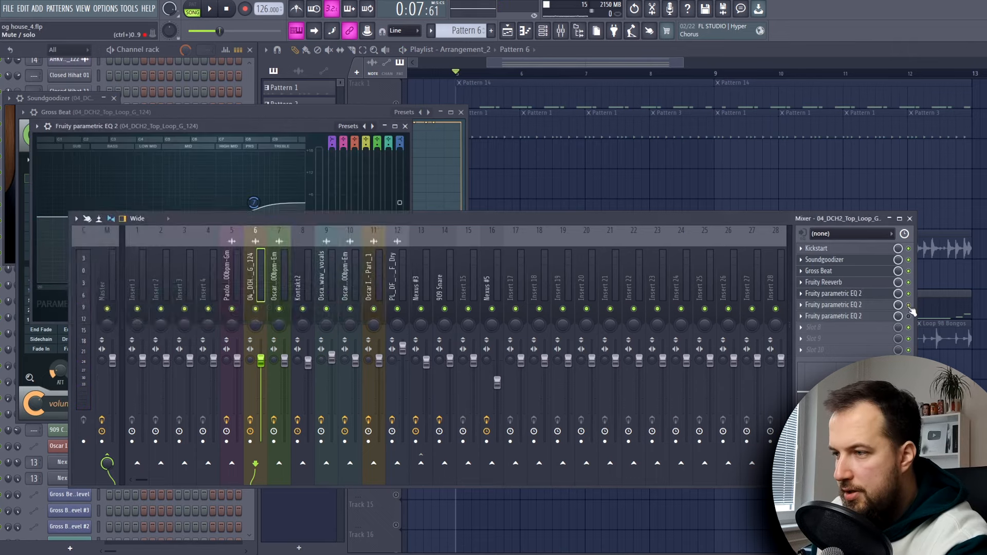
pyautogui.click(860, 305)
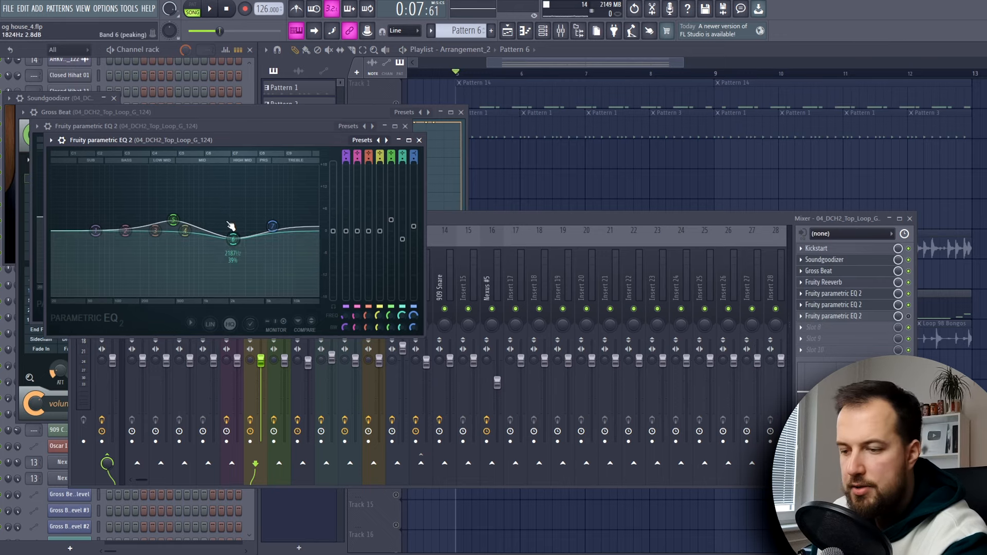
pyautogui.press('space')
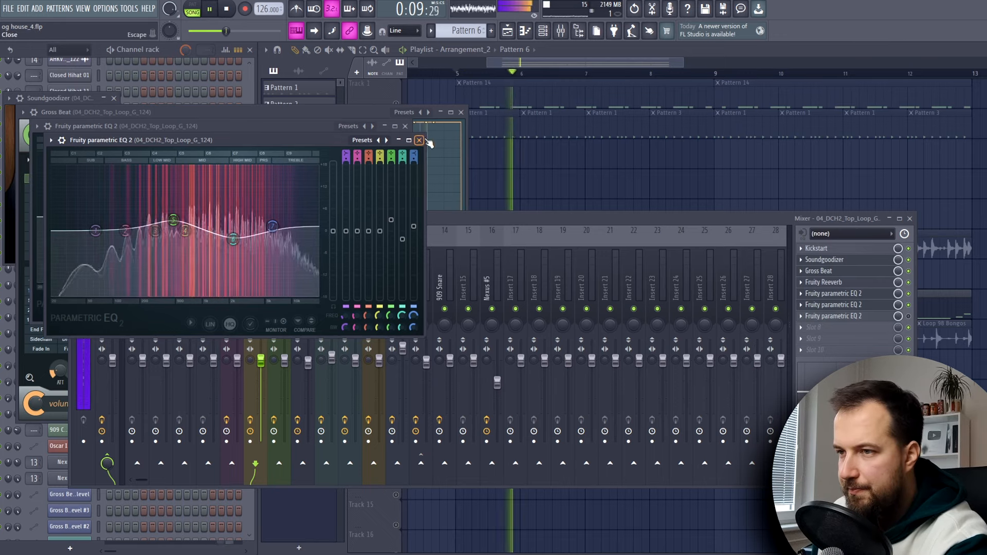
# Step: Enable the last Fruity parametric EQ 2, set band 7's type to low pass and slightly lower its cutoff frequency
pyautogui.click(908, 316)
pyautogui.press('space')
pyautogui.click(849, 317)
pyautogui.rightClick(163, 249)
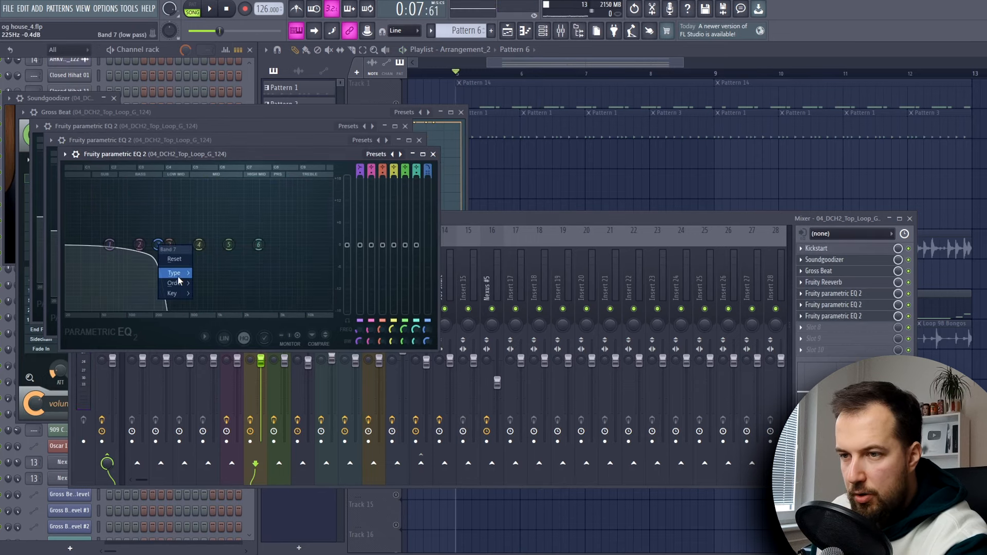
pyautogui.moveTo(175, 273)
pyautogui.click(214, 284)
pyautogui.moveTo(158, 245); pyautogui.dragTo(153, 245)
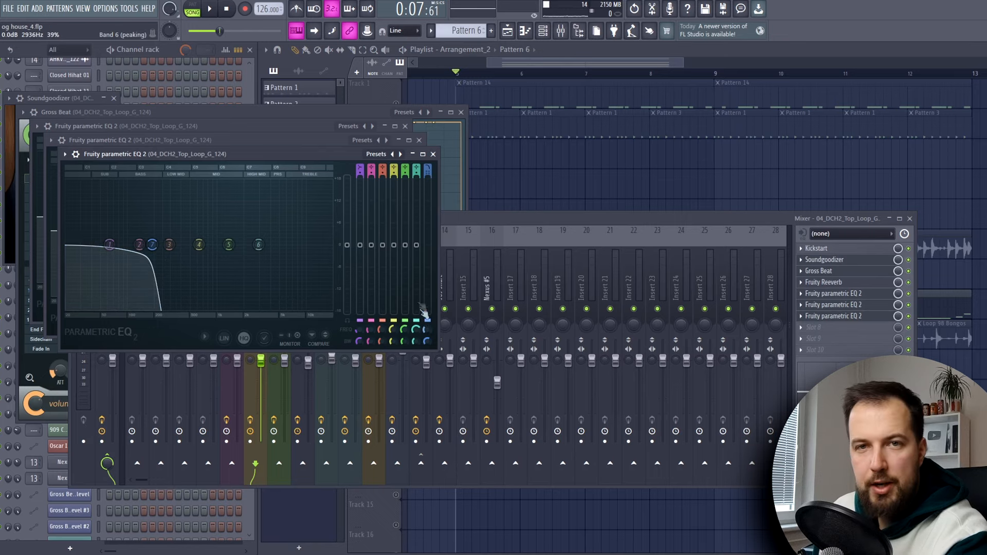
pyautogui.press('F12')
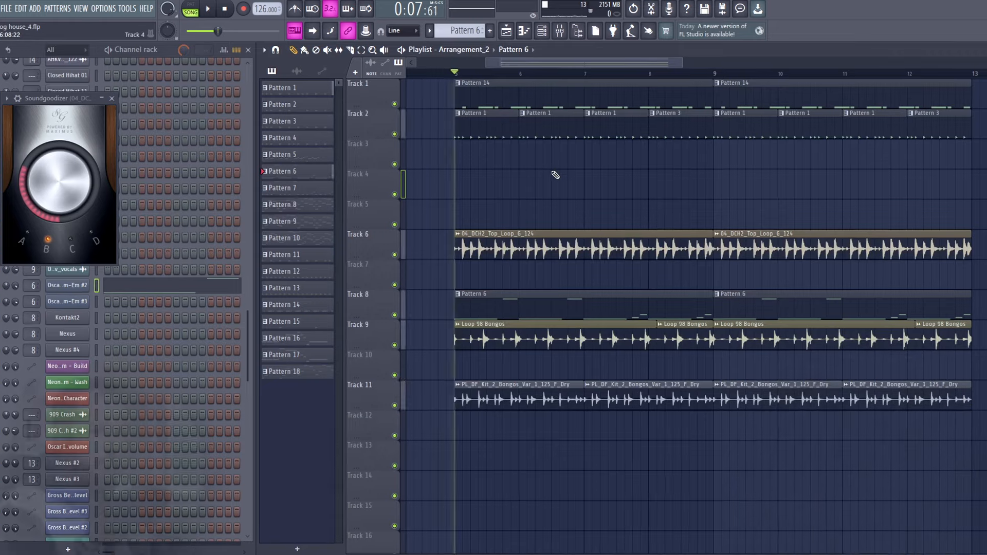
# Step: Play the full arrangement and audition notes of the Scarbee Rickenbacker Bass in Kontakt
pyautogui.press('space')
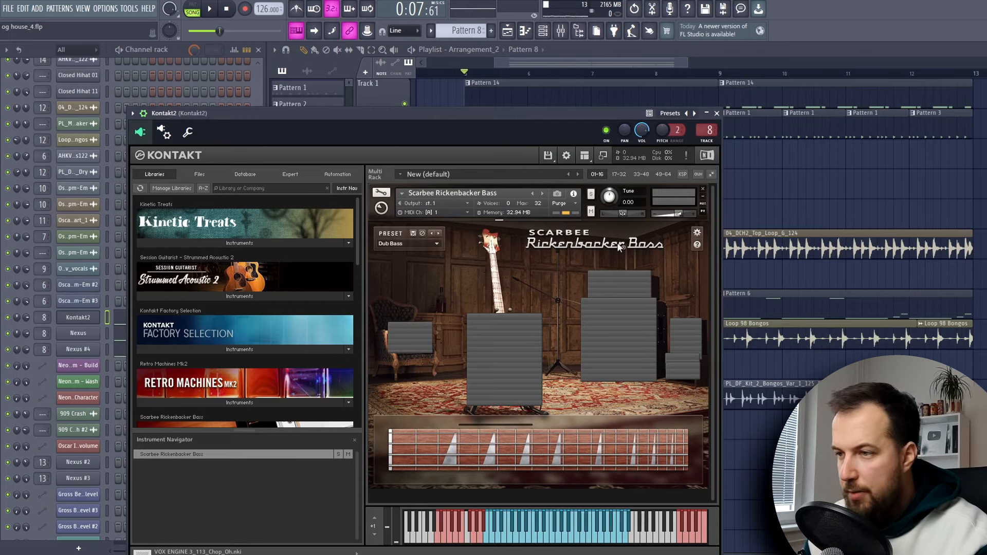
pyautogui.click(534, 538)
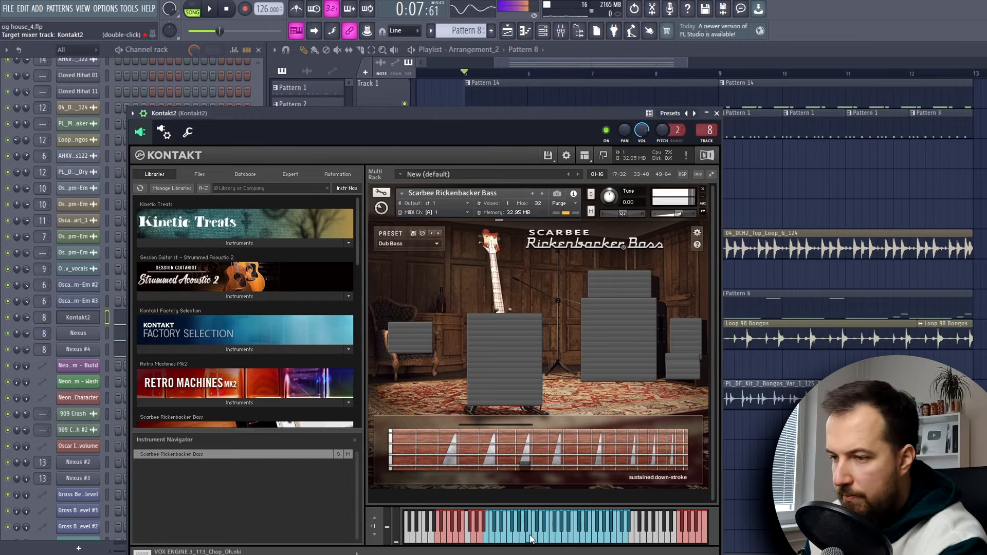
pyautogui.click(516, 539)
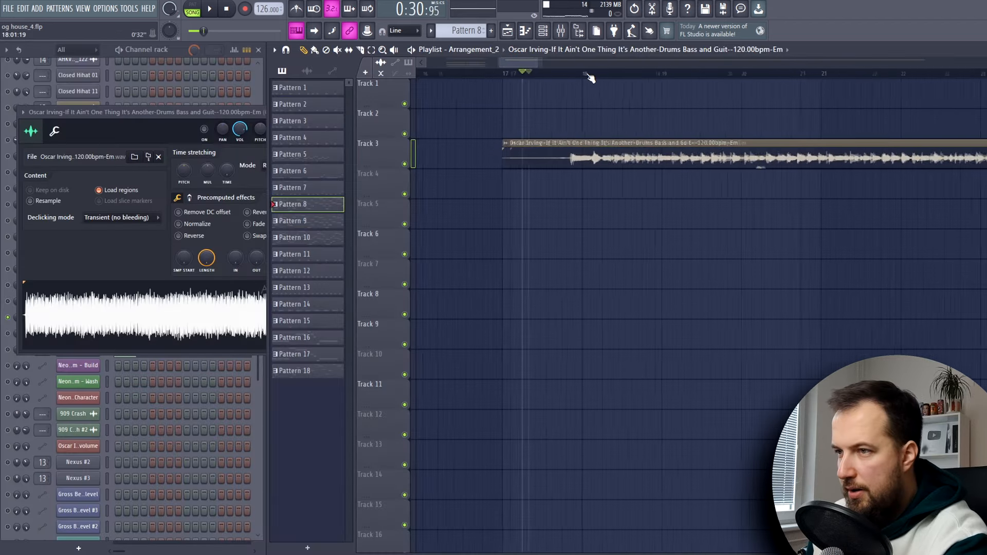
# Step: Listen to the original Drums Bass and Guitar sample on Track 3 from just before bar 18 and again from bar 19
pyautogui.click(576, 76)
pyautogui.press('space')
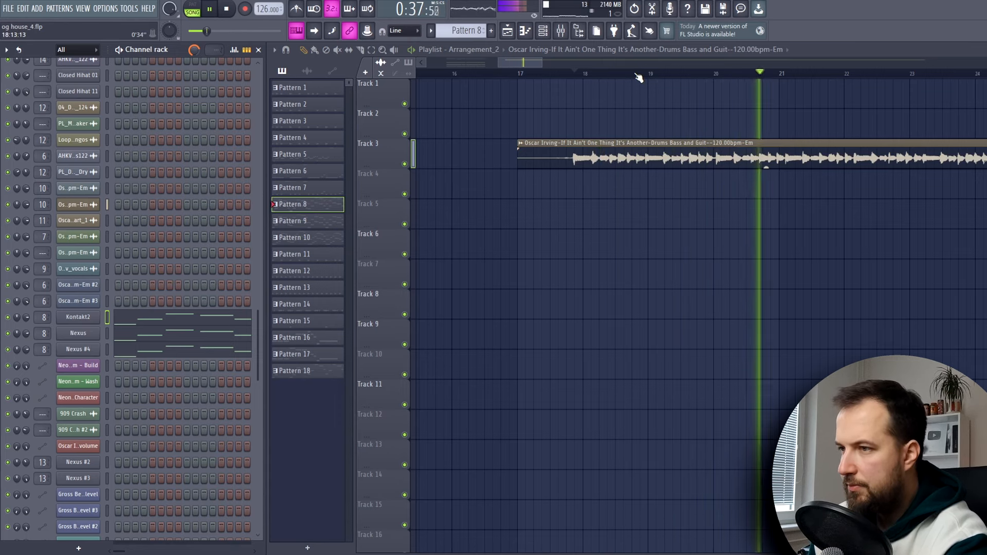
pyautogui.press('space')
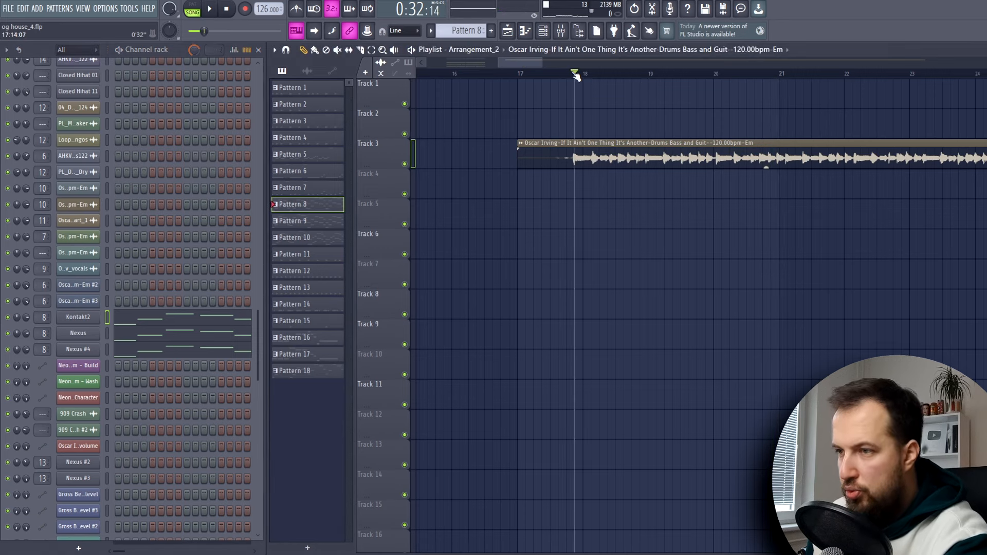
pyautogui.click(649, 77)
pyautogui.press('space')
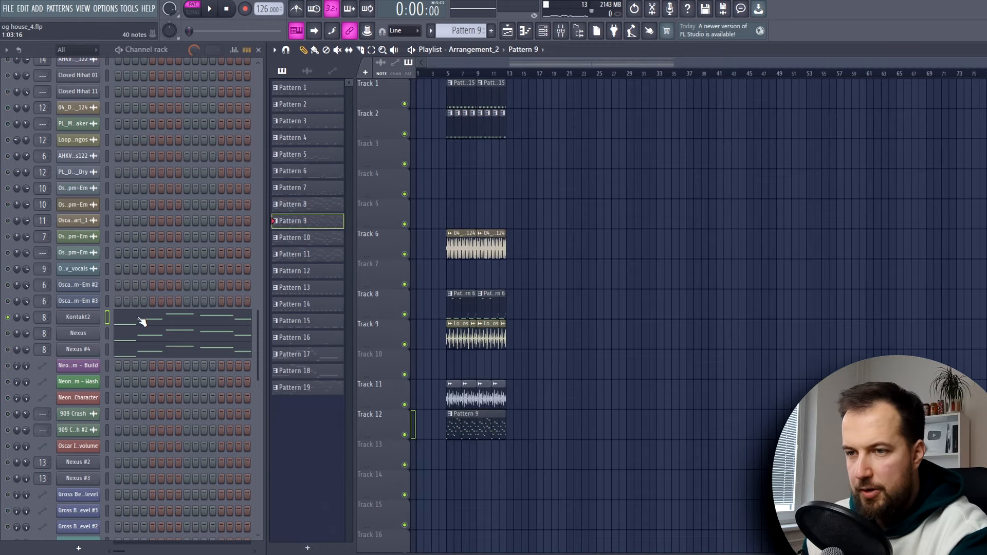
# Step: Open the Kontakt2 bass notes of Pattern 9 in the piano roll and audition the G3 and C4 root notes
pyautogui.click(142, 321)
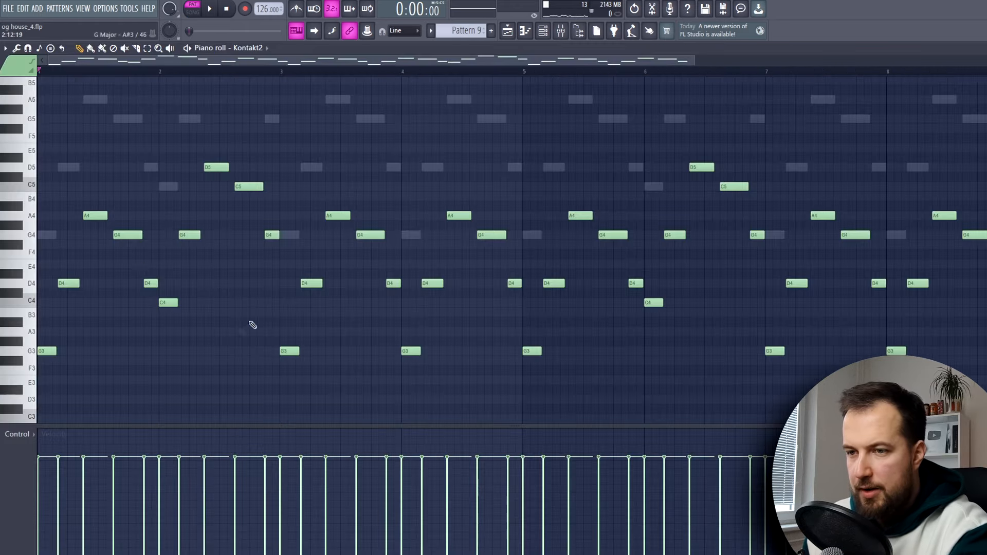
pyautogui.click(35, 354)
pyautogui.click(32, 307)
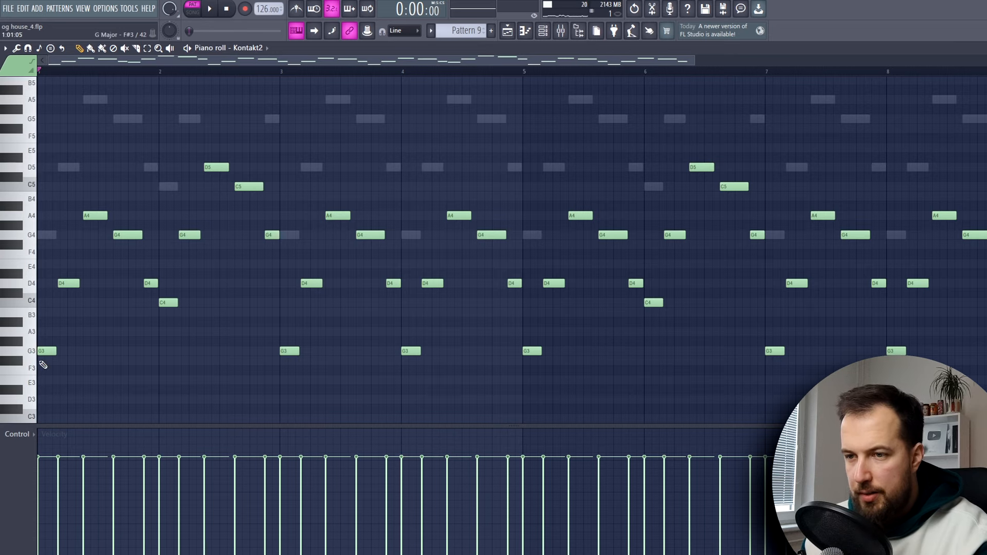
pyautogui.click(32, 353)
# Step: Play the Pattern 9 bass line from the start and replay its opening bars
pyautogui.click(211, 9)
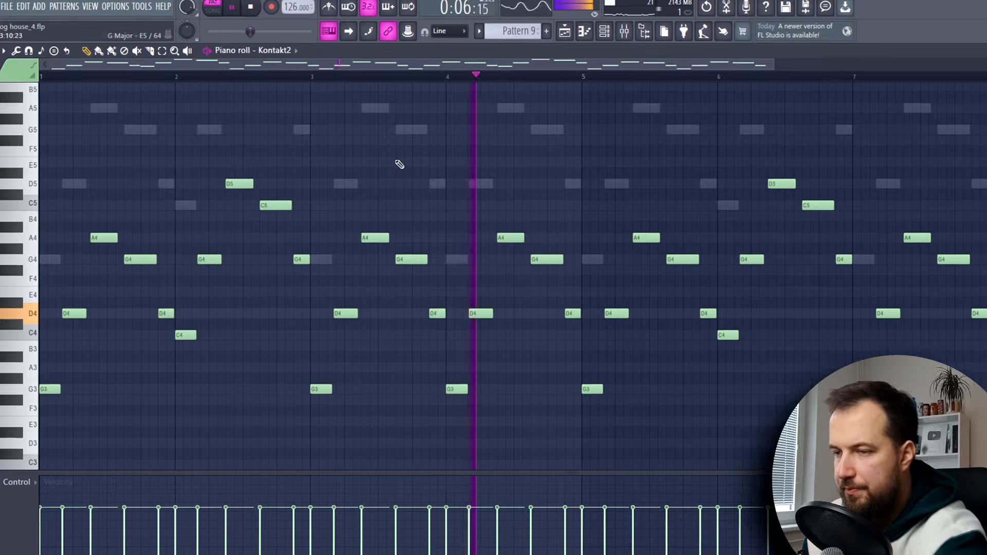
pyautogui.press('space')
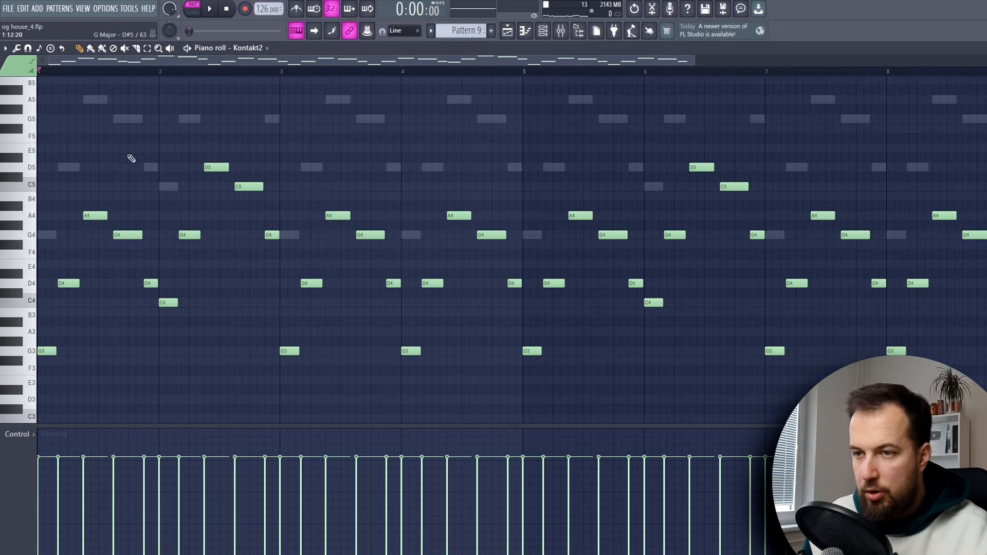
pyautogui.press('space')
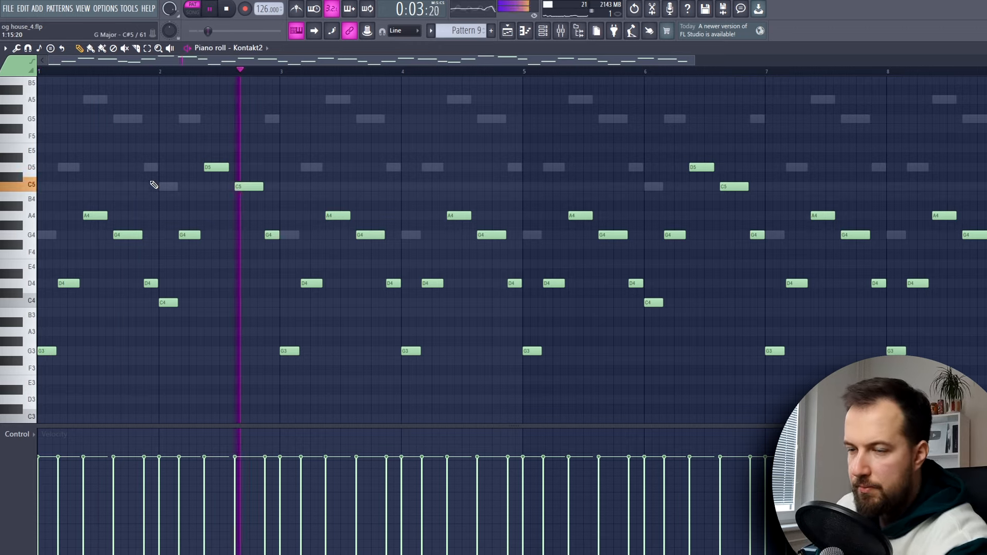
# Step: Stop playback, review the AcouBass Fingered preset on the Nexus channel and play its Pattern 9 notes from the piano roll
pyautogui.press('space')
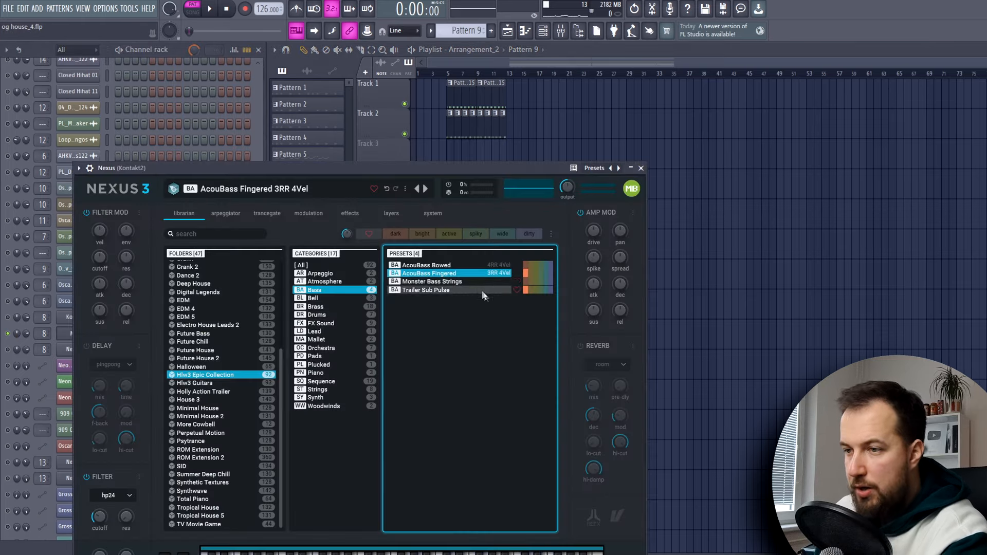
pyautogui.click(91, 335)
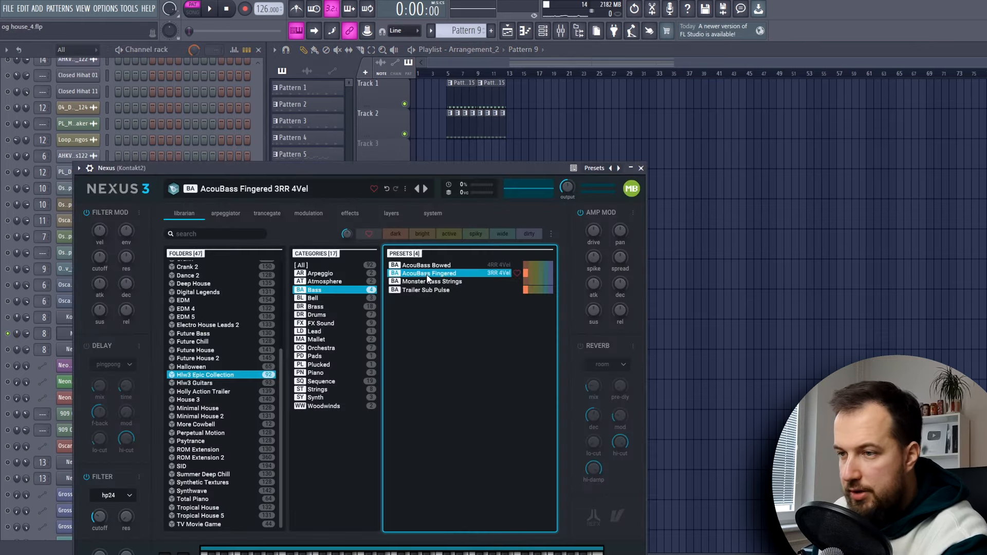
pyautogui.press('Escape')
pyautogui.click(137, 338)
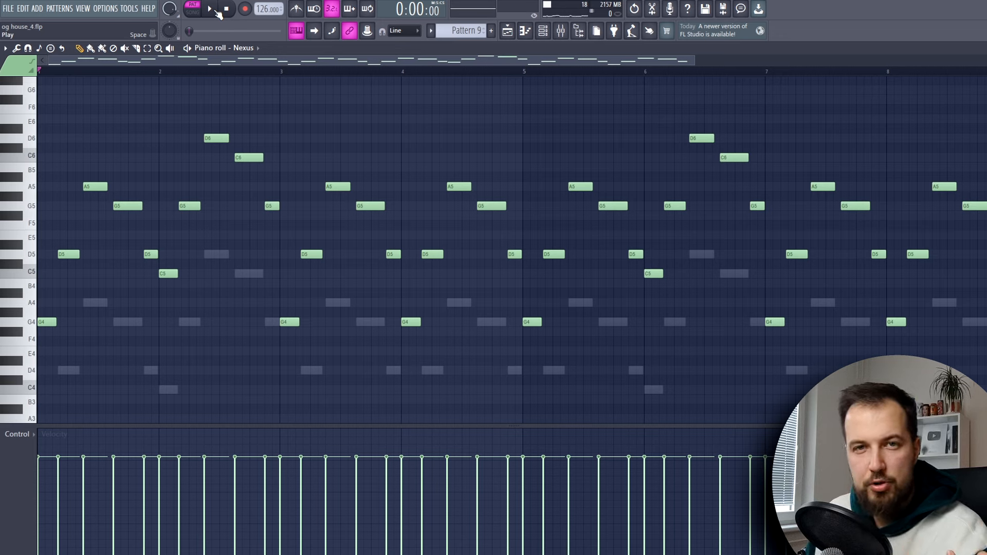
pyautogui.click(216, 10)
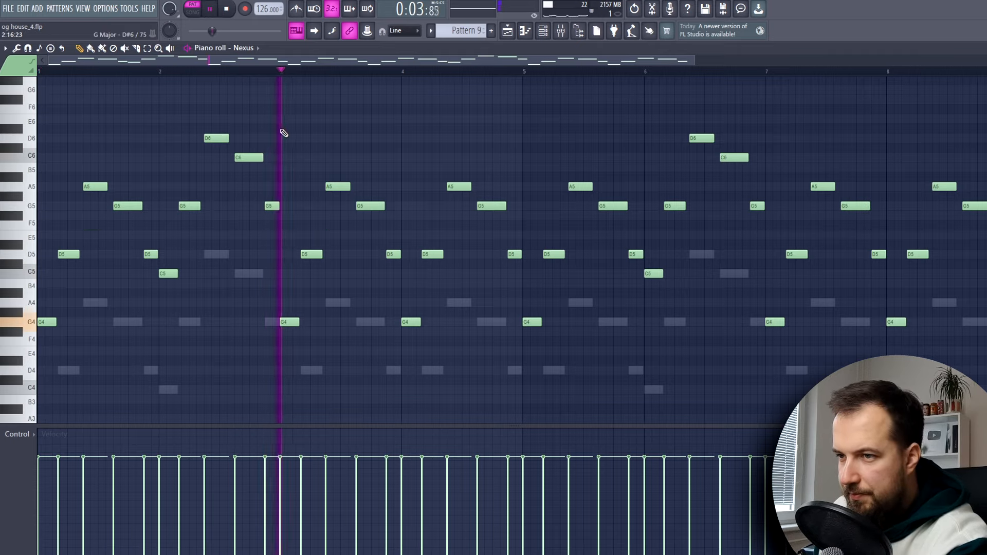
pyautogui.press('space')
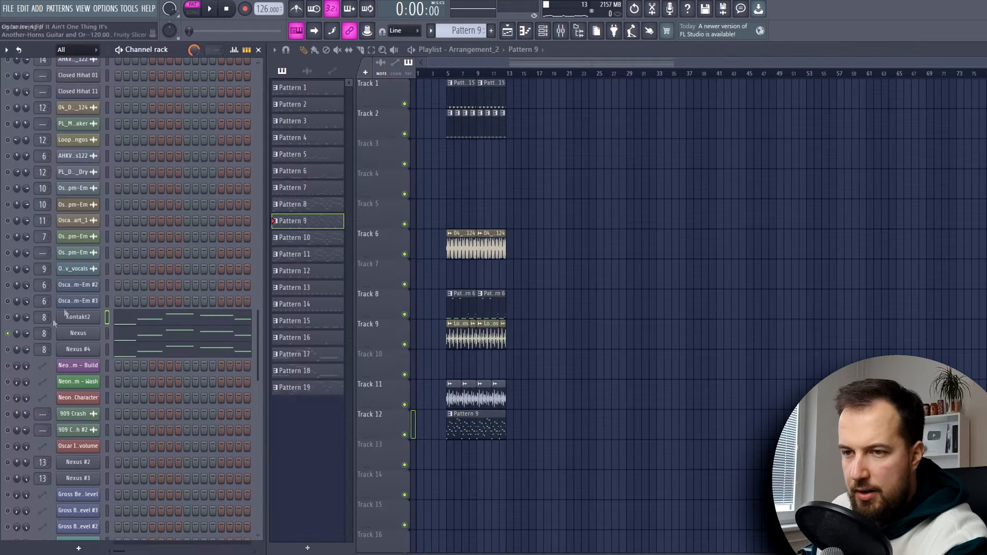
# Step: Review the Cool Funky Bass preset on the Nexus #4 channel and play its Pattern 9 notes from the piano roll
pyautogui.click(85, 355)
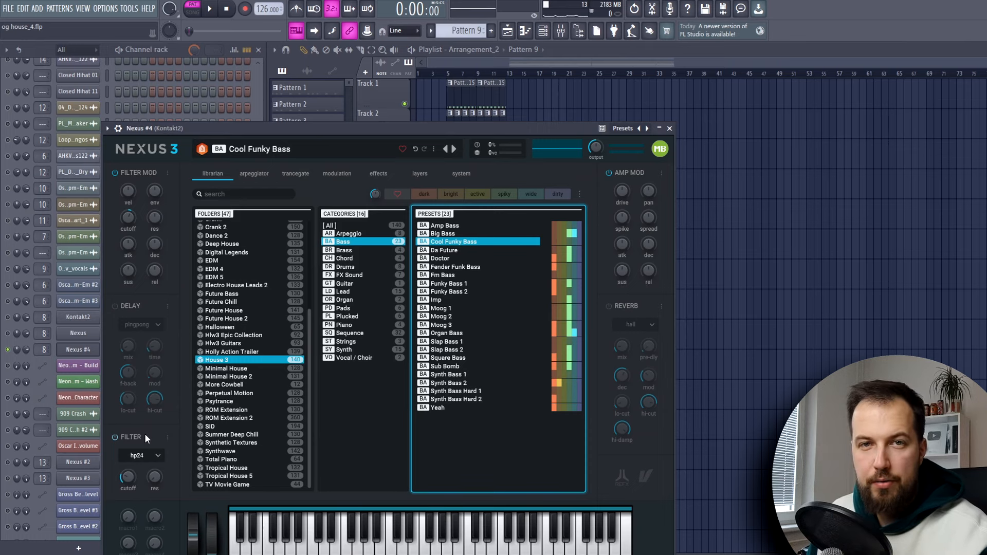
pyautogui.press('Escape')
pyautogui.press('F7')
pyautogui.scroll(-3, 177, 276)
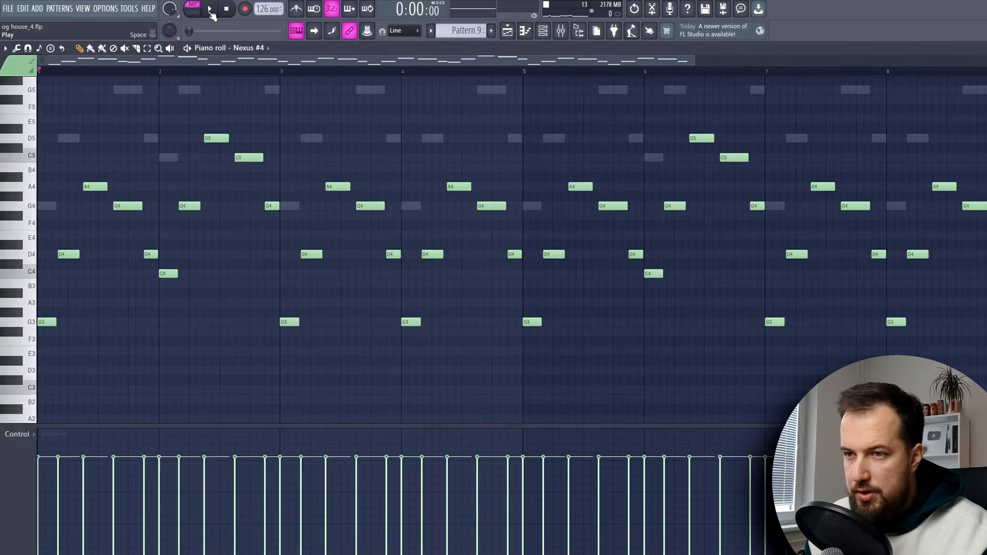
pyautogui.click(211, 9)
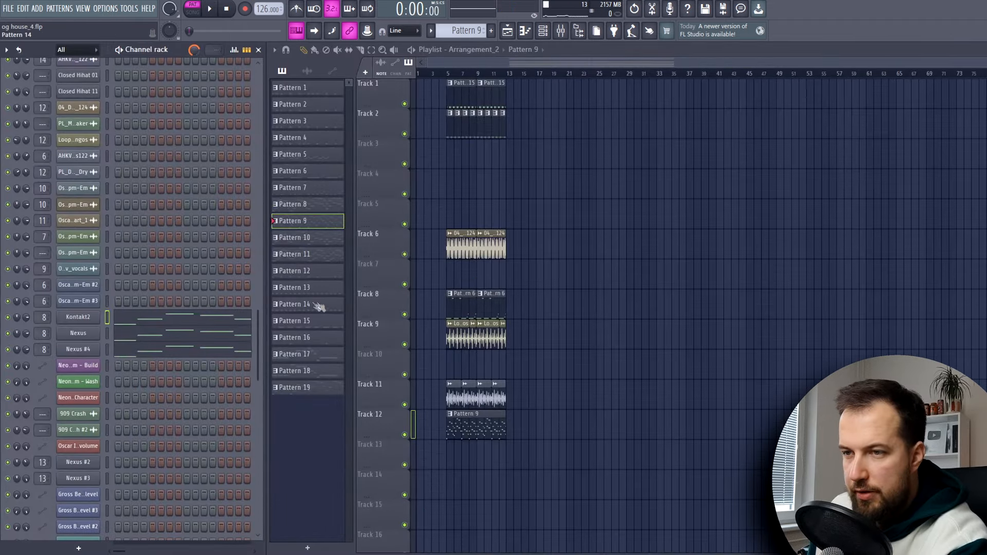
pyautogui.click(187, 322)
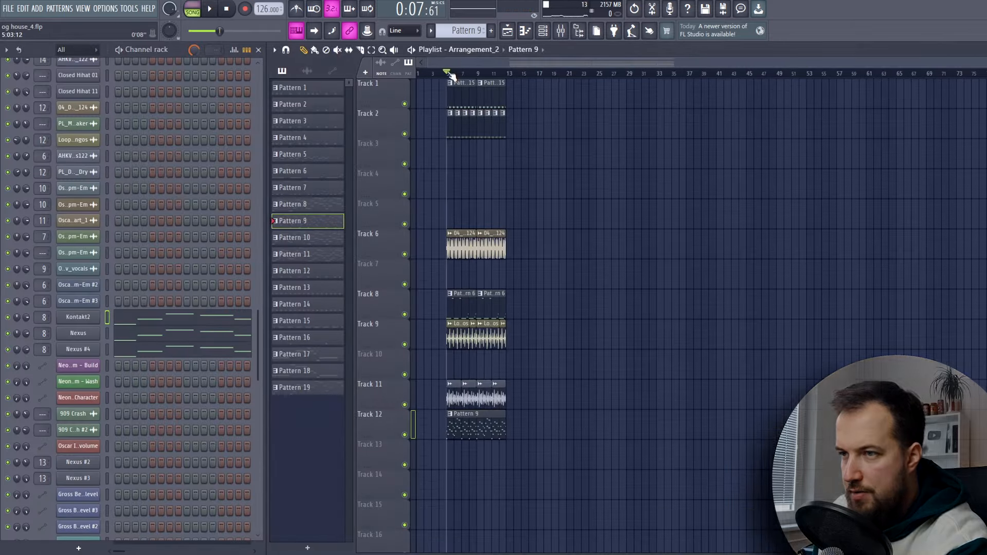
# Step: Examine the chopped vocal clips on Track 4 from just before bar 5 to bar 8 and play them with the metronome
pyautogui.scroll(4, 456, 76)
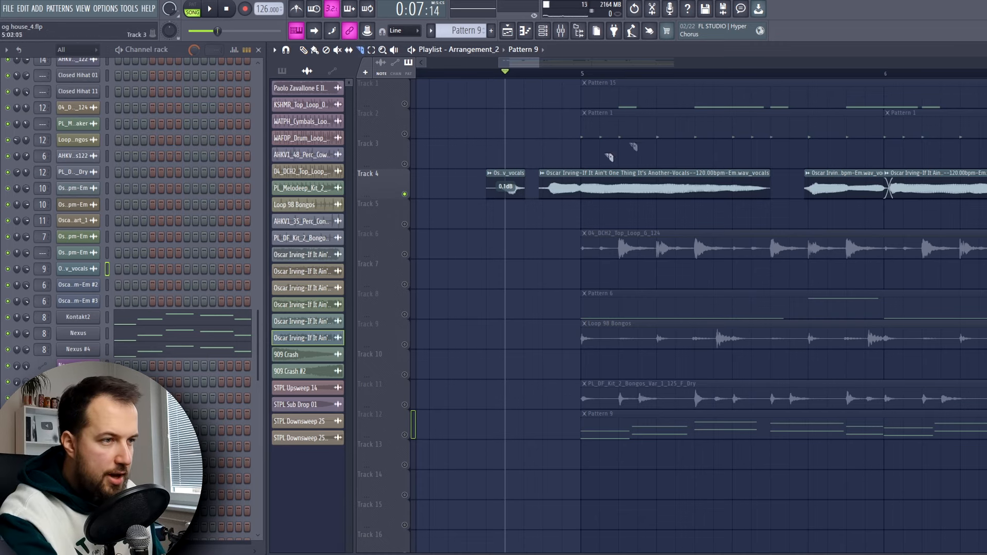
pyautogui.scroll(5, 526, 168)
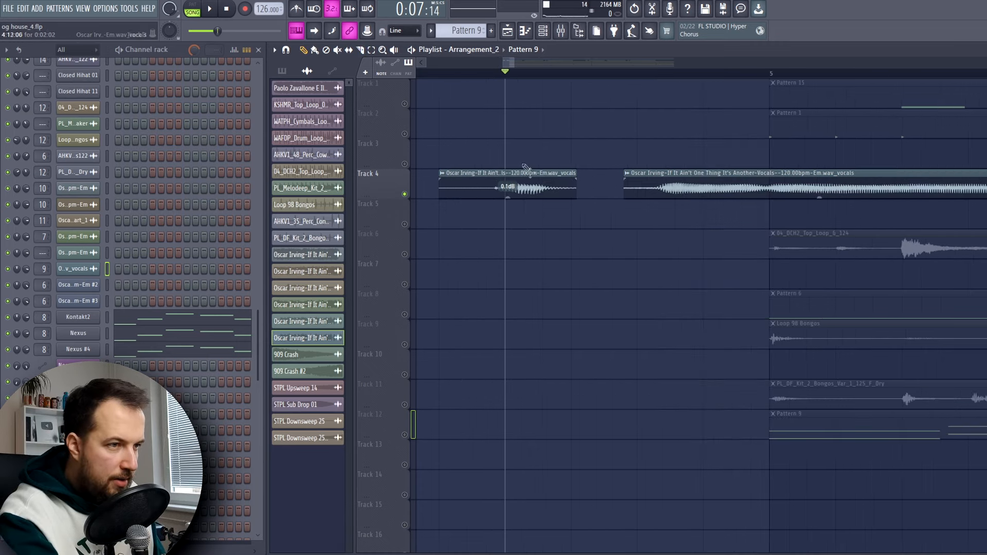
pyautogui.moveTo(511, 62); pyautogui.dragTo(518, 77)
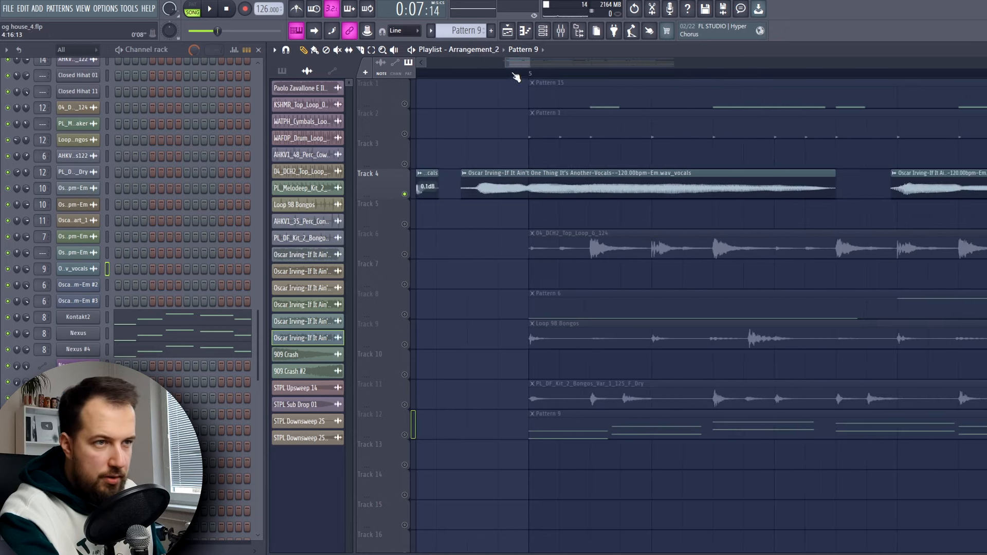
pyautogui.scroll(-3, 632, 212)
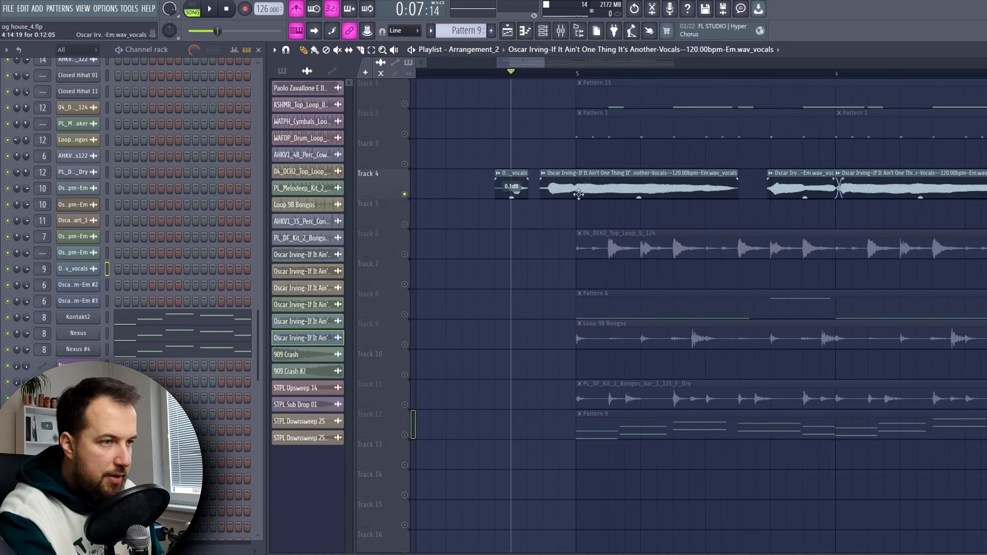
pyautogui.press('space')
pyautogui.moveTo(519, 63); pyautogui.dragTo(548, 67)
pyautogui.press('space')
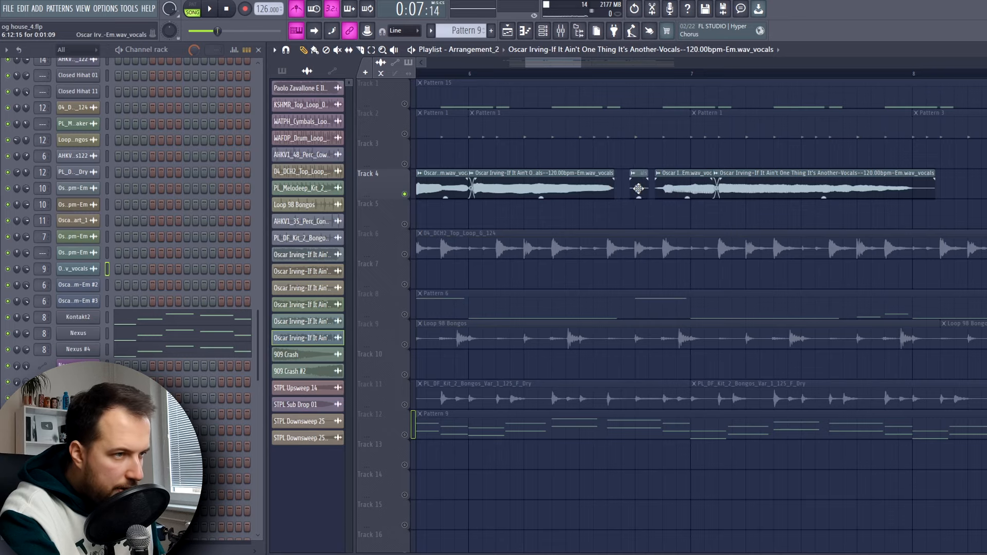
pyautogui.moveTo(559, 63); pyautogui.dragTo(540, 64)
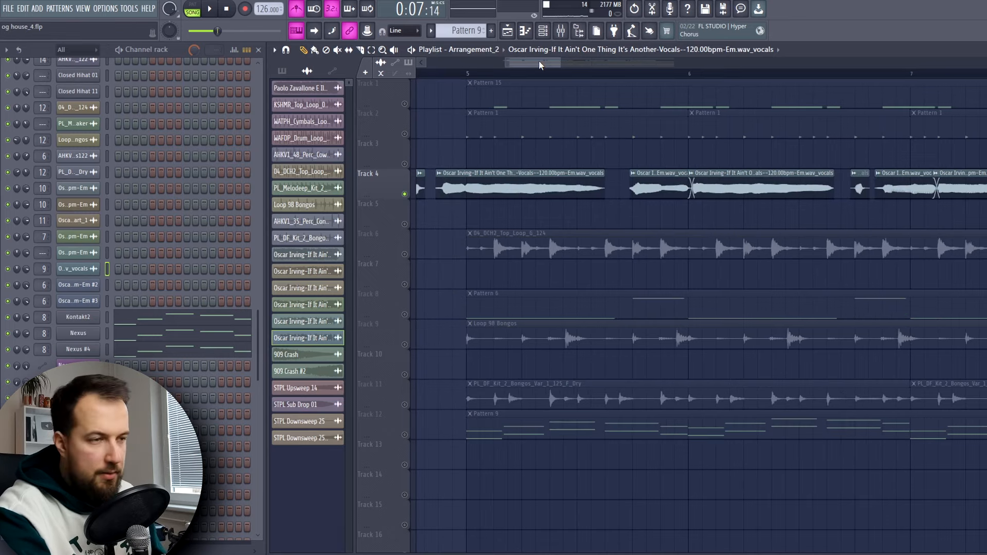
pyautogui.moveTo(540, 63); pyautogui.dragTo(539, 63)
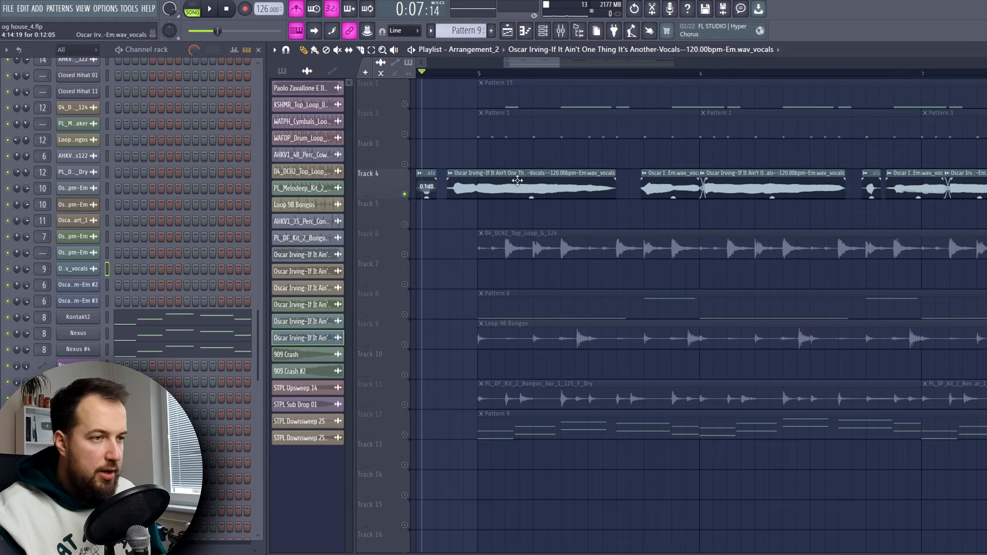
# Step: Open the settings of the vocal clip on Track 4, raise its time-stretching pitch and listen to the vocals
pyautogui.doubleClick(517, 181)
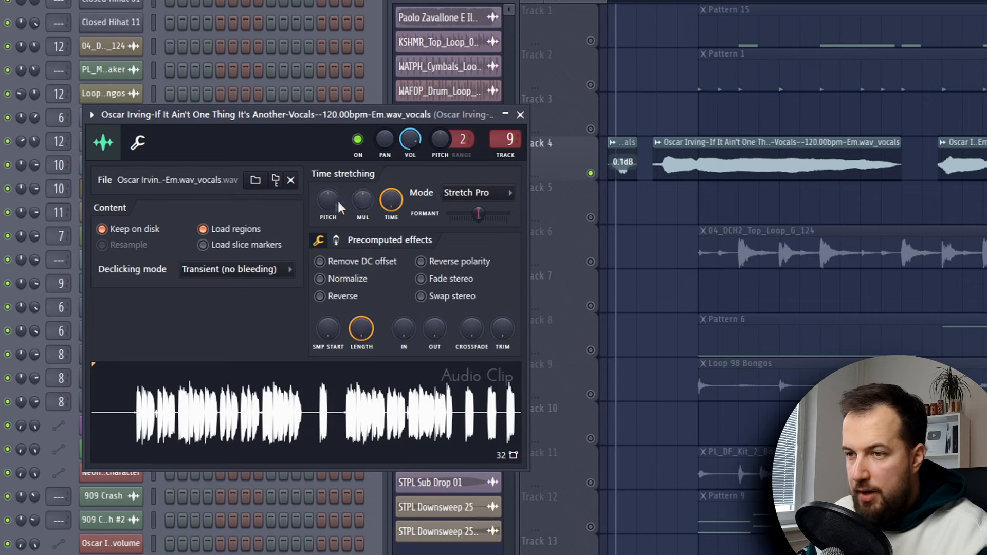
pyautogui.moveTo(332, 205); pyautogui.dragTo(331, 185)
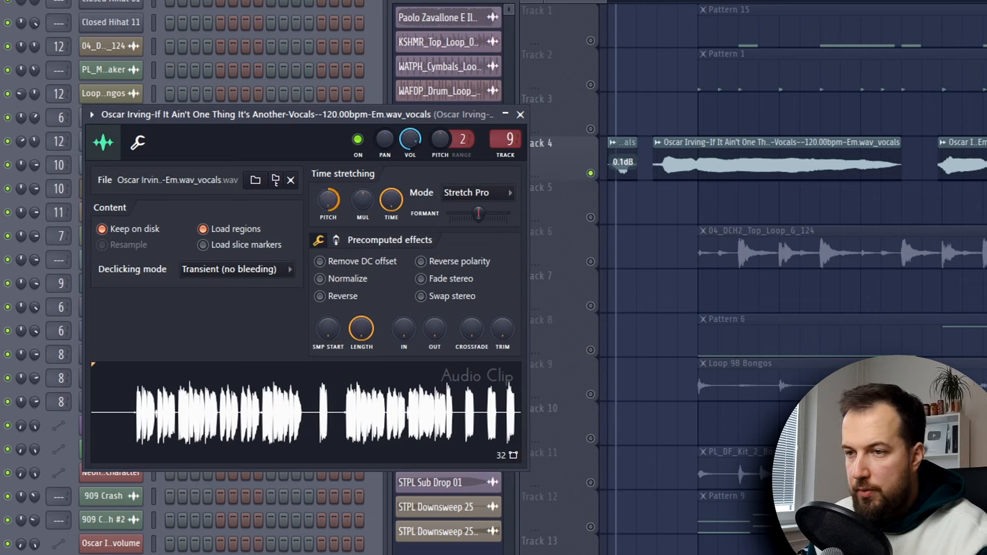
pyautogui.moveTo(764, 2); pyautogui.dragTo(759, 1)
pyautogui.press('space')
pyautogui.scroll(-2, 759, 5)
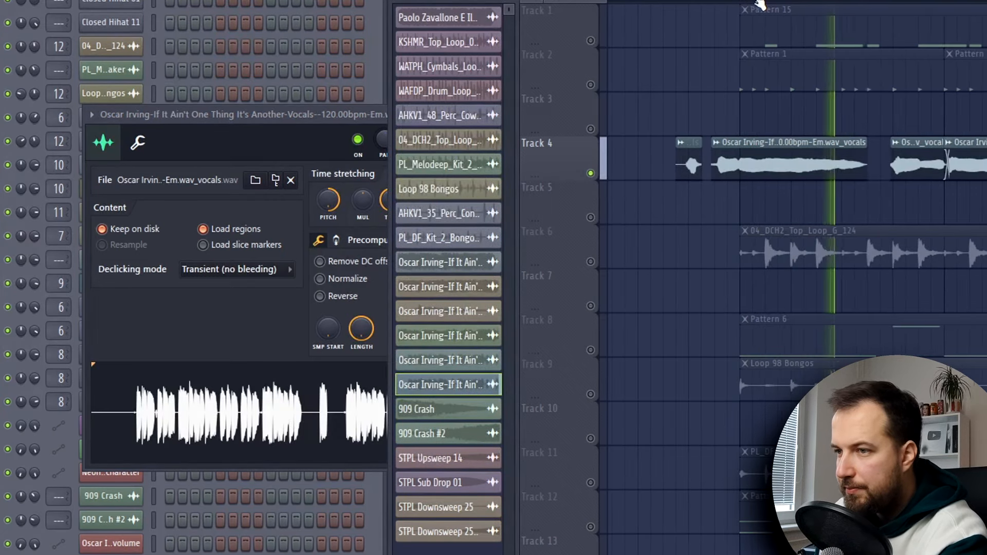
pyautogui.click(349, 114)
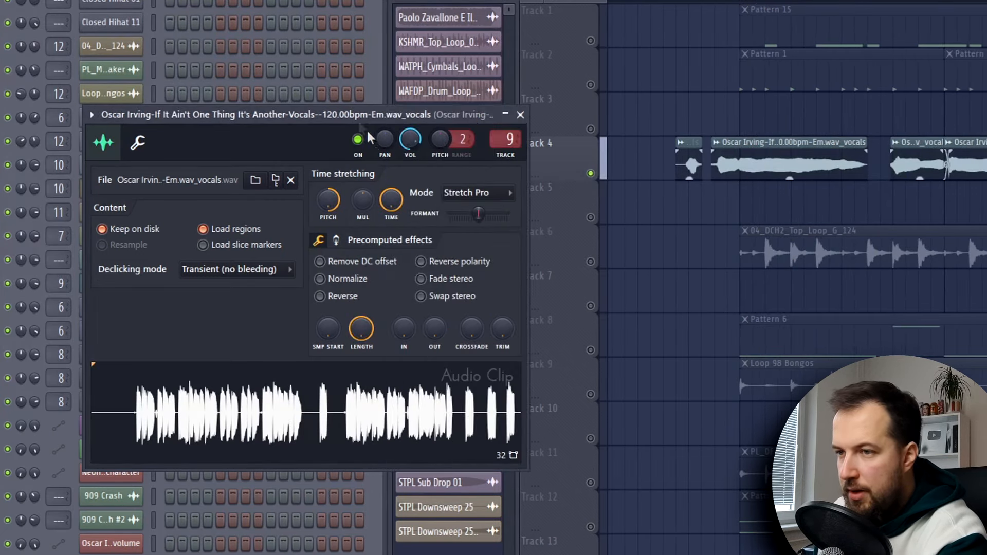
# Step: Audition the vocal clip with a lowered formant, set the formant slightly above centre and replay the vocals
pyautogui.press('space')
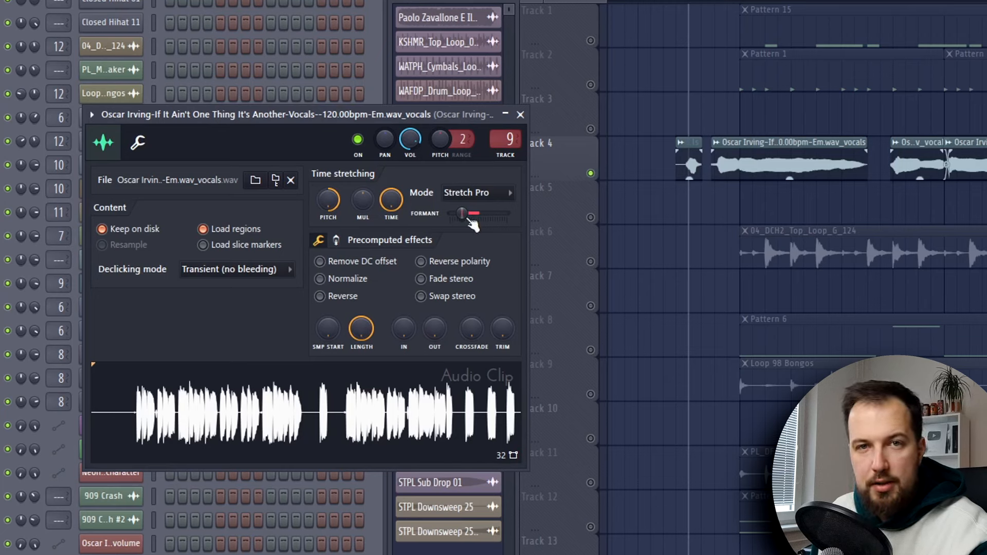
pyautogui.press('space')
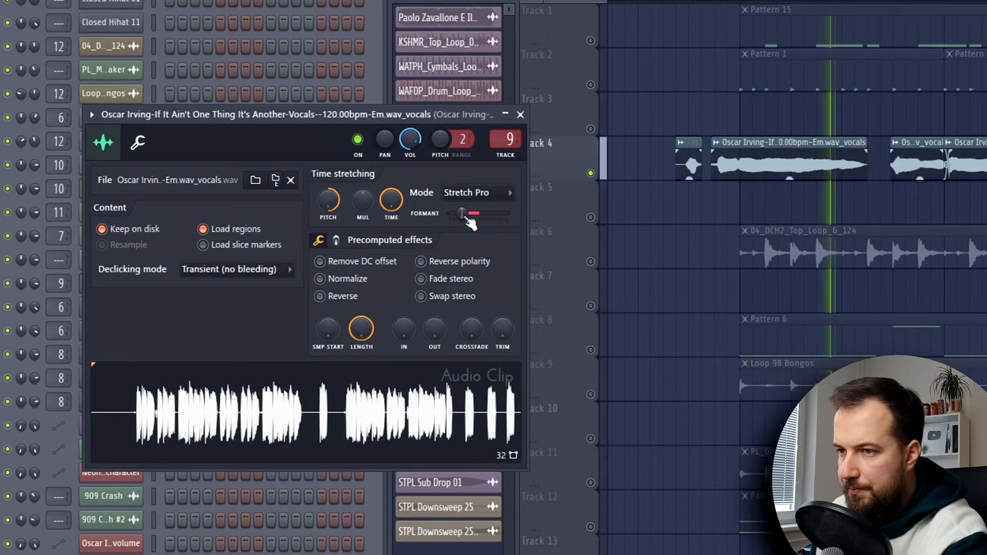
pyautogui.press('space')
pyautogui.moveTo(460, 213); pyautogui.dragTo(487, 213)
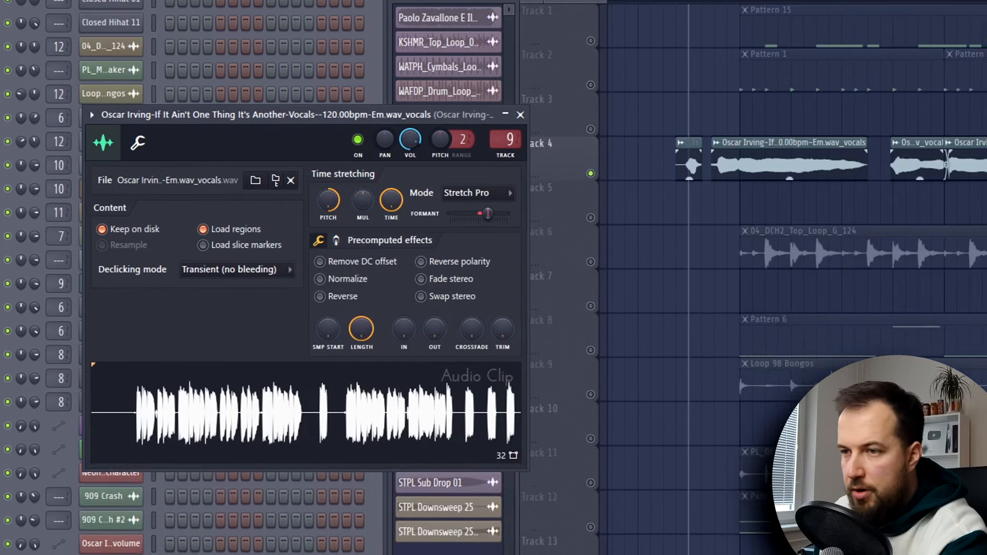
pyautogui.click(526, 218)
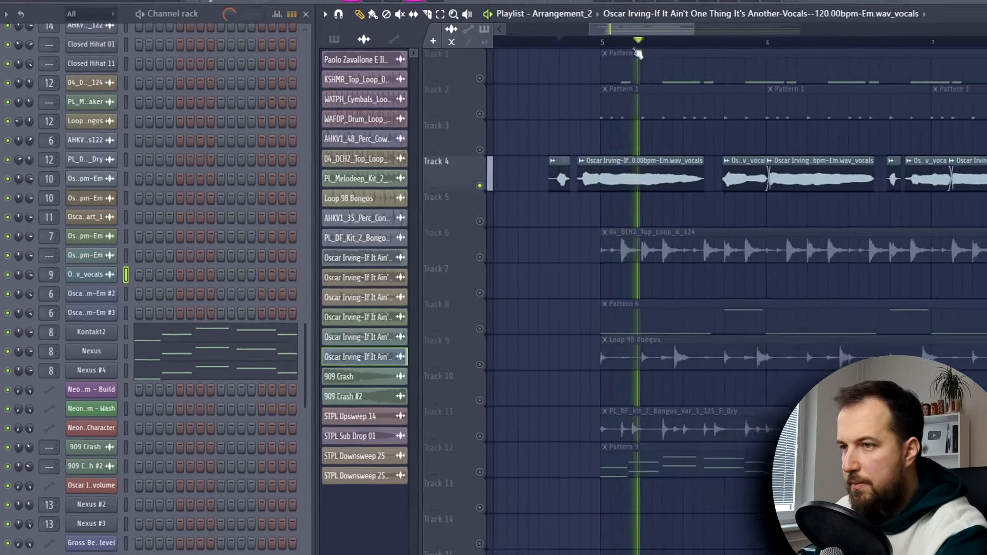
pyautogui.scroll(-2, 568, 72)
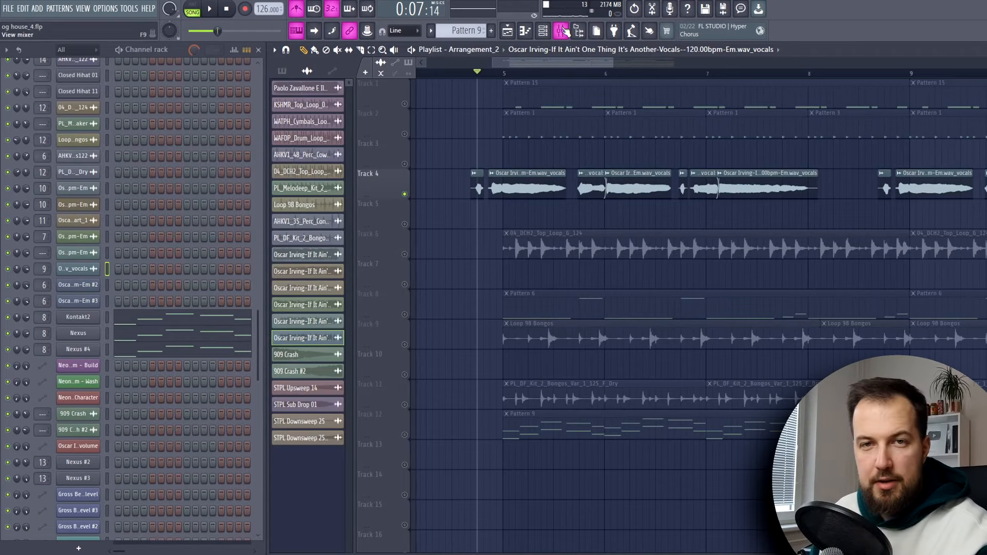
# Step: Open the mixer and listen to the vocals on insert 9 while viewing their Kickstart sidechain at 1/4 and 100% mix
pyautogui.click(563, 31)
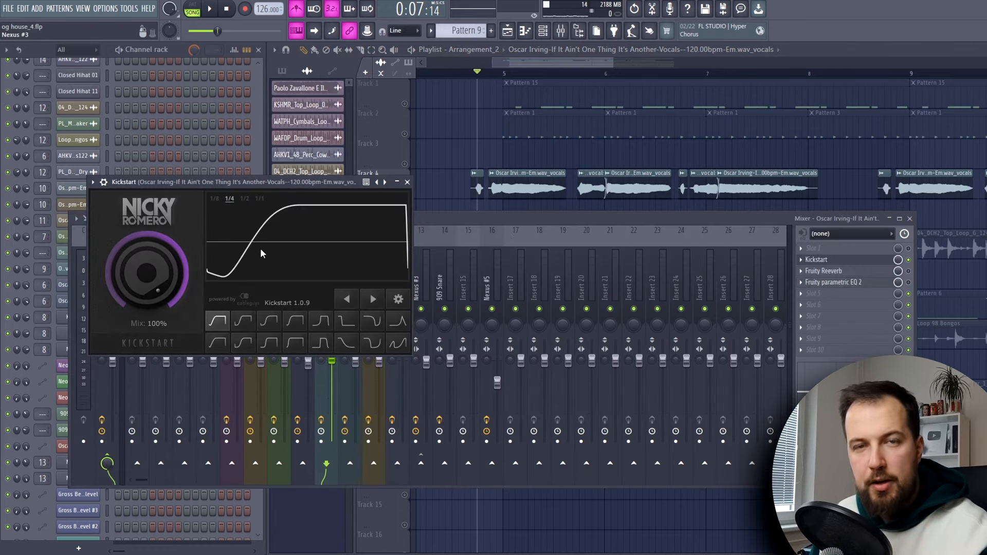
pyautogui.press('space')
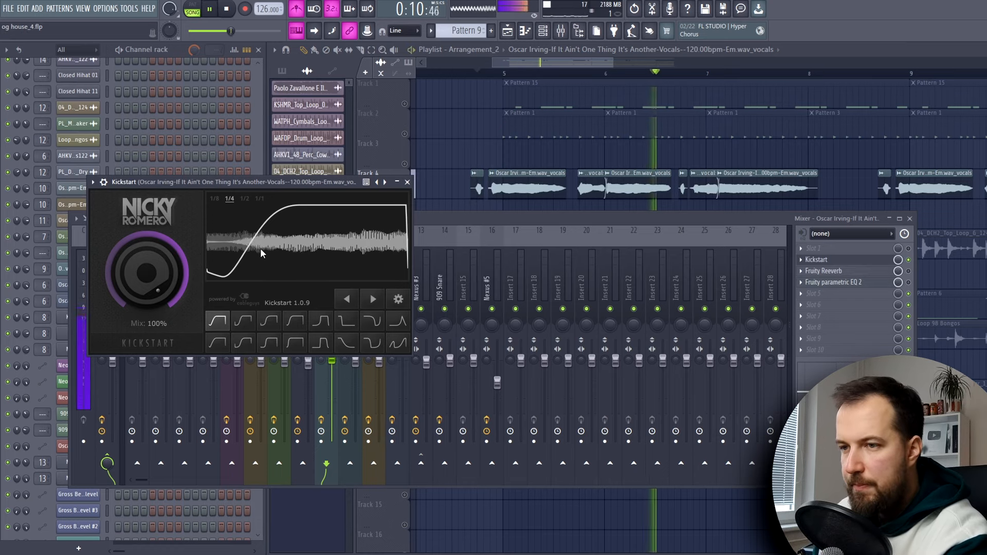
pyautogui.press('space')
pyautogui.click(816, 259)
# Step: Review the Fruity Reeverb settings on the vocal insert while playing the vocals
pyautogui.click(858, 272)
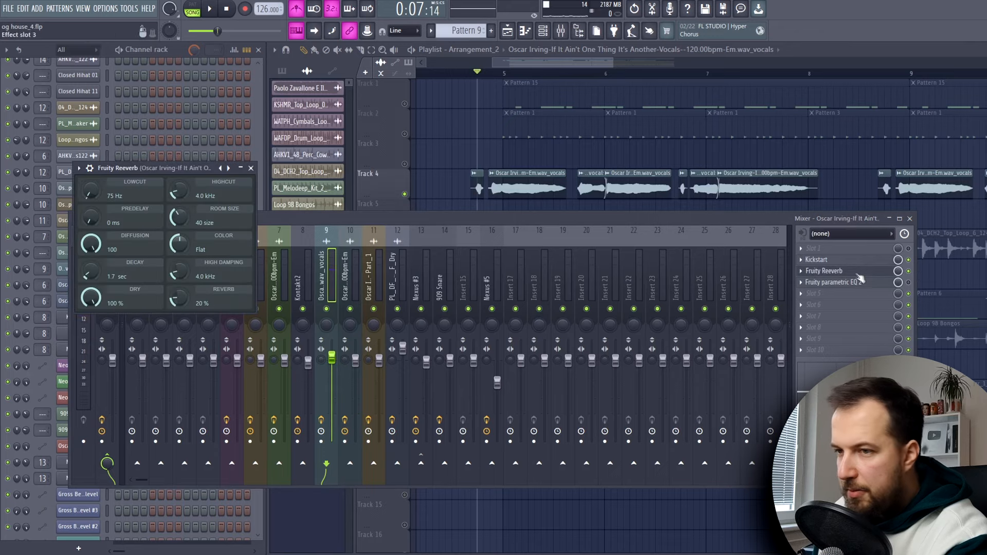
pyautogui.press('space')
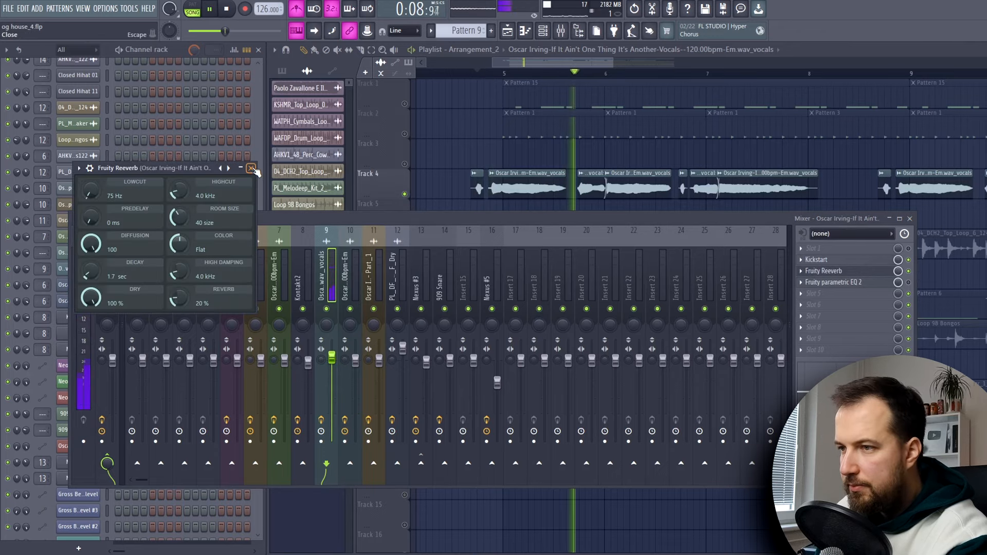
pyautogui.press('space')
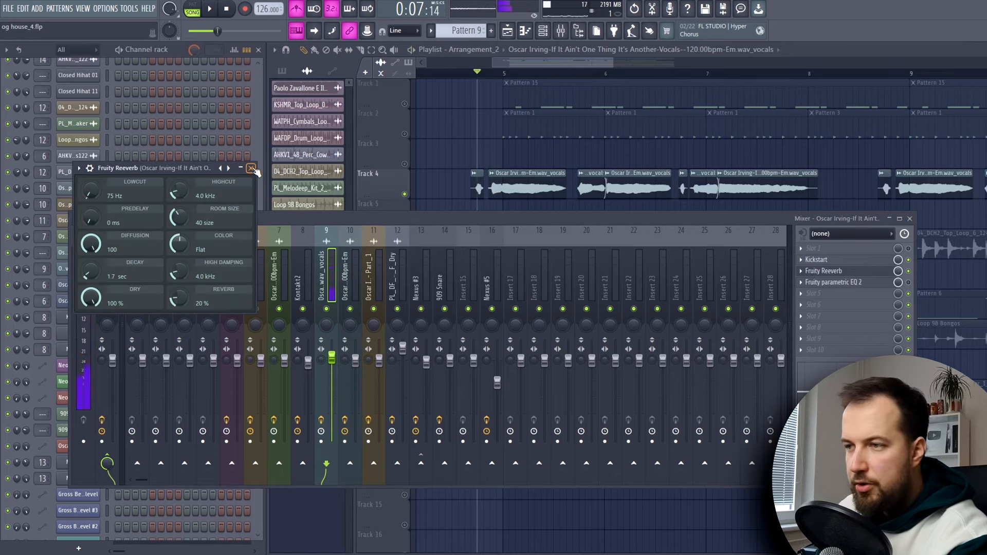
pyautogui.click(252, 168)
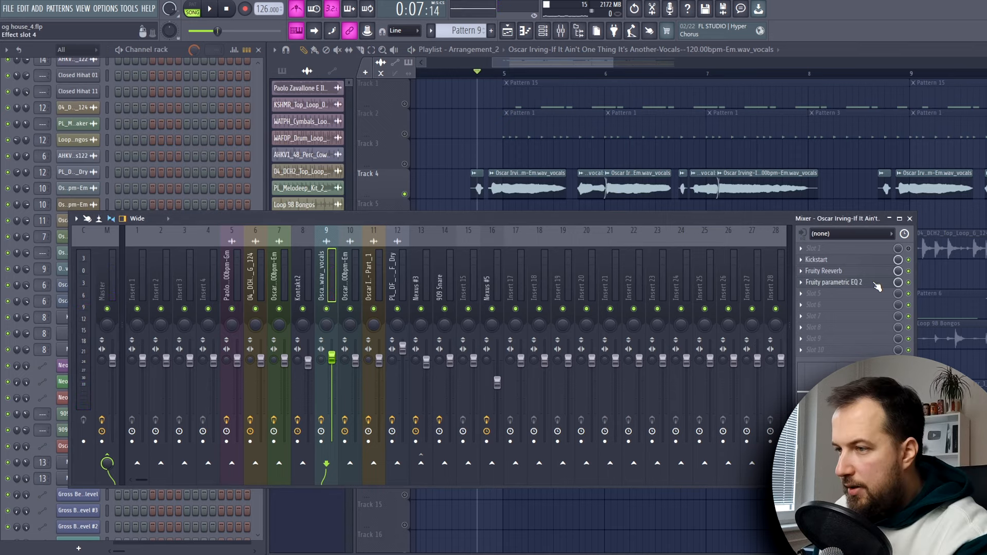
# Step: Review the Fruity parametric EQ 2 curve on the vocal insert, close the mixer and play the full arrangement with the vocals
pyautogui.click(875, 283)
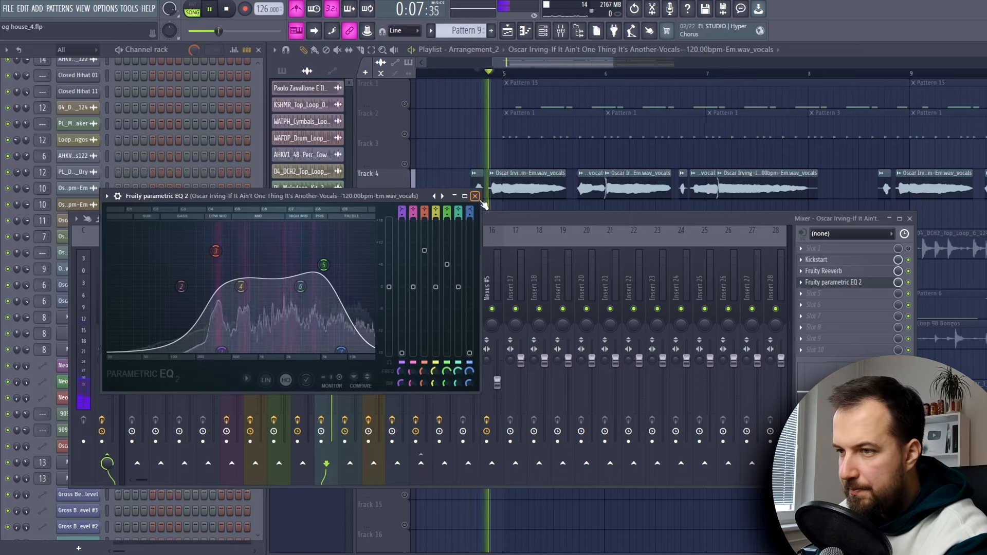
pyautogui.click(475, 196)
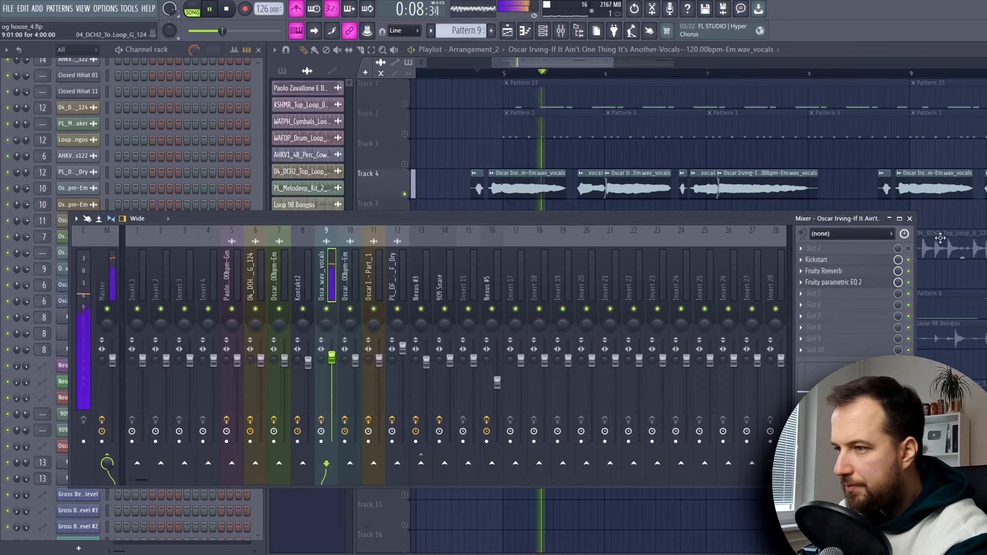
pyautogui.click(910, 219)
pyautogui.press('space')
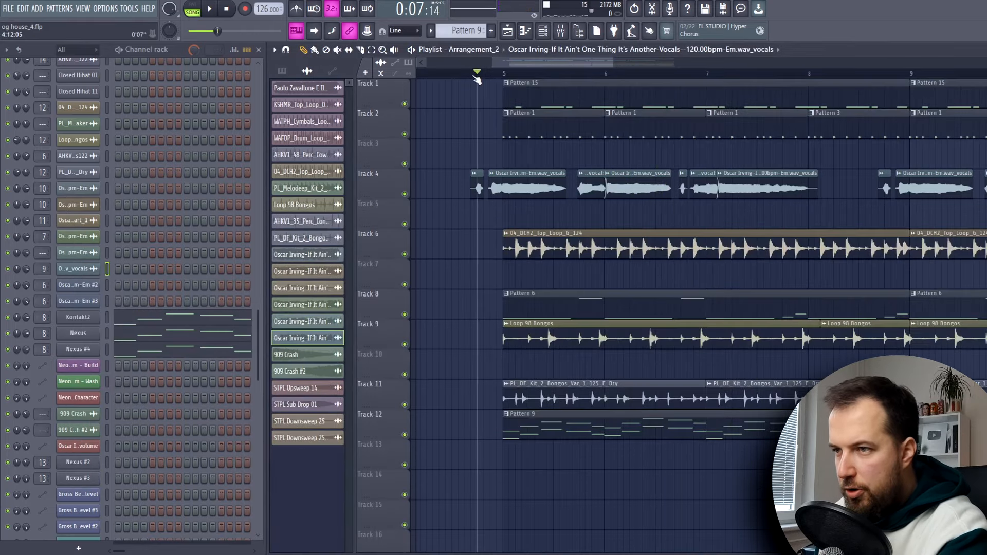
pyautogui.press('space')
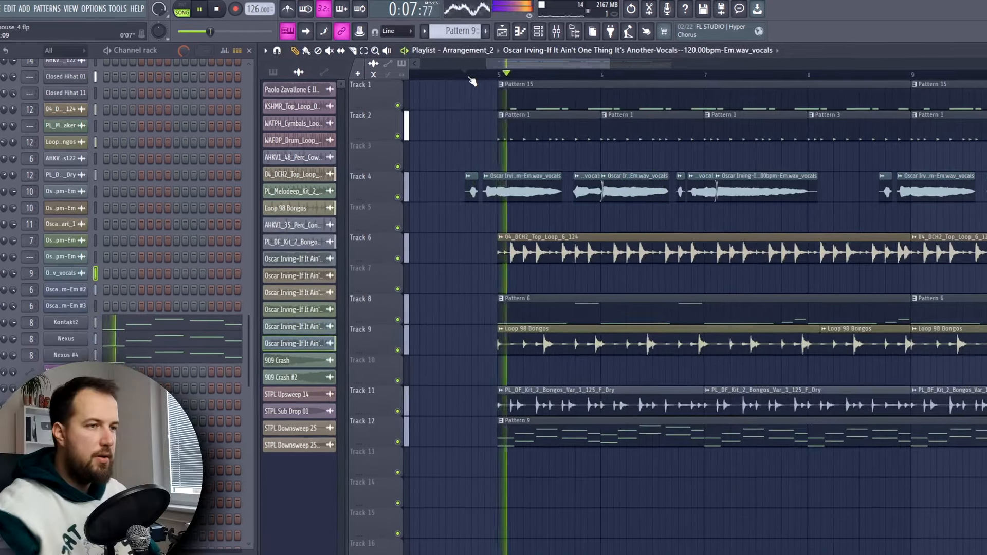
# Step: Solo the Track 7 bass with its Gross Beat automation, select Pattern 7 and play the earlier Pattern 6 bass section
pyautogui.scroll(-4, 477, 80)
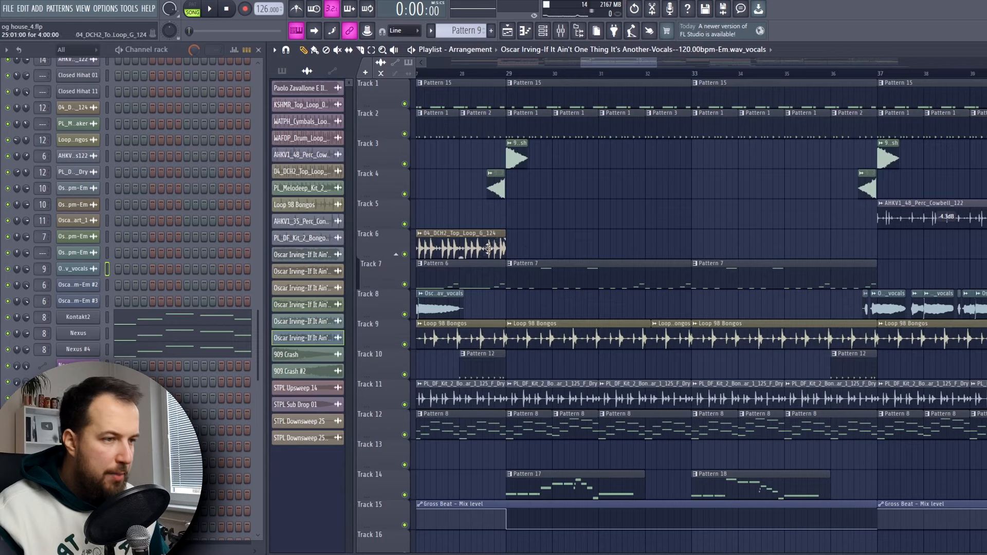
pyautogui.rightClick(404, 284)
pyautogui.click(610, 271)
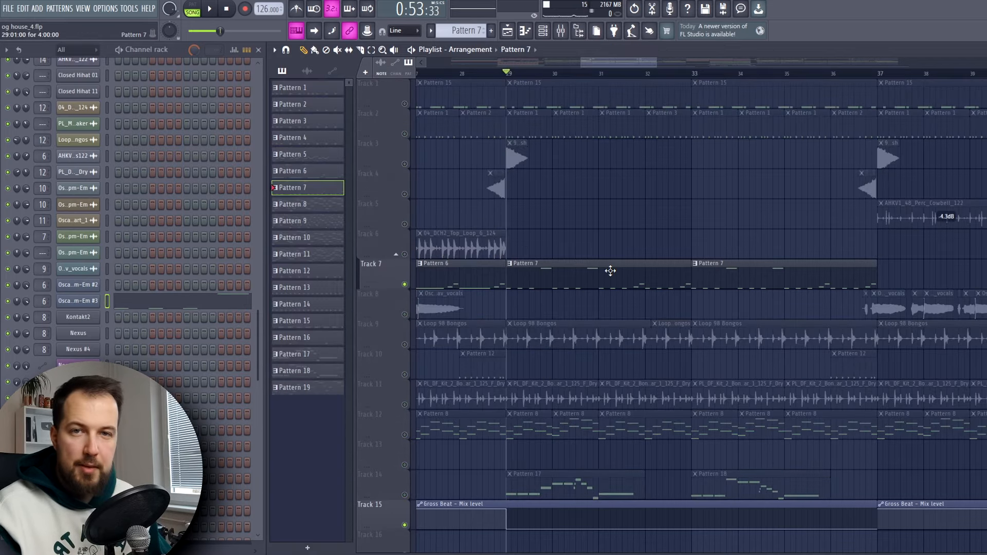
pyautogui.moveTo(619, 61); pyautogui.dragTo(566, 60)
pyautogui.click(616, 73)
pyautogui.press('space')
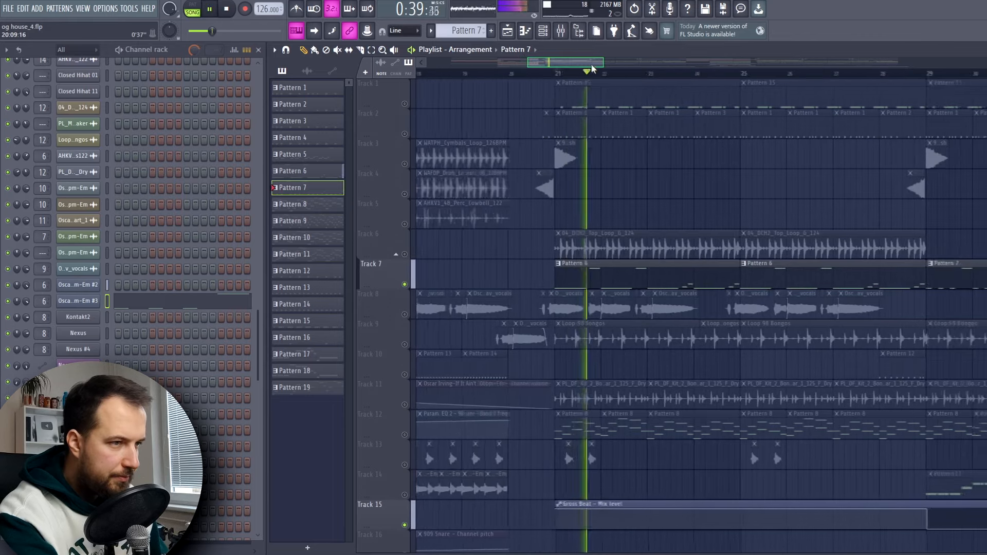
# Step: Play the soloed Pattern 7 bass variation on Track 7 from bar 29
pyautogui.hscroll(2, 624, 77)
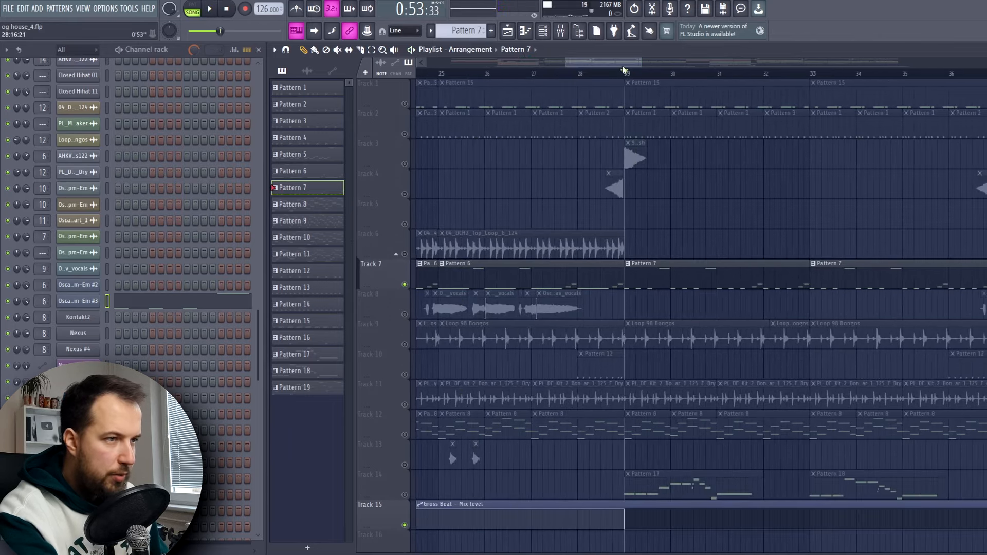
pyautogui.hscroll(1, 624, 70)
pyautogui.press('space')
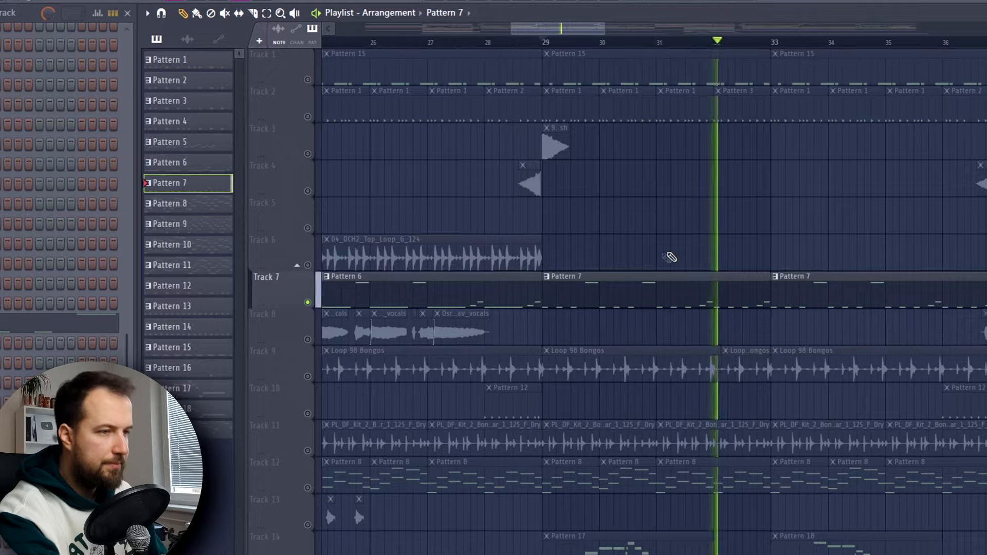
pyautogui.press('space')
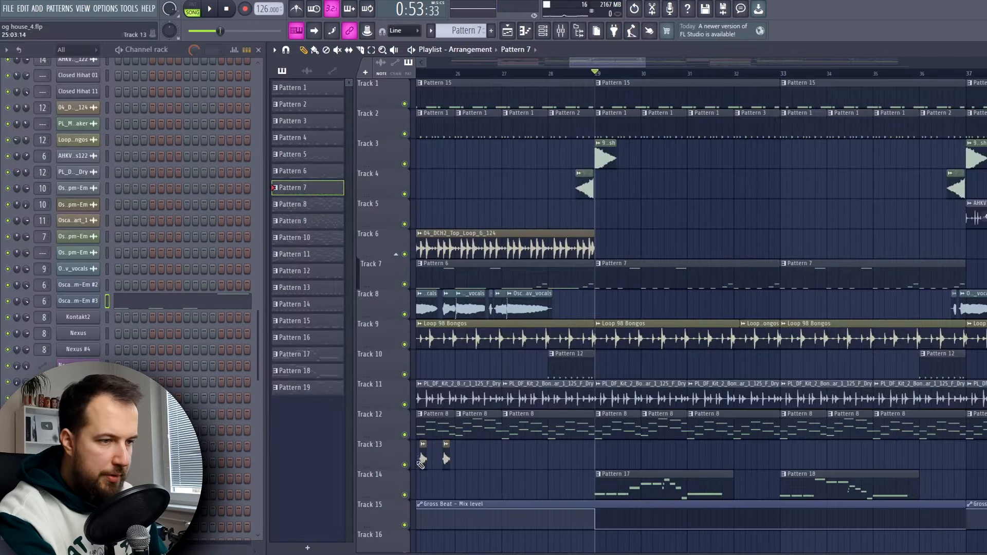
# Step: Mute the Track 14 melody and play the full arrangement from bar 29
pyautogui.click(405, 494)
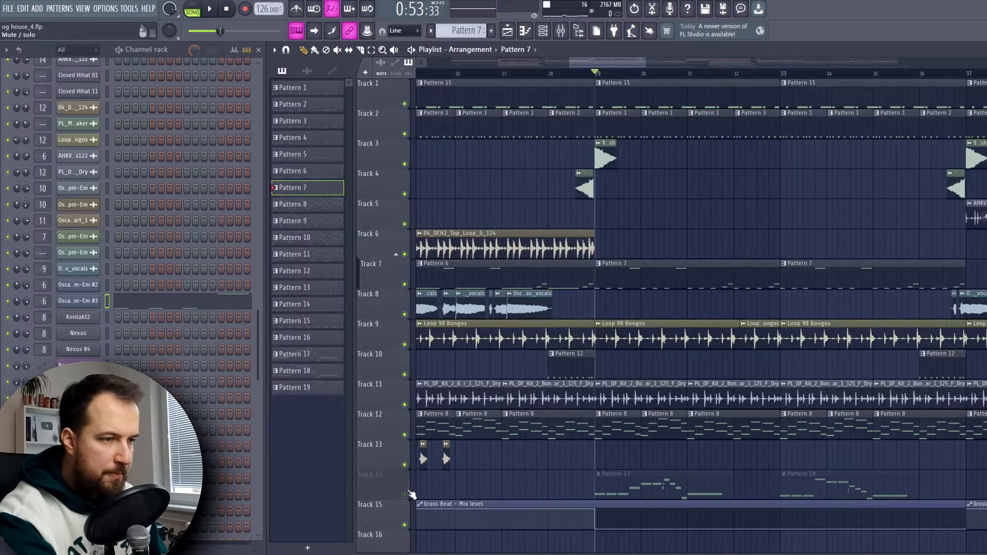
pyautogui.press('space')
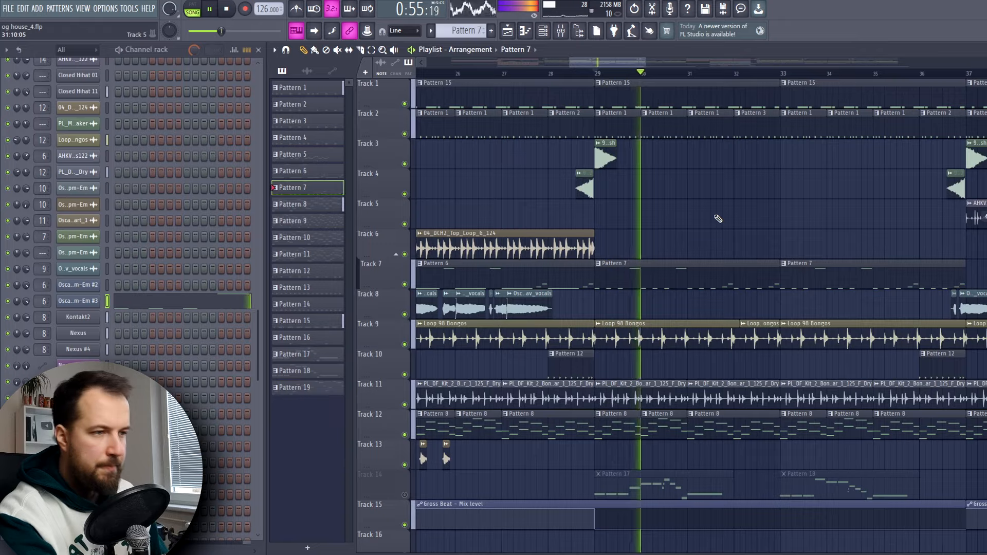
pyautogui.press('space')
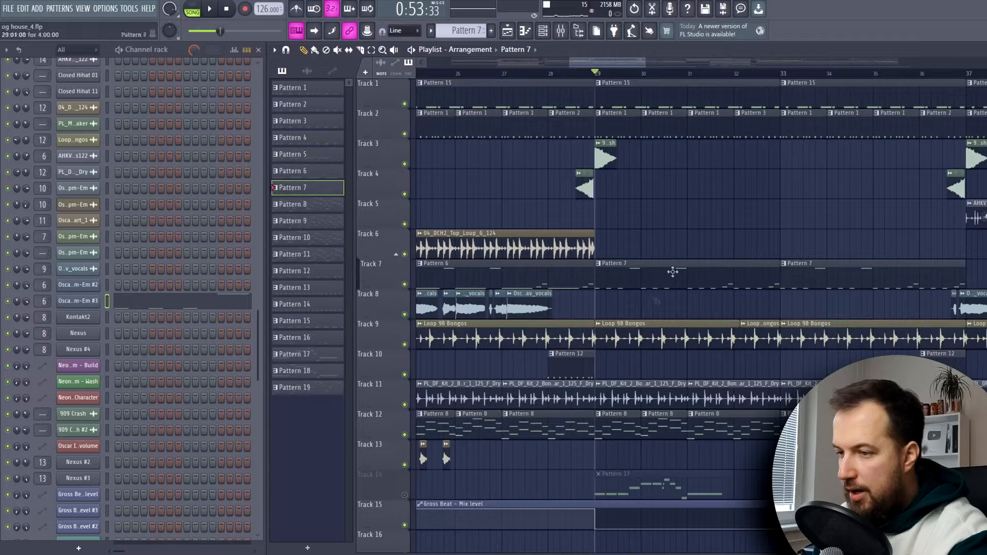
# Step: Solo Track 14, open Pattern 17 and audition its Nexus layers with the Bang Bang Guitar and Bang Bang presets
pyautogui.keyDown('ctrl'); pyautogui.click(404, 495); pyautogui.keyUp('ctrl')
pyautogui.click(664, 484)
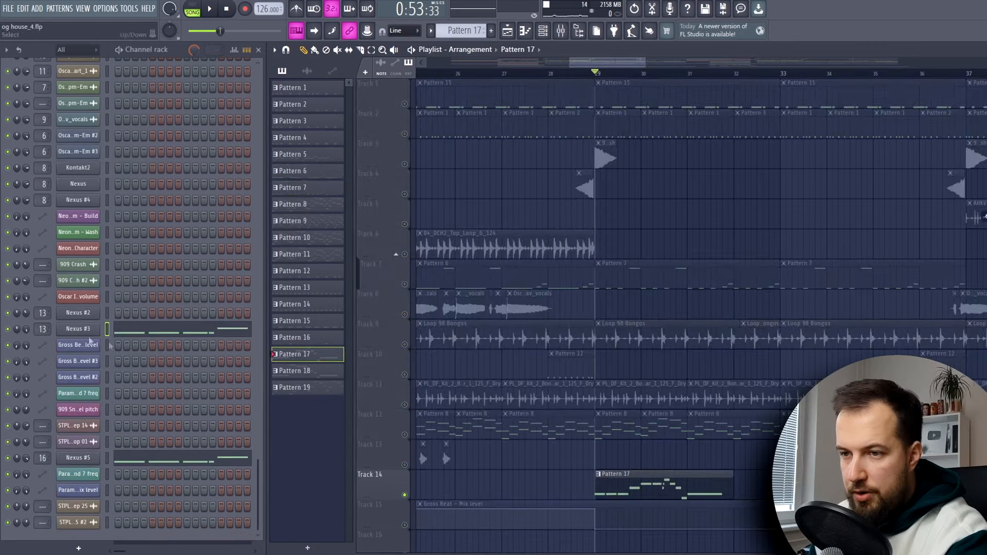
pyautogui.click(85, 332)
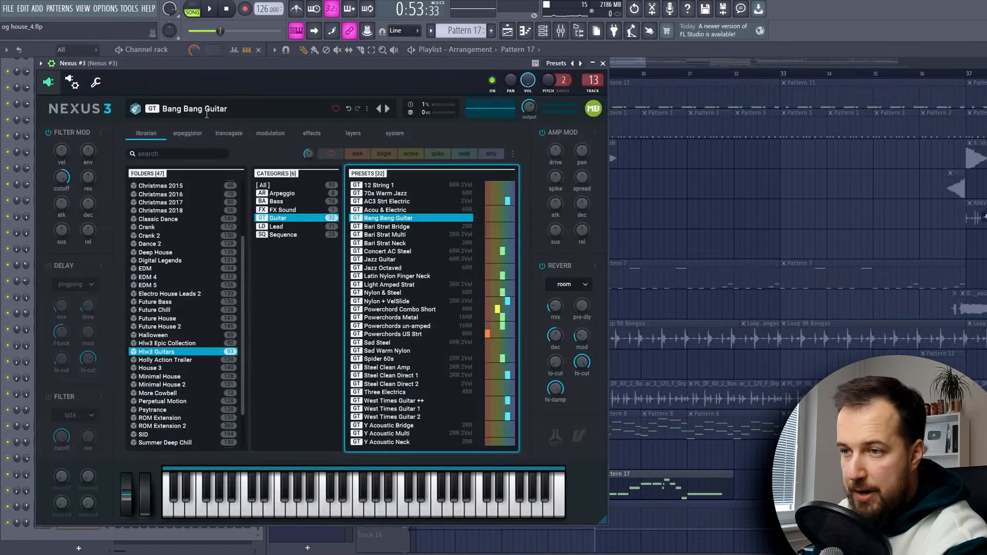
pyautogui.click(311, 507)
pyautogui.click(341, 507)
pyautogui.click(394, 507)
pyautogui.press('Escape')
pyautogui.click(81, 459)
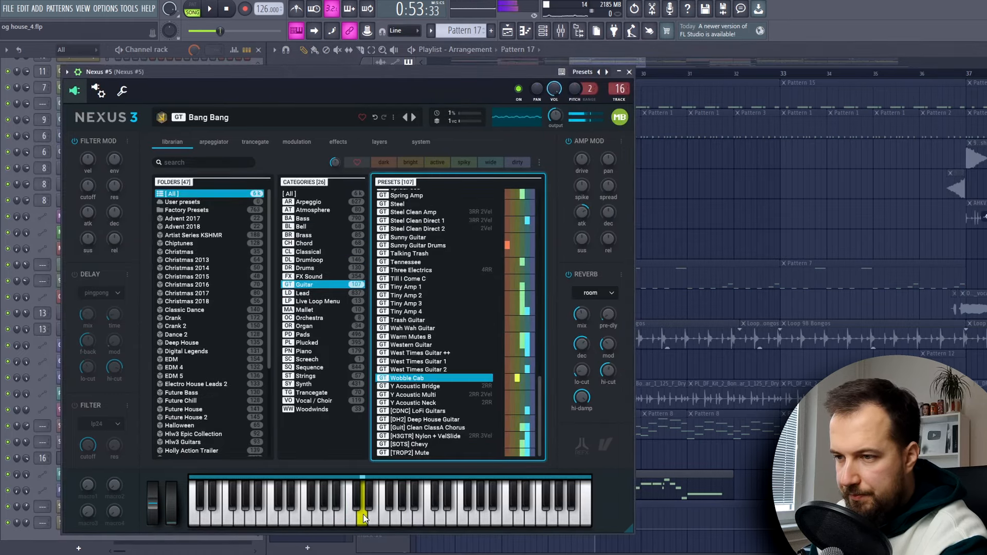
pyautogui.press('Escape')
# Step: Show Pattern 17's Nexus #3 melody in the piano roll and play it in pattern mode
pyautogui.click(561, 32)
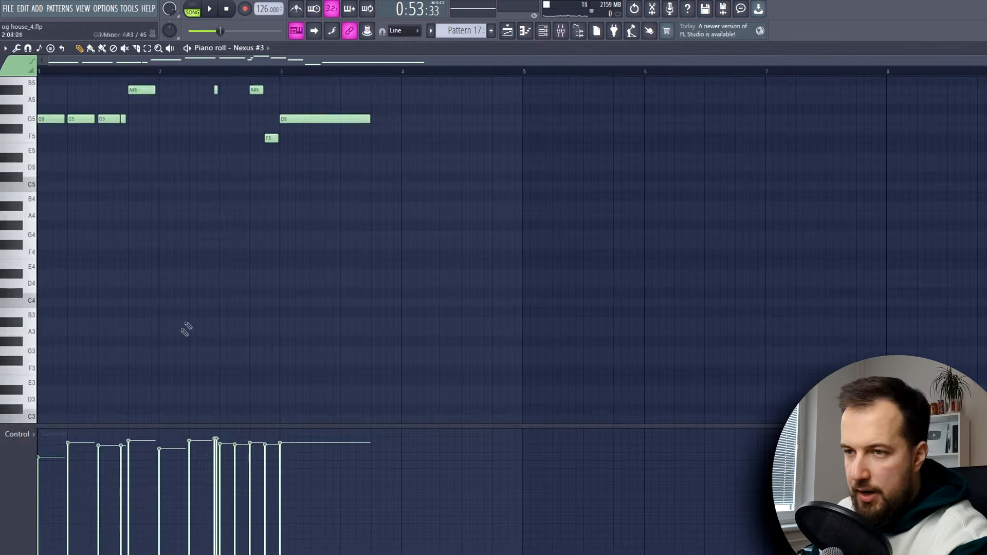
pyautogui.scroll(5, 218, 265)
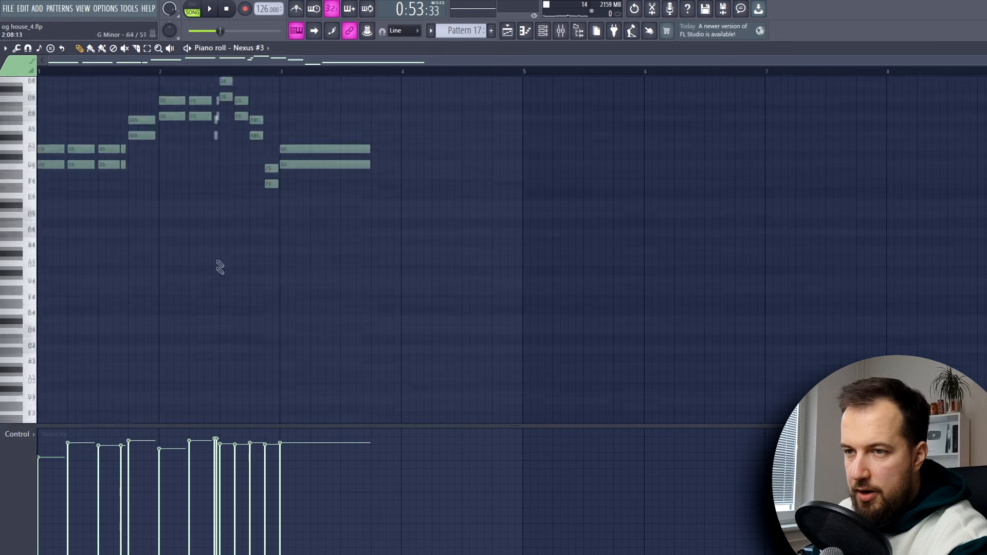
pyautogui.click(194, 8)
pyautogui.press('space')
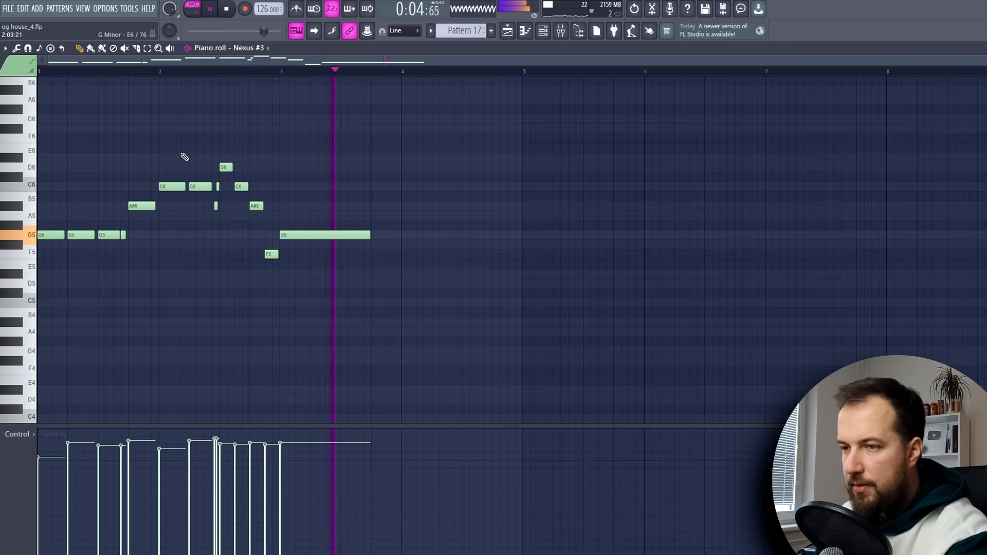
pyautogui.press('space')
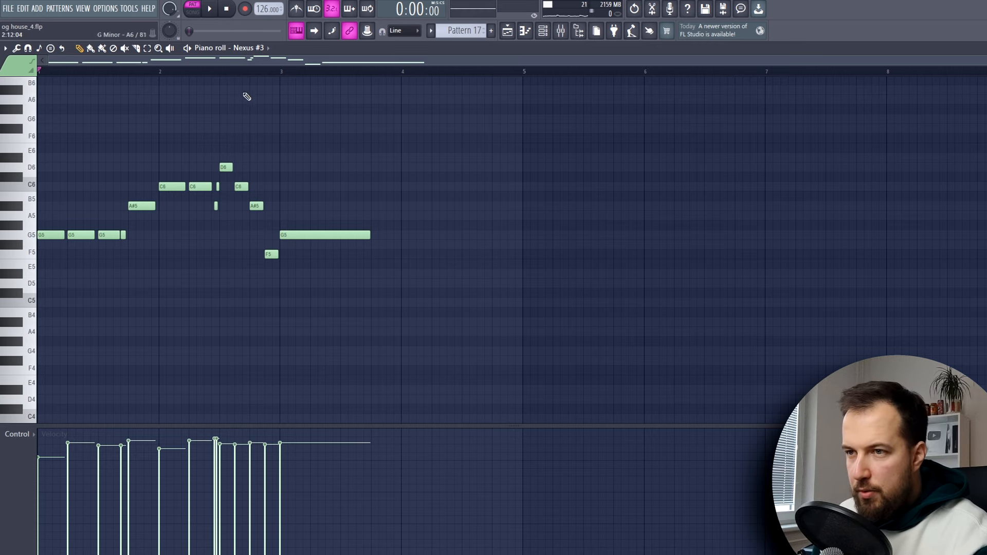
# Step: Fine-tune the length of the short A#5 note just before the D6 and replay the melody
pyautogui.scroll(5, 208, 66)
pyautogui.click(250, 71)
pyautogui.press('space')
pyautogui.press('space')
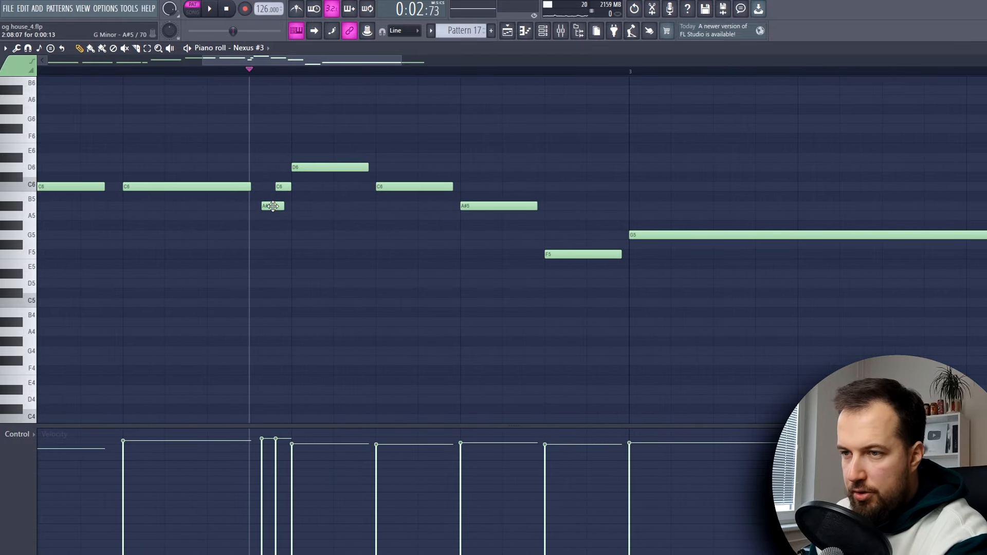
pyautogui.moveTo(266, 206)
pyautogui.mouseDown()
pyautogui.moveTo(282, 206)
pyautogui.moveTo(274, 206)
pyautogui.mouseUp()
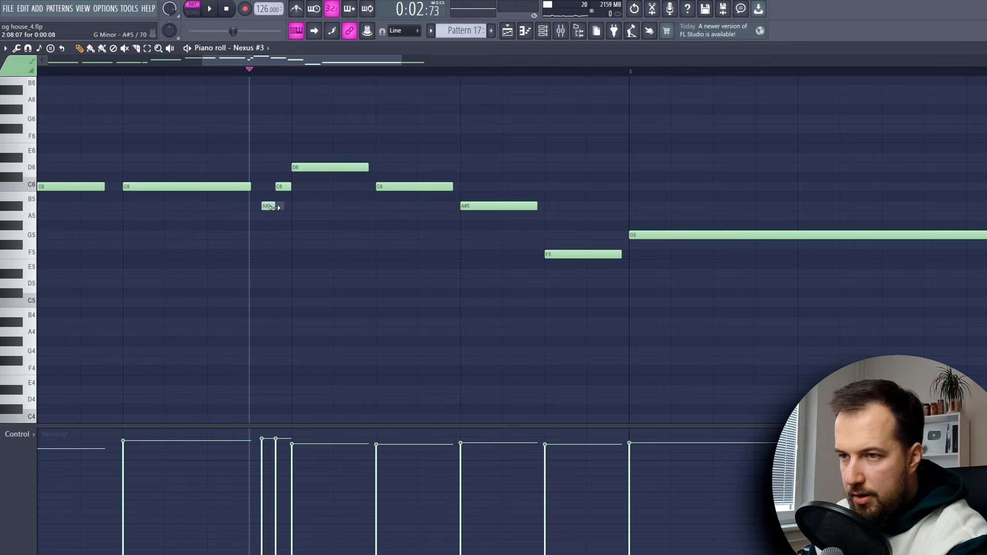
pyautogui.press('space')
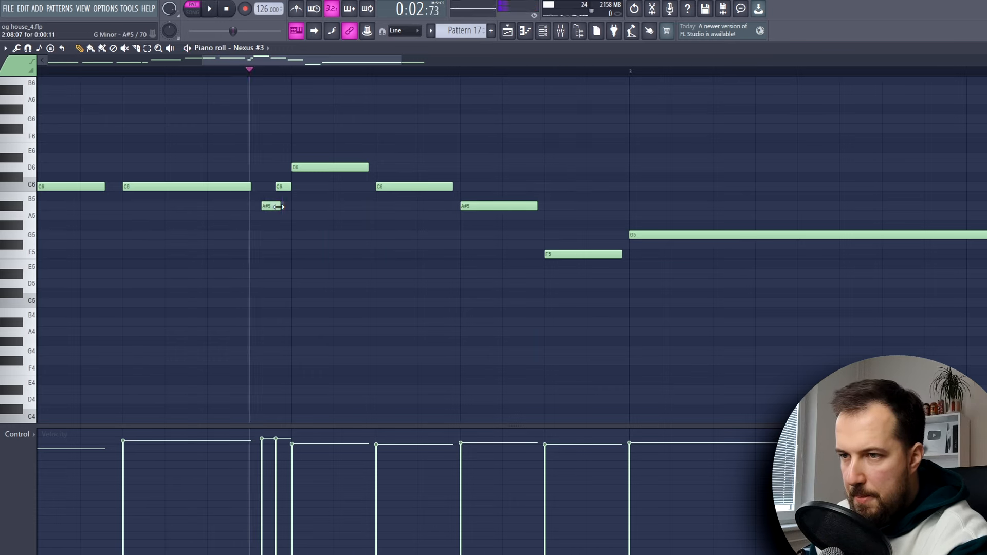
pyautogui.scroll(-3, 264, 72)
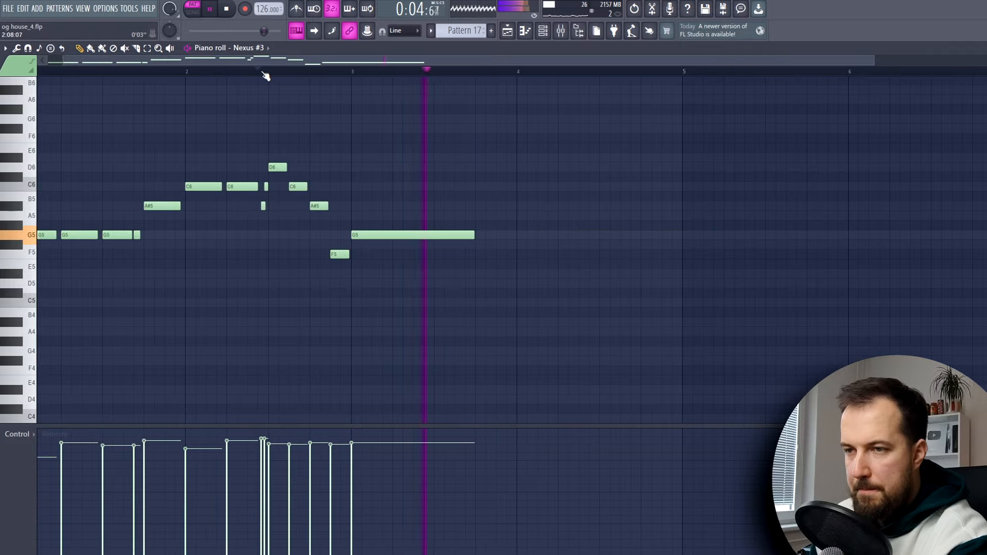
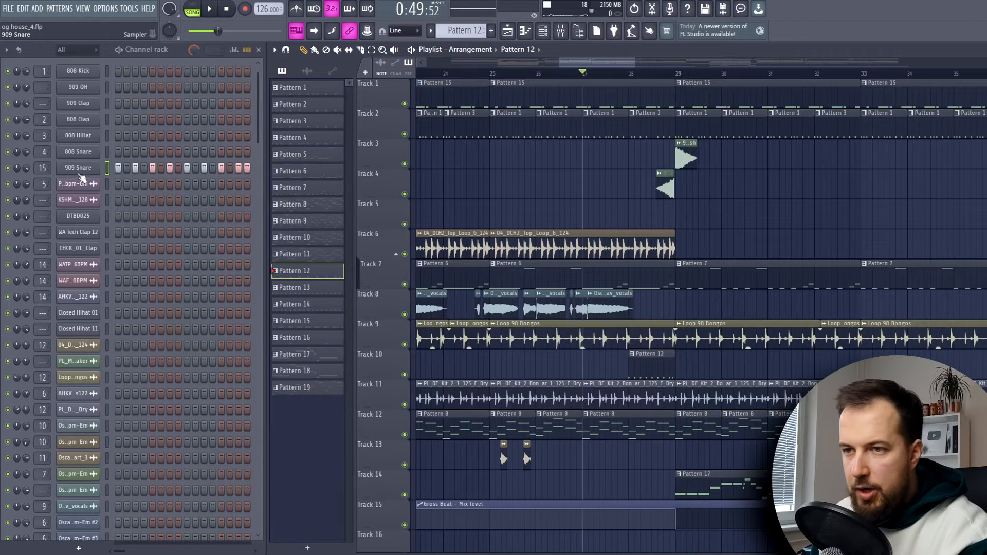
# Step: Review the 909 Snare sampler settings, then search the browser for 909 sounds and clear the search
pyautogui.click(90, 173)
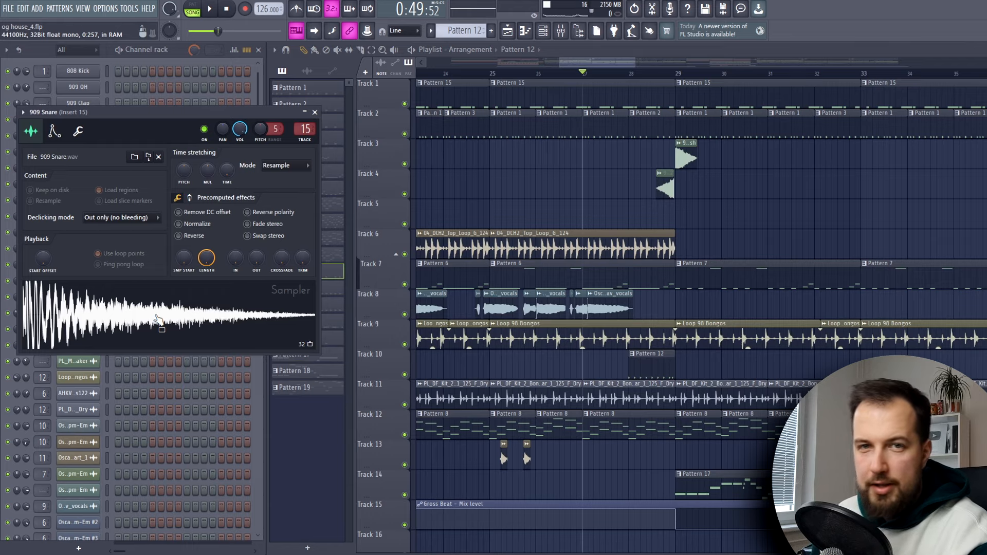
pyautogui.press('Escape')
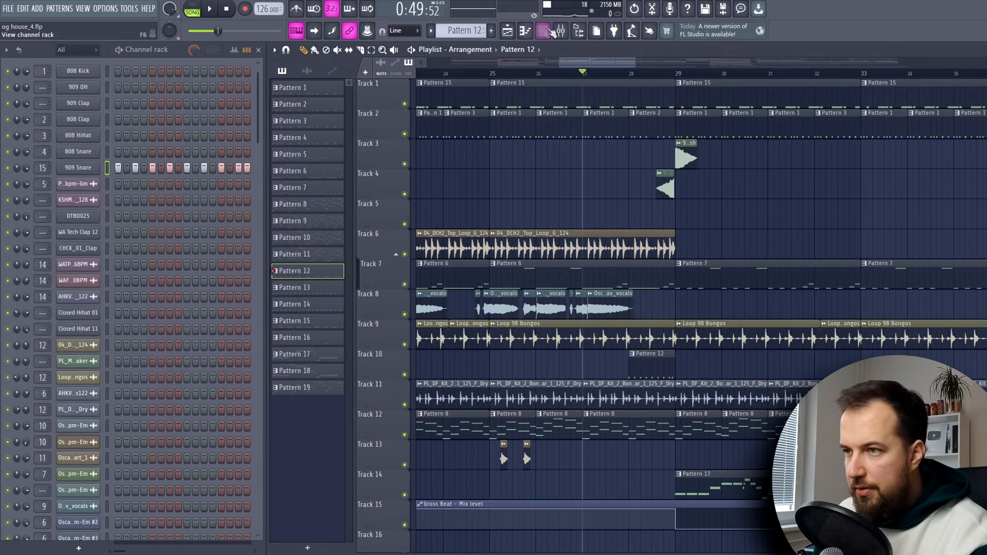
pyautogui.click(578, 31)
pyautogui.click(77, 85)
pyautogui.write('909')
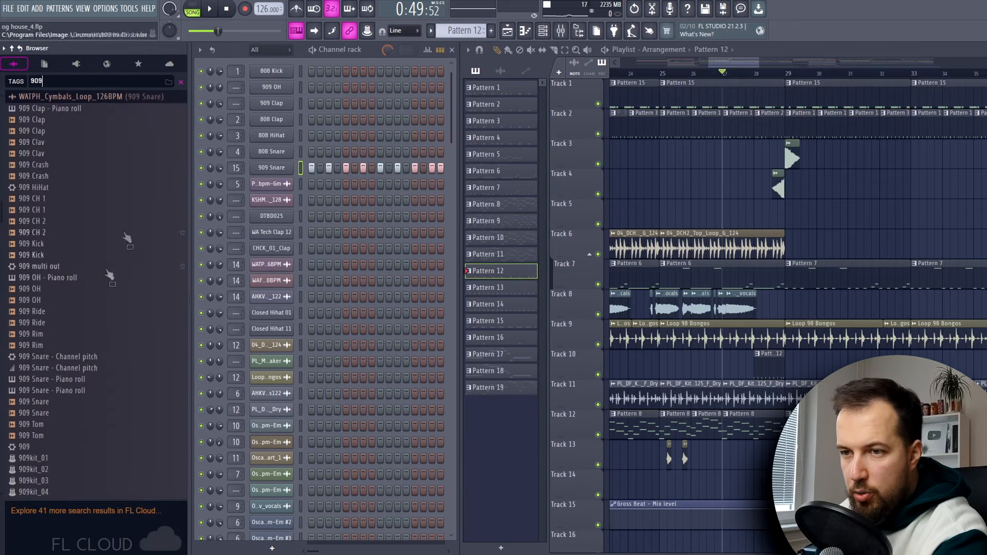
pyautogui.click(182, 82)
# Step: Examine the 909 Crash and 909 Crash #2 clips on Tracks 3 and 4 around bar 29 and play the transition
pyautogui.moveTo(722, 62); pyautogui.dragTo(726, 64)
pyautogui.press('l')
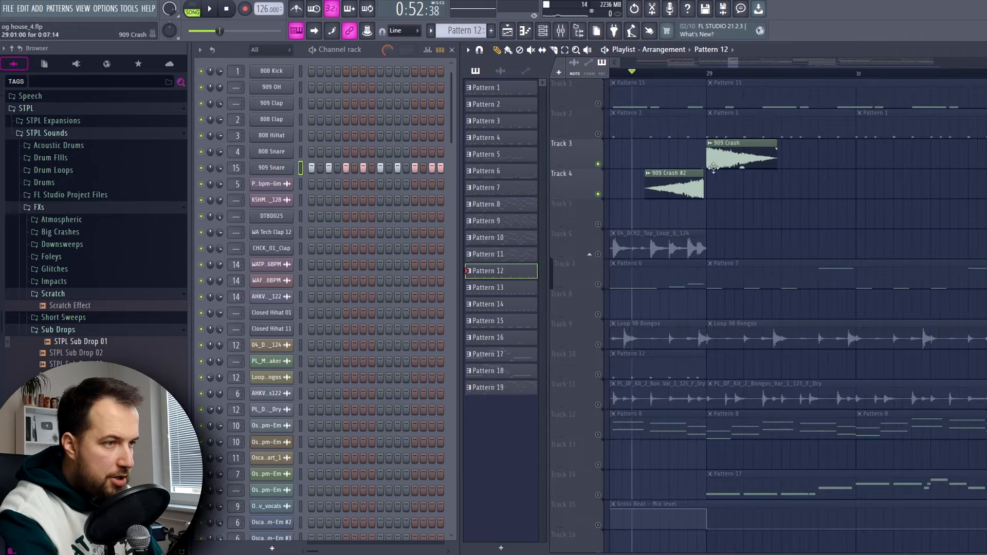
pyautogui.press('space')
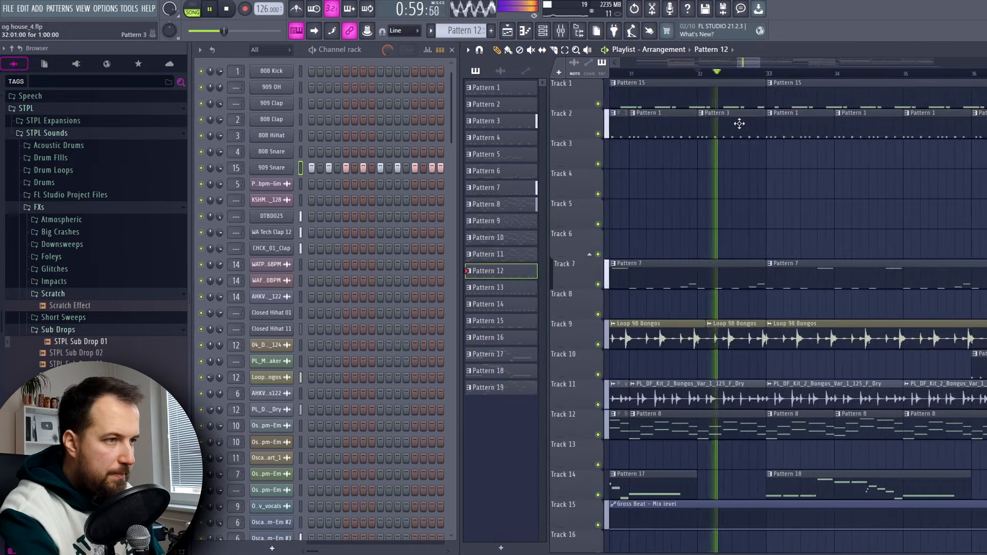
# Step: Select Pattern 4 and play its kick, clap and hi-hat steps alone in pattern mode
pyautogui.click(735, 121)
pyautogui.press('space')
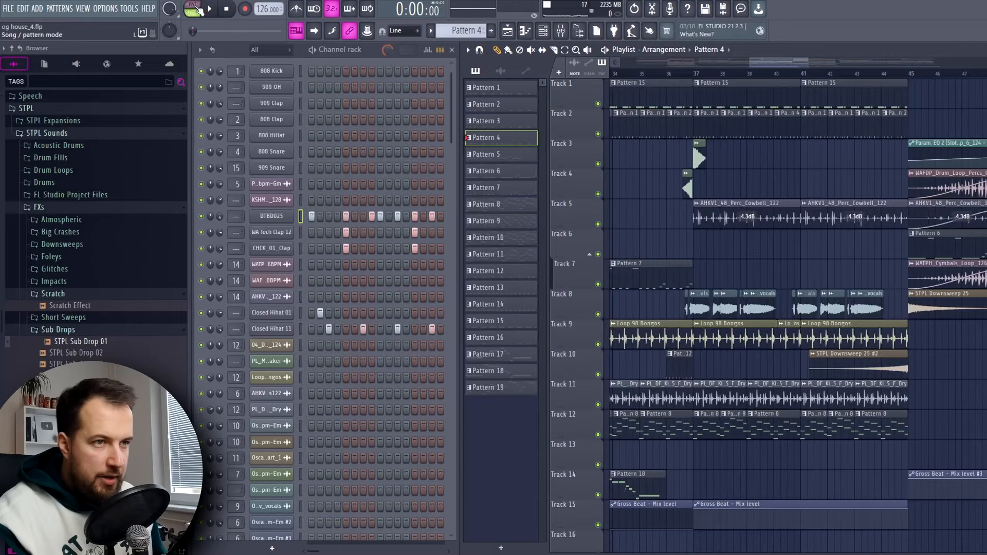
pyautogui.press('space')
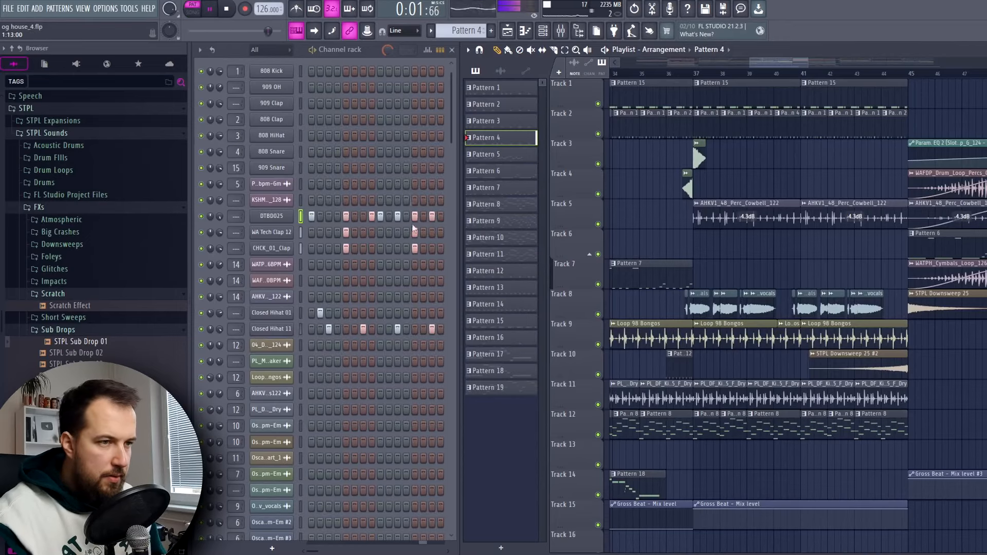
pyautogui.press('space')
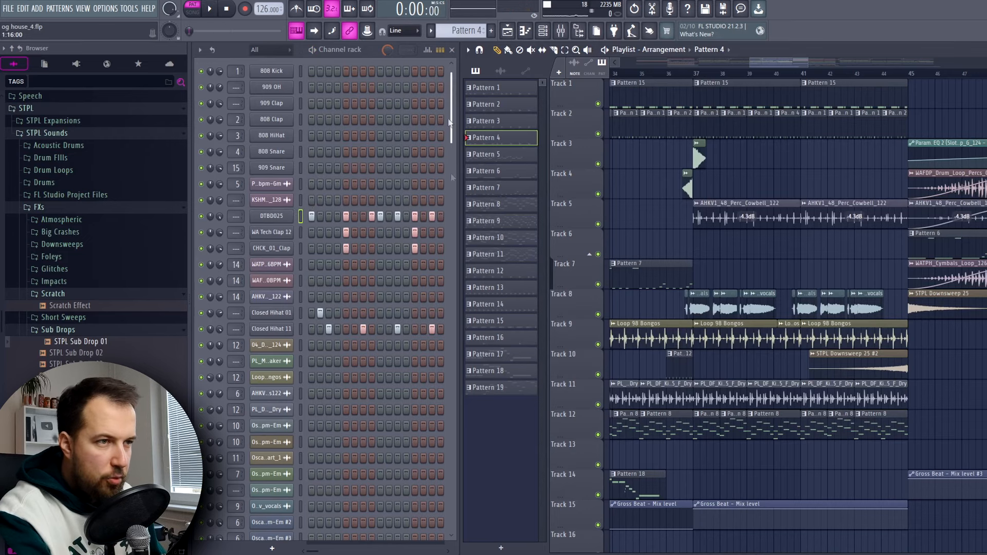
pyautogui.click(431, 50)
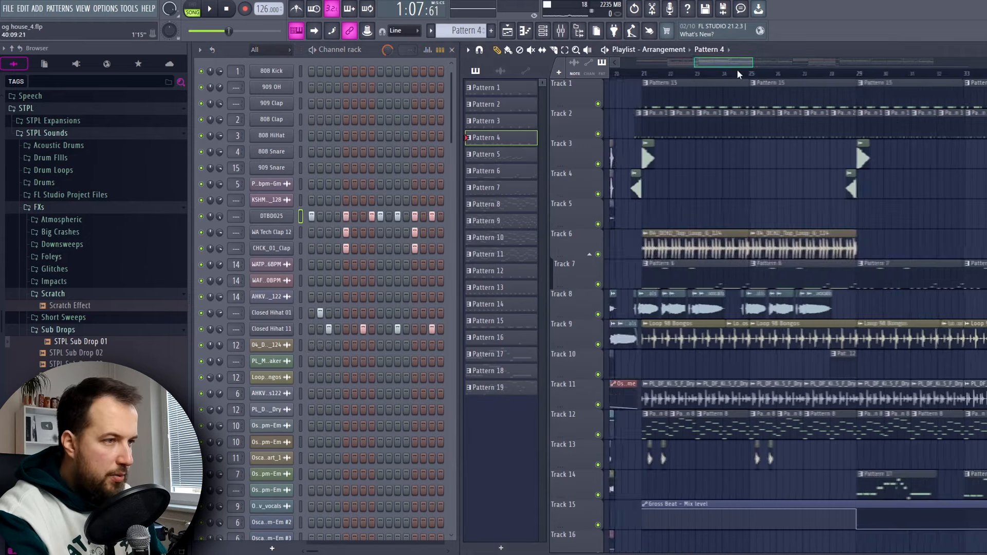
# Step: Play the arrangement from just before bar 37 through the section with the cowbell loop and vocals
pyautogui.hscroll(-3, 738, 69)
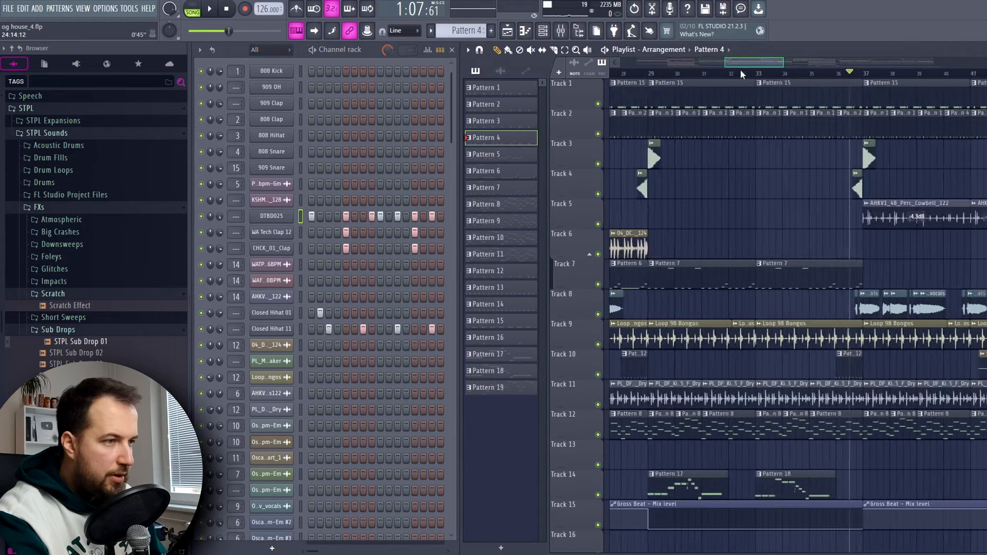
pyautogui.scroll(2, 742, 74)
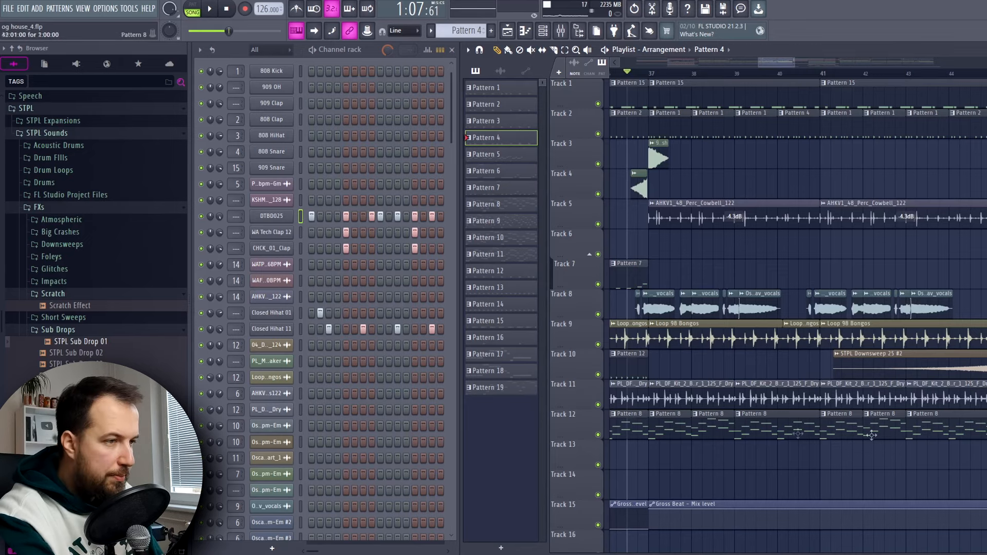
pyautogui.press('space')
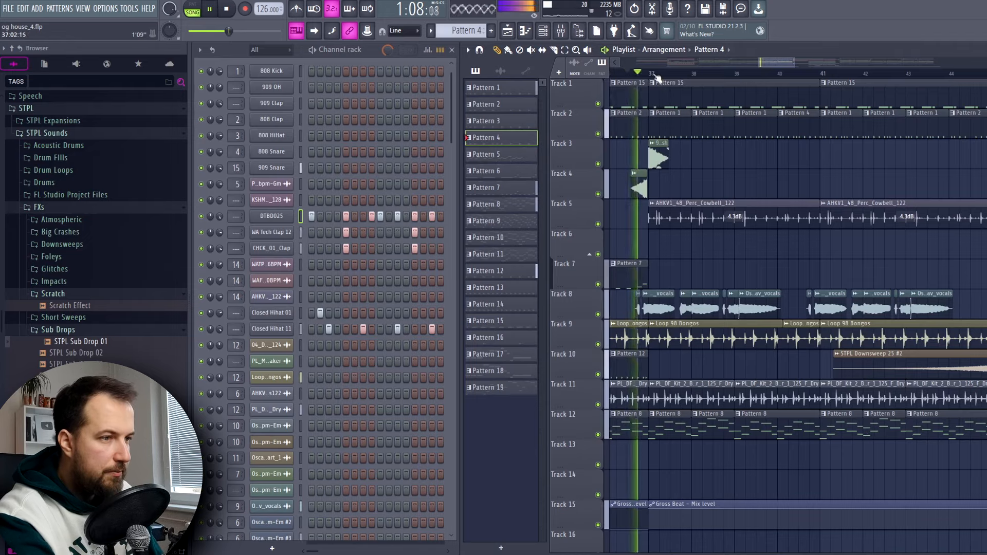
pyautogui.scroll(-3, 655, 73)
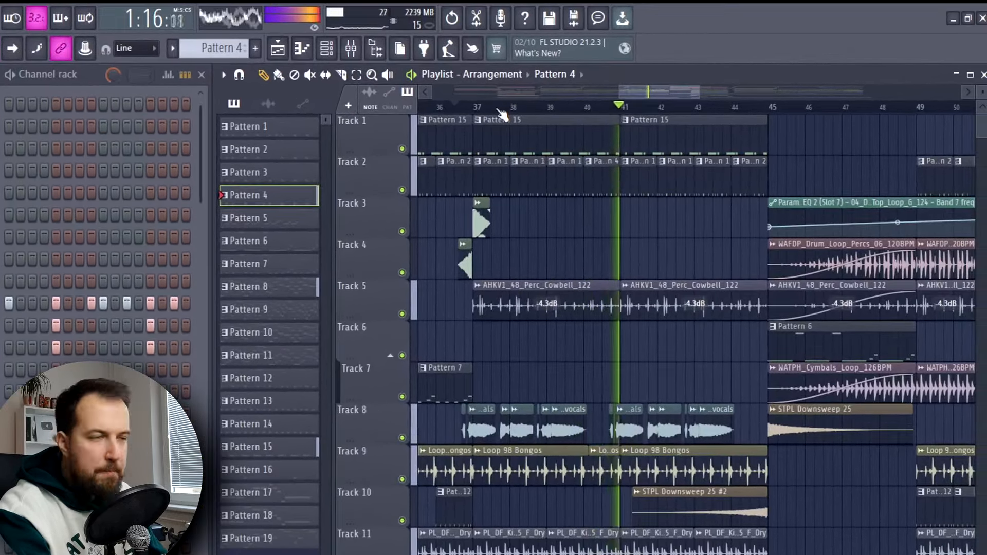
pyautogui.press('space')
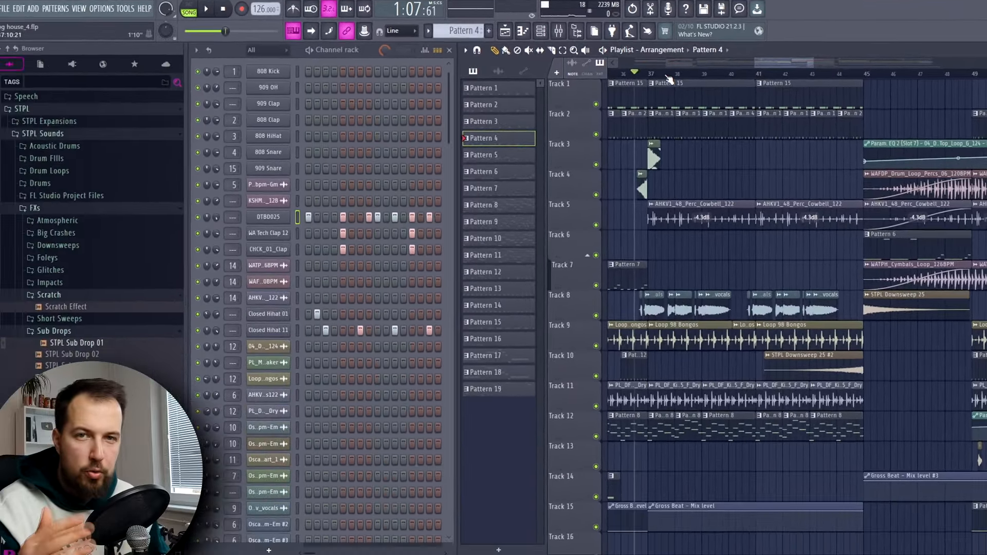
# Step: Review the sampler settings of the AHKV1_48_Perc_Cowbell_122 audio clip on Track 5
pyautogui.doubleClick(612, 247)
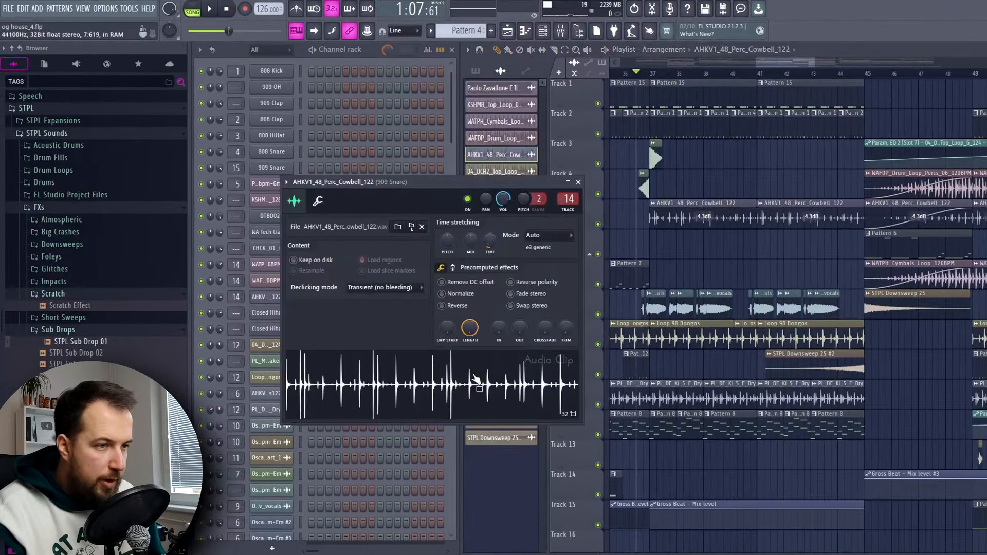
pyautogui.click(579, 183)
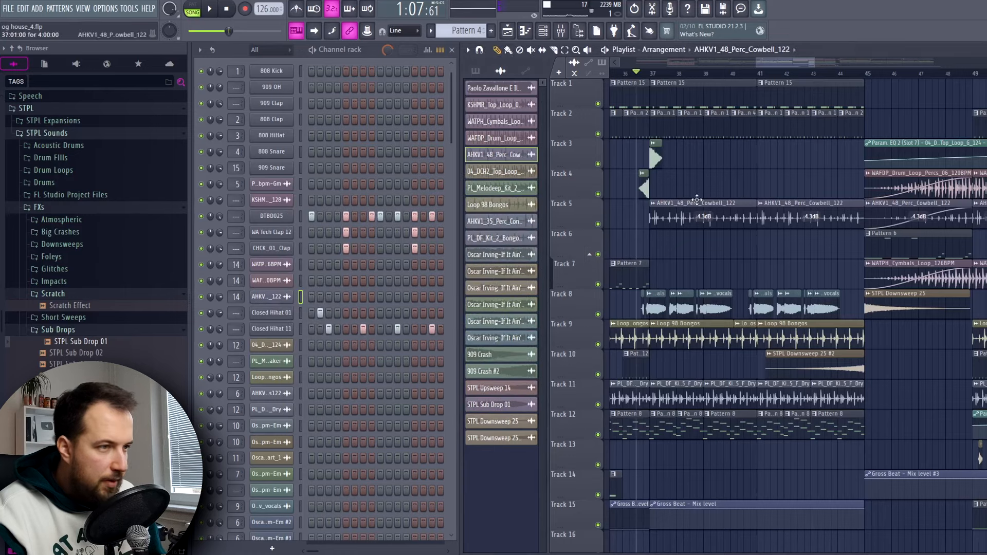
pyautogui.click(228, 9)
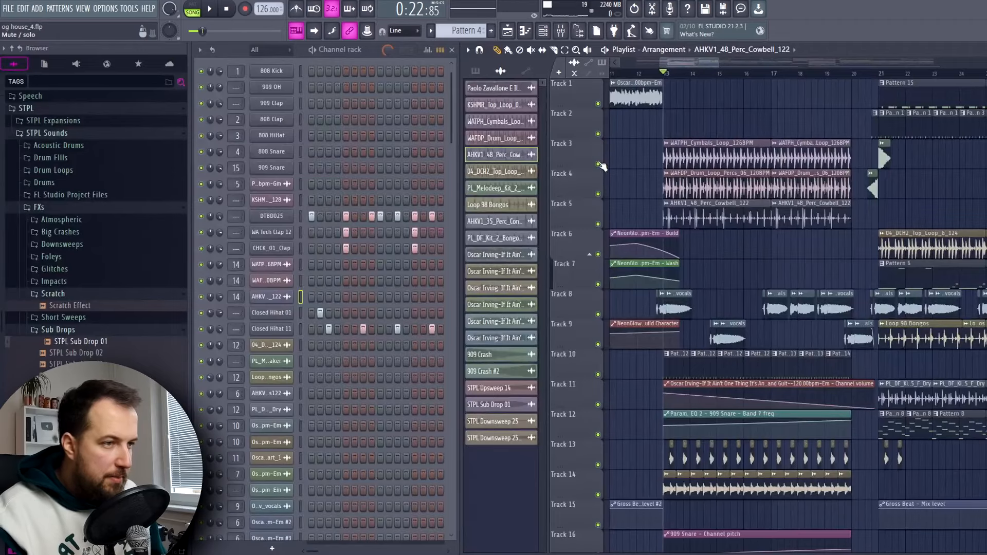
# Step: Play the cymbal, percussion and cowbell loops on Tracks 3, 4 and 5 from bar 13, soloed in turn and together
pyautogui.rightClick(598, 164)
pyautogui.click(598, 195)
pyautogui.click(598, 224)
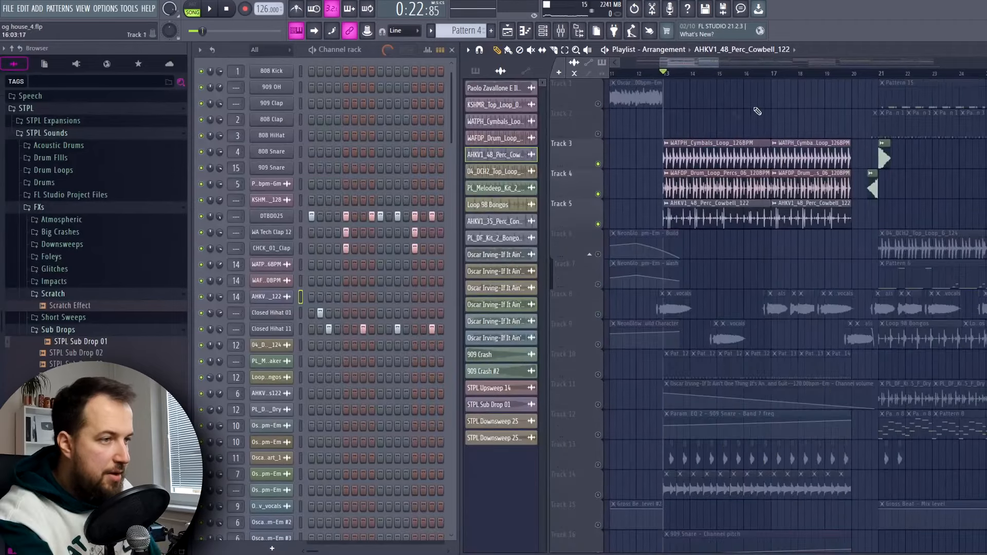
pyautogui.rightClick(599, 164)
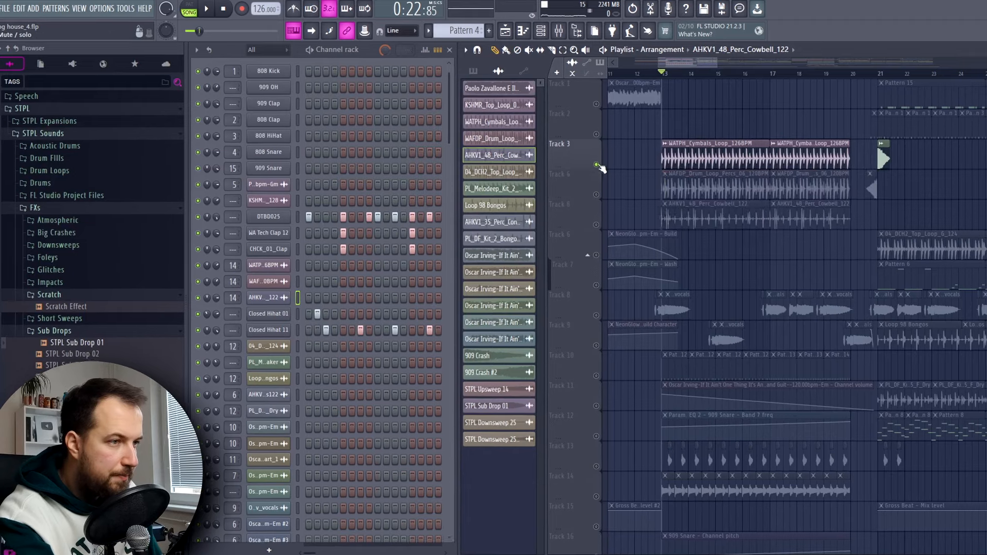
pyautogui.press('space')
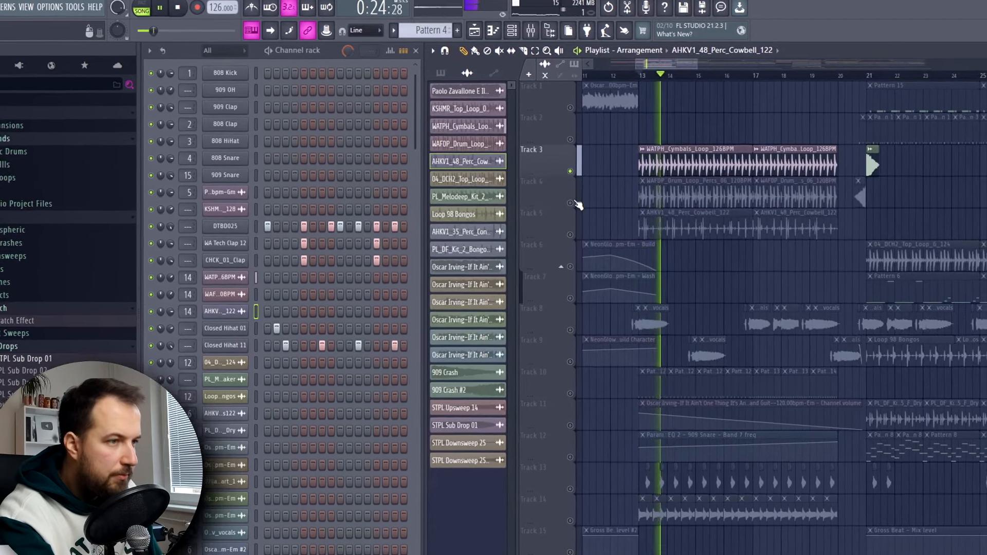
pyautogui.rightClick(576, 204)
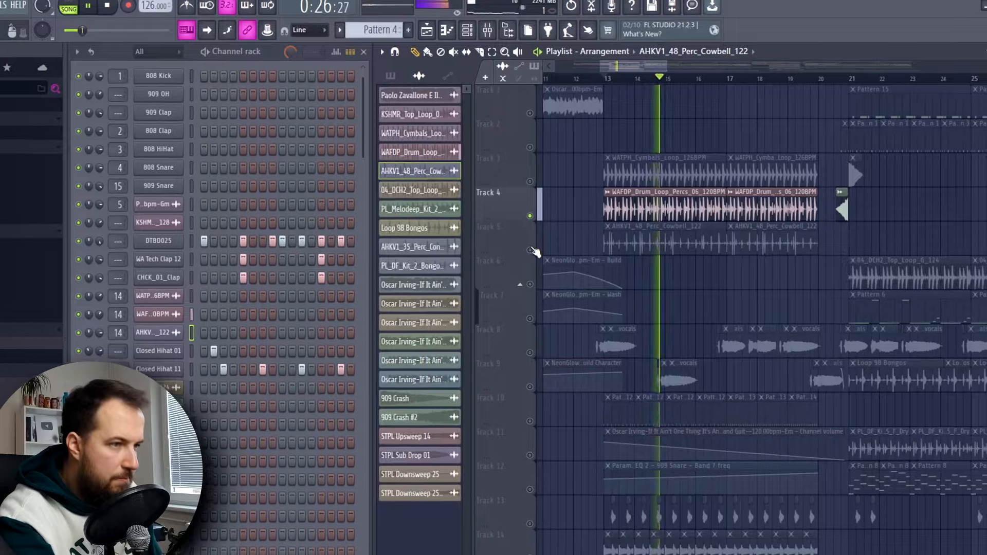
pyautogui.click(531, 250)
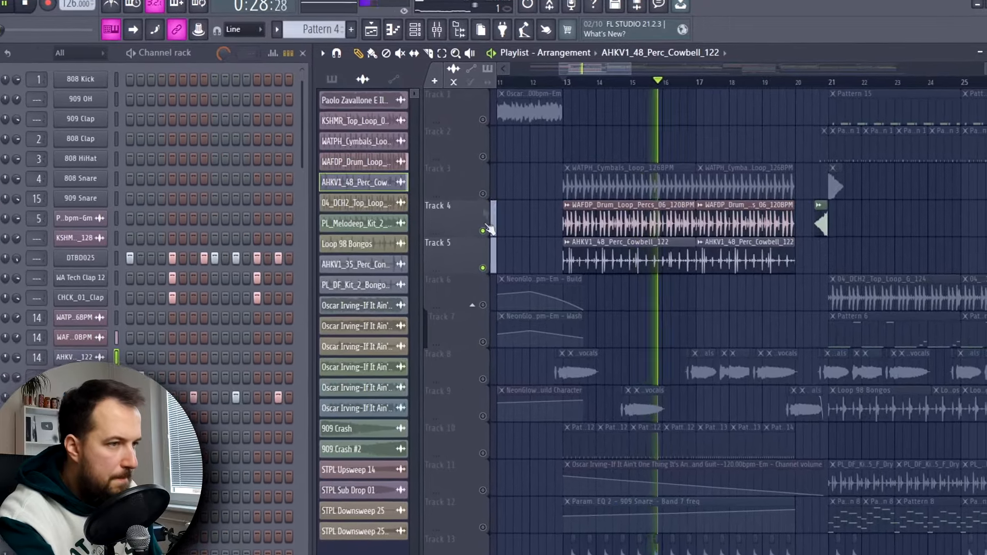
pyautogui.click(483, 194)
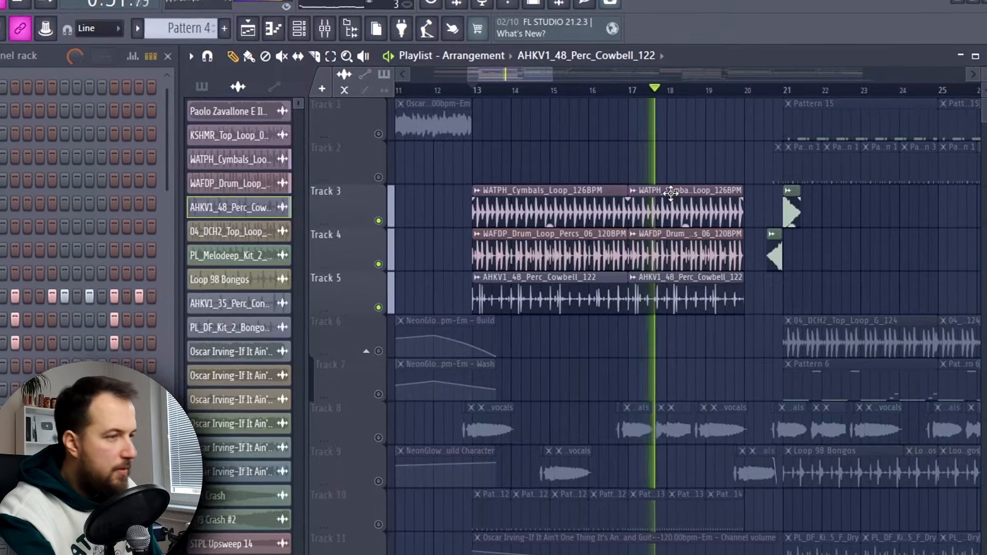
pyautogui.press('space')
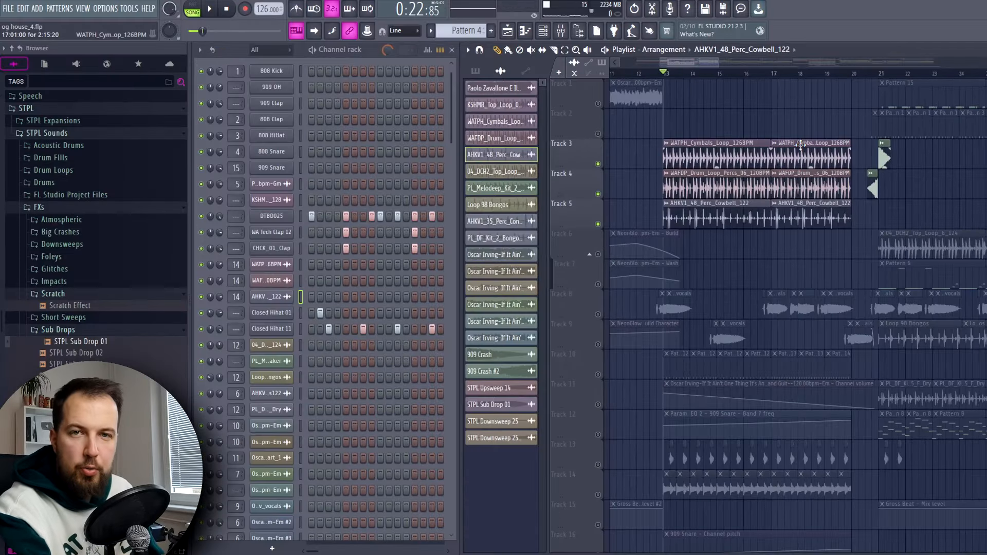
# Step: Play the Track 3 to 5 percussion loops together with the vocals on Tracks 8 and 9 from bar 13
pyautogui.scroll(-2, 801, 145)
pyautogui.click(662, 76)
pyautogui.press('space')
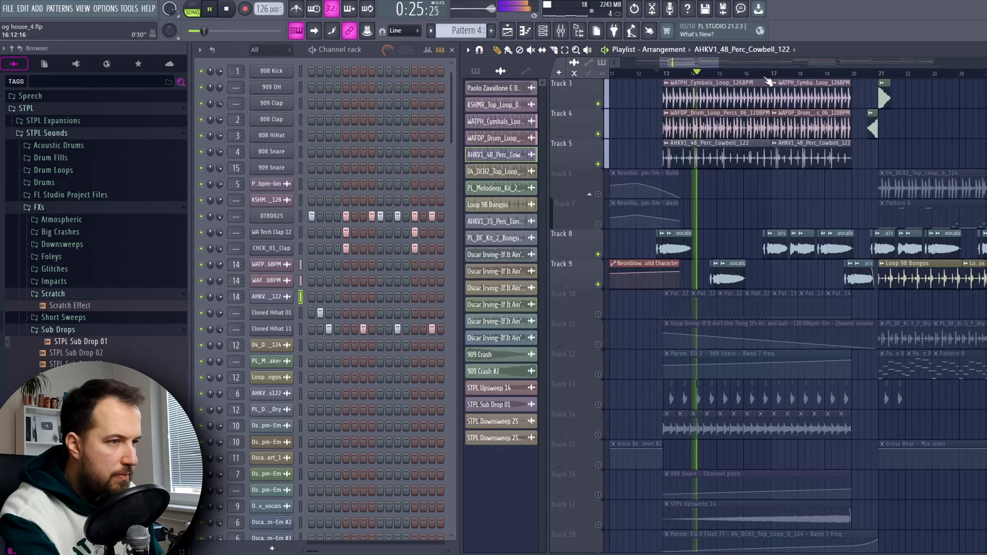
pyautogui.scroll(1, 768, 81)
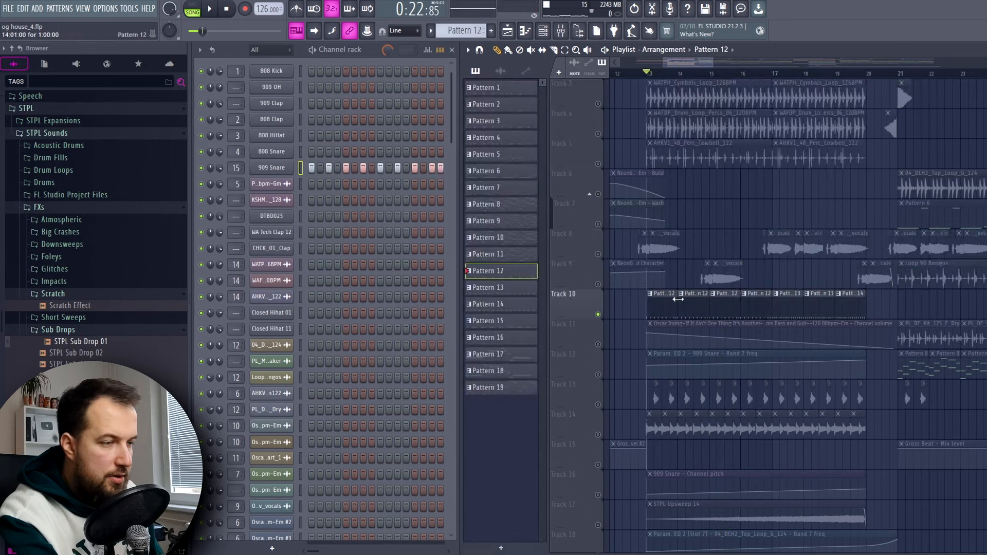
# Step: Play the soloed 909 Snare roll on Track 10 and inspect the snare channel's pitch control options
pyautogui.press('space')
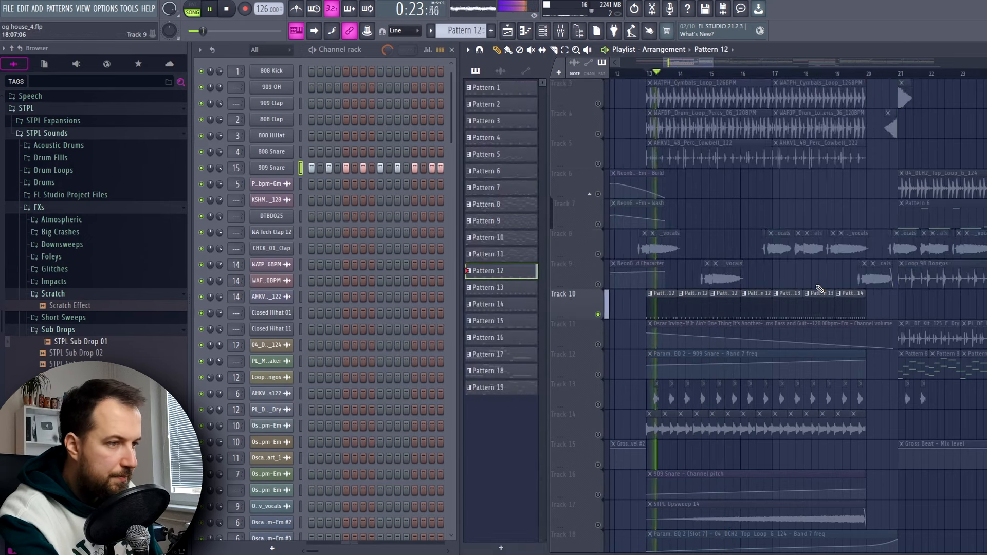
pyautogui.press('space')
pyautogui.click(598, 375)
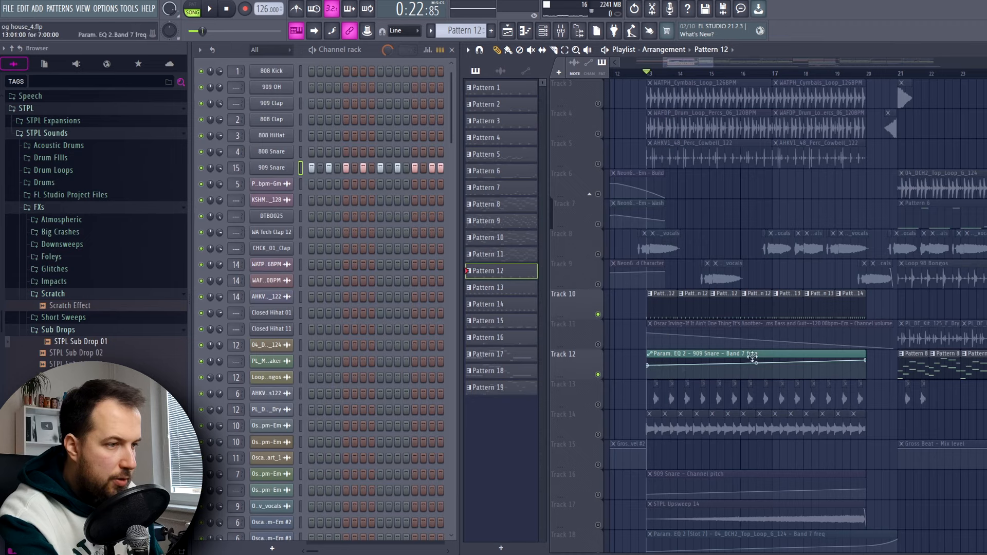
pyautogui.click(278, 169)
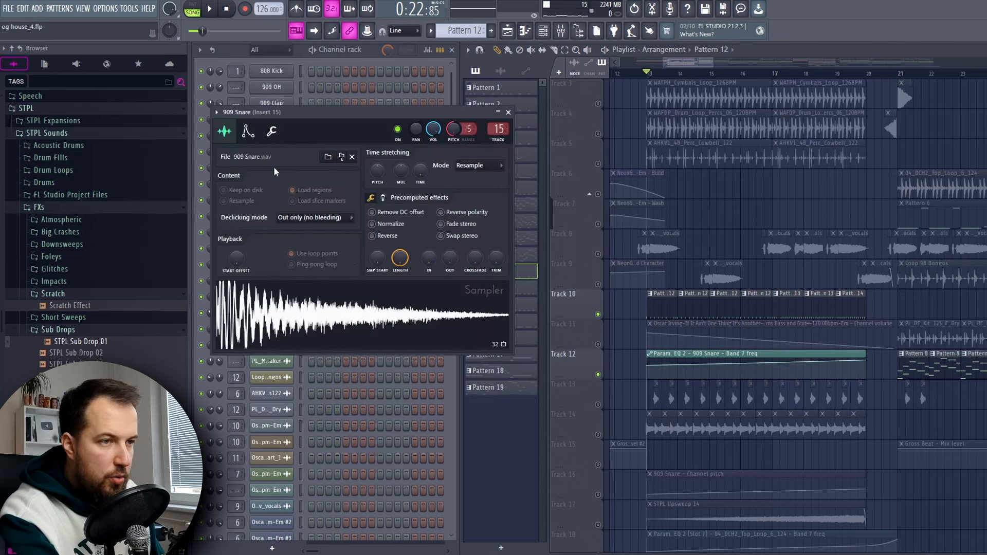
pyautogui.rightClick(452, 131)
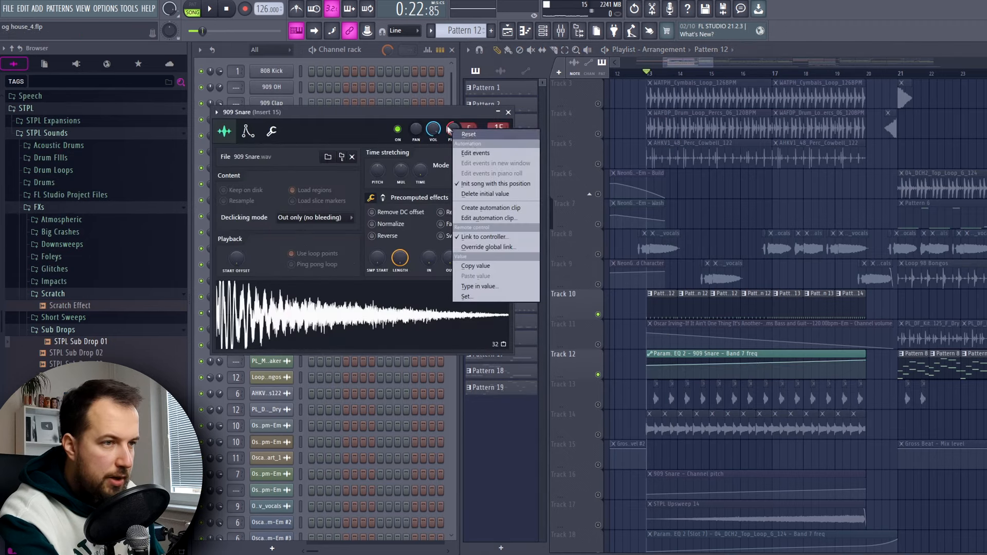
pyautogui.click(508, 113)
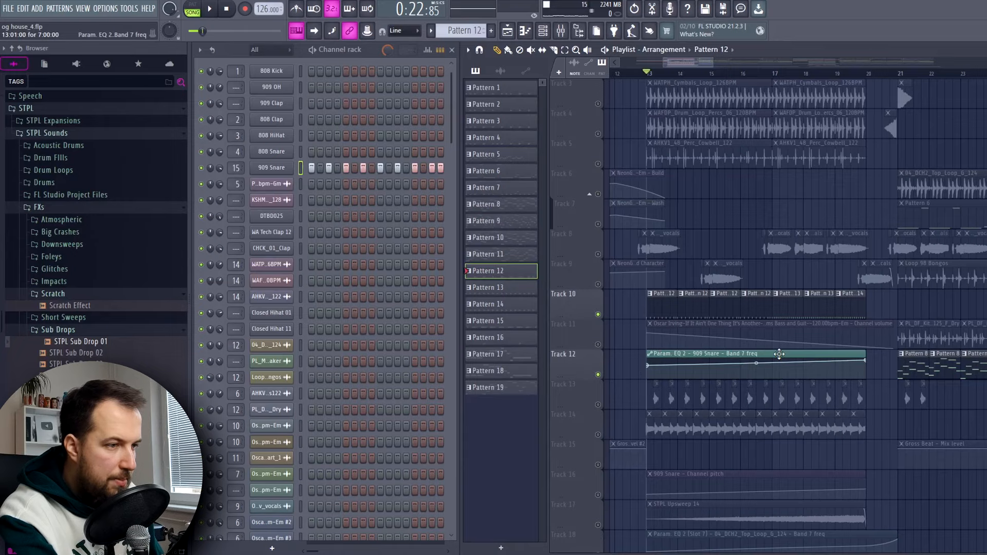
# Step: Play the snare roll with its channel pitch automation on Track 16 and the volume-automated loop on Track 14
pyautogui.scroll(-1, 601, 463)
pyautogui.click(599, 464)
pyautogui.scroll(-1, 771, 438)
pyautogui.press('space')
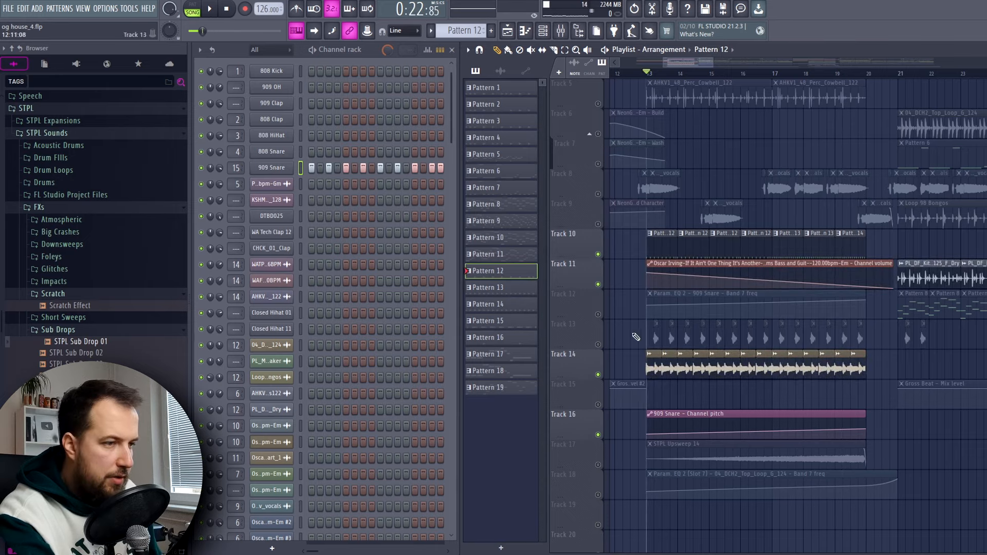
pyautogui.press('space')
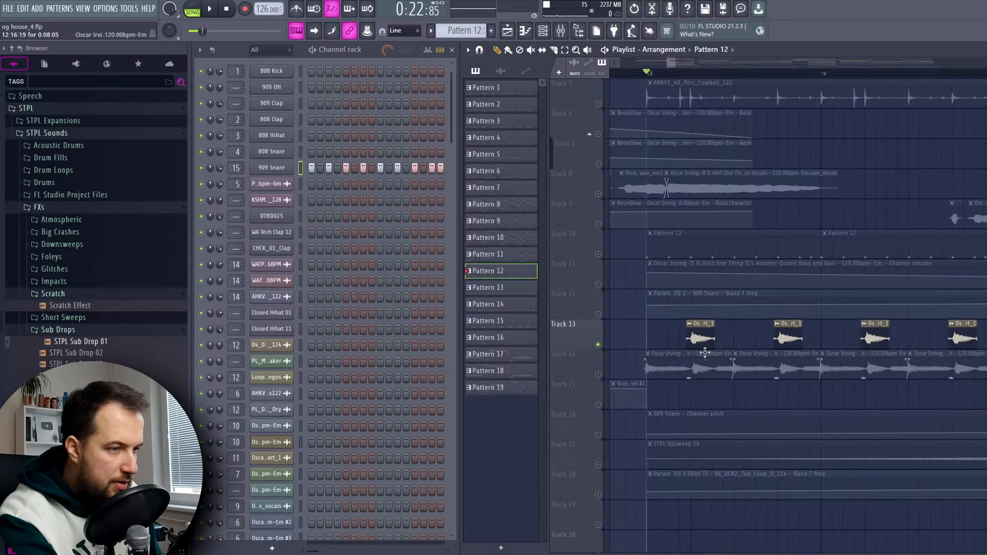
# Step: Play the short chopped clips on Track 13 alone from bar 13
pyautogui.scroll(-2, 703, 82)
pyautogui.press('space')
pyautogui.moveTo(670, 66); pyautogui.dragTo(675, 65)
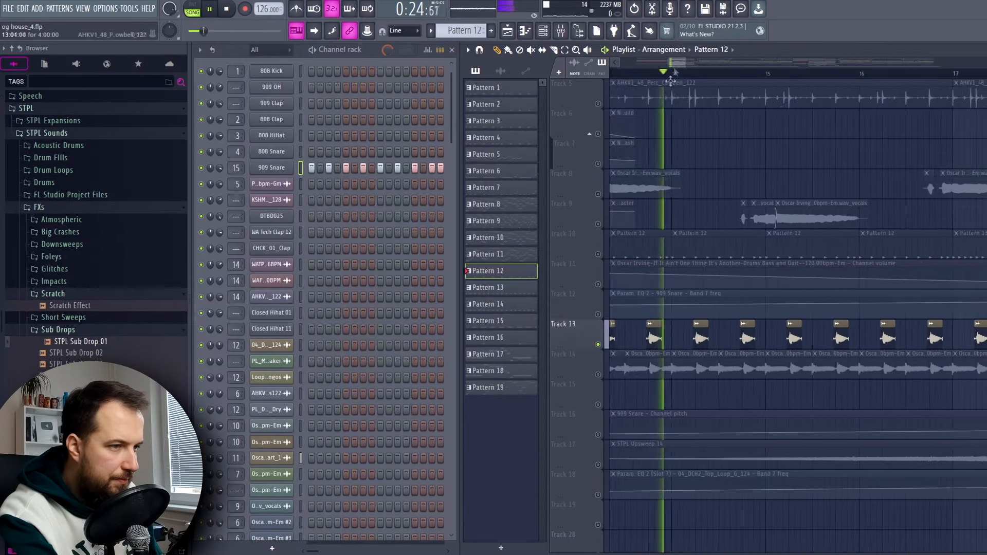
pyautogui.press('space')
# Step: Solo Track 21 and play its Pattern 6 clips from bar 13
pyautogui.scroll(-5, 617, 332)
pyautogui.rightClick(602, 434)
pyautogui.rightClick(599, 435)
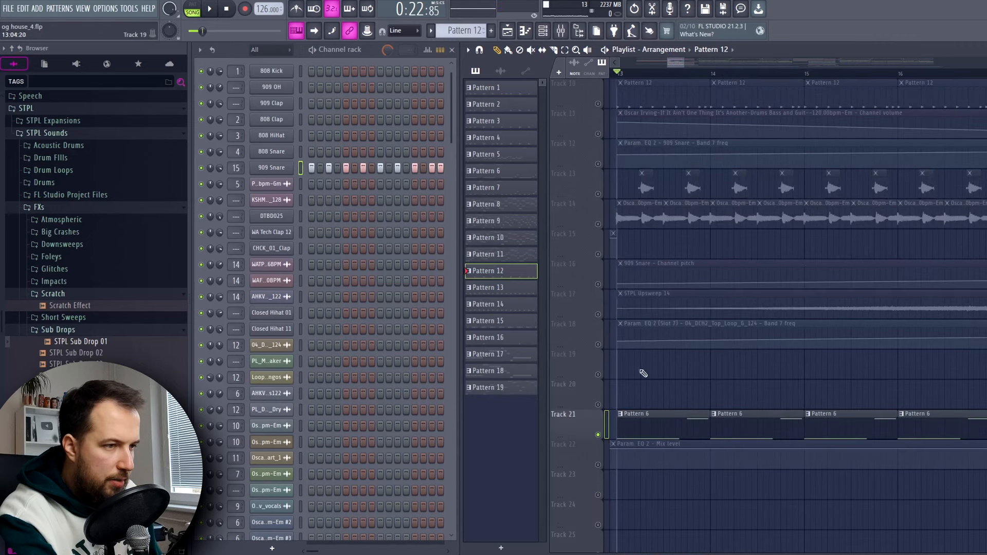
pyautogui.press('space')
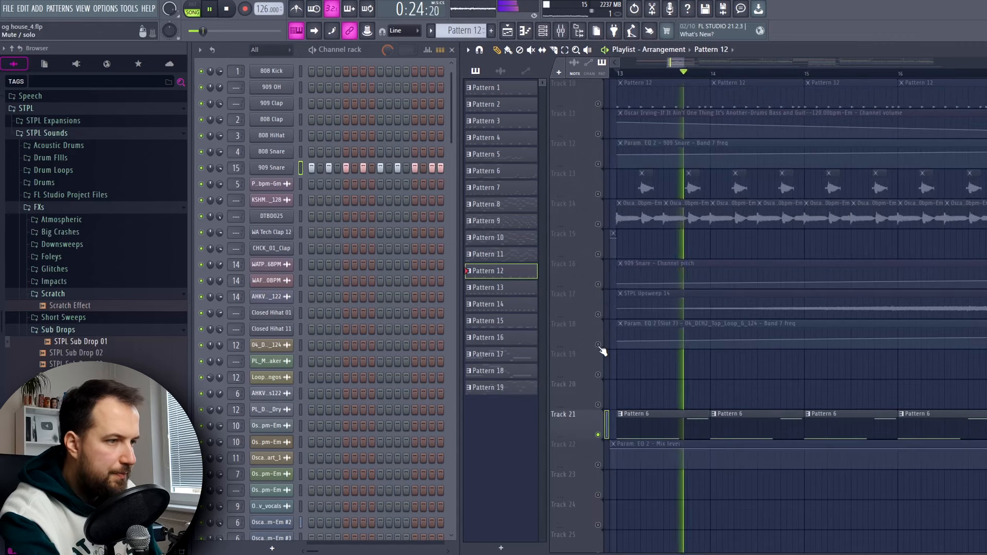
pyautogui.scroll(2, 606, 340)
pyautogui.press('space')
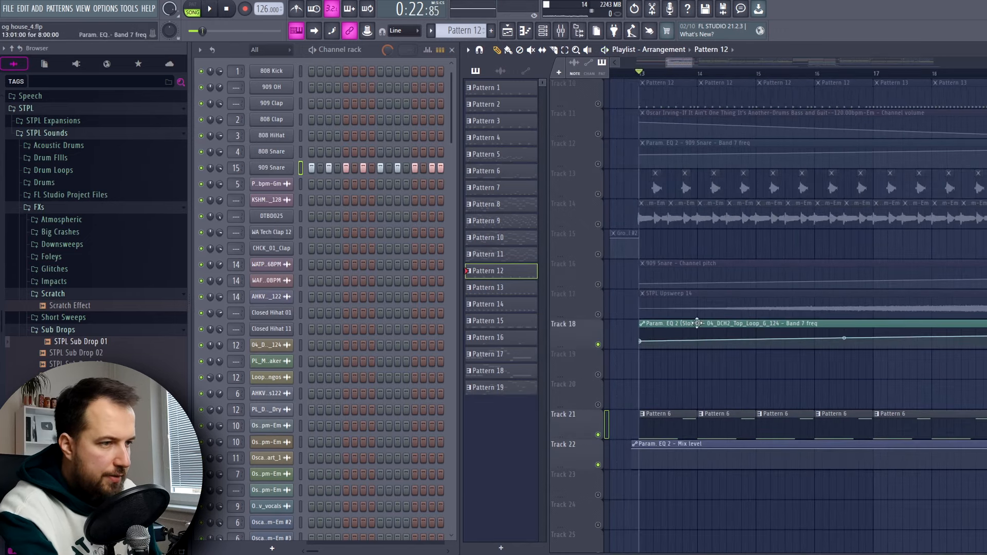
# Step: Examine the low-pass Band 7 in the last Fruity Parametric EQ 2 on the 04_DCH2_Top_Loop_G_124 mixer channel
pyautogui.press('F9')
pyautogui.click(883, 312)
pyautogui.rightClick(358, 246)
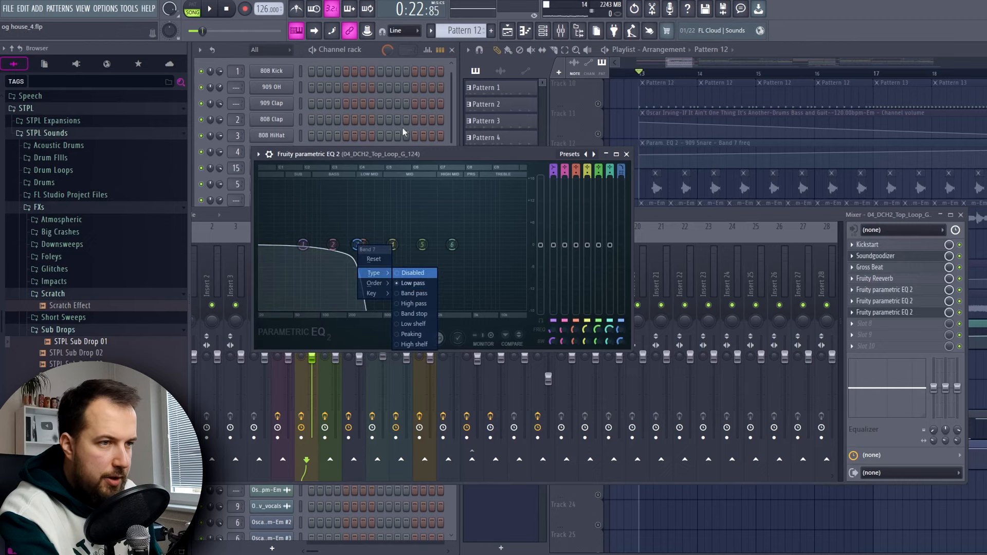
pyautogui.click(402, 156)
pyautogui.moveTo(620, 330); pyautogui.dragTo(621, 327)
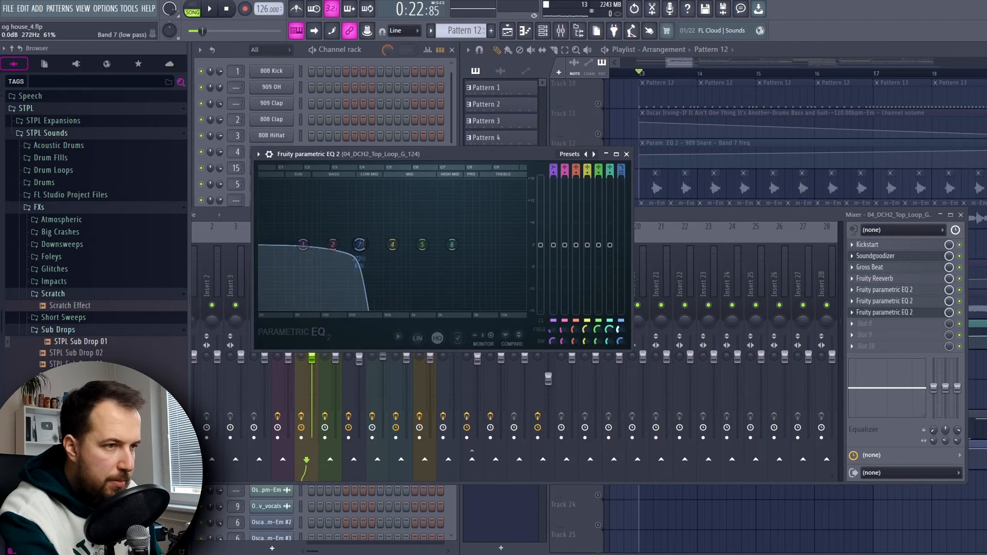
pyautogui.click(626, 154)
# Step: Play the end of the build-up with all tracks active, up to the gap before bar 21
pyautogui.click(732, 55)
pyautogui.moveTo(693, 63); pyautogui.dragTo(723, 67)
pyautogui.press('space')
pyautogui.click(741, 75)
pyautogui.click(771, 76)
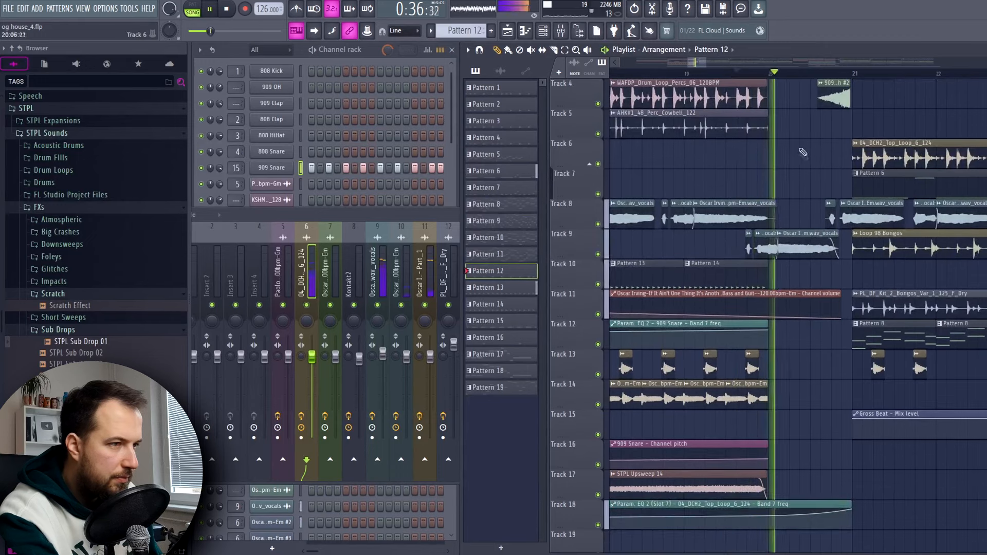
pyautogui.press('space')
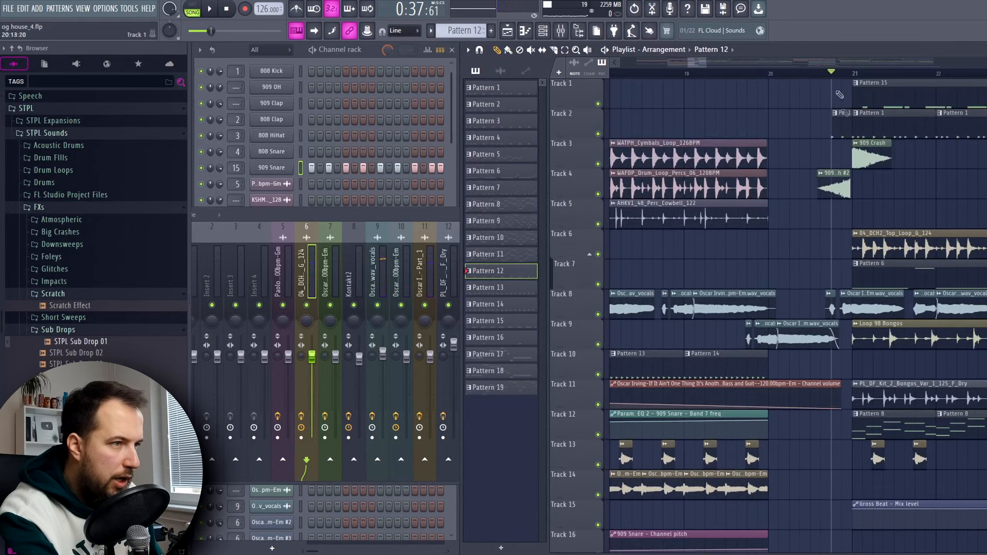
# Step: Examine the short Pattern 1 clip on Track 2 before bar 21 and play the build-up from bar 13
pyautogui.click(844, 123)
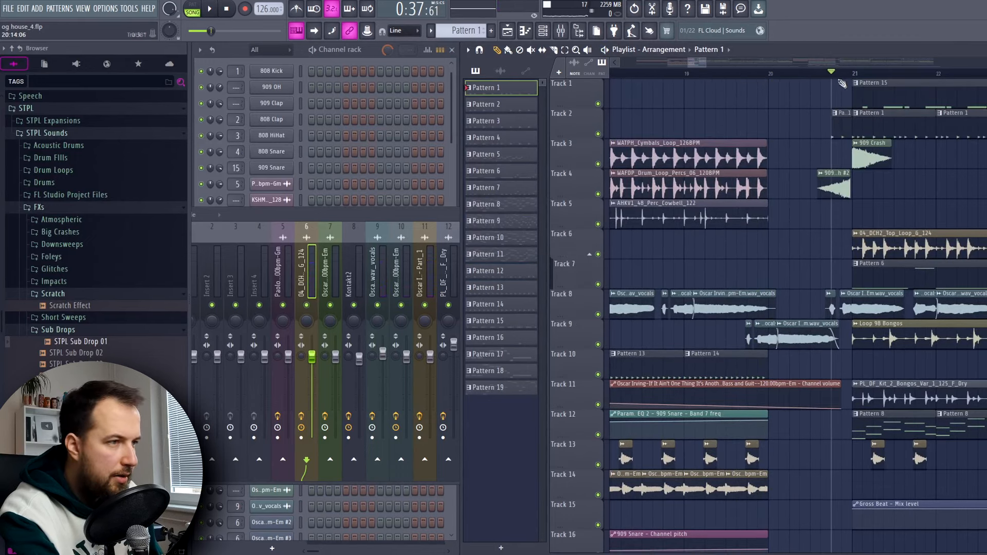
pyautogui.press('space')
pyautogui.press('space')
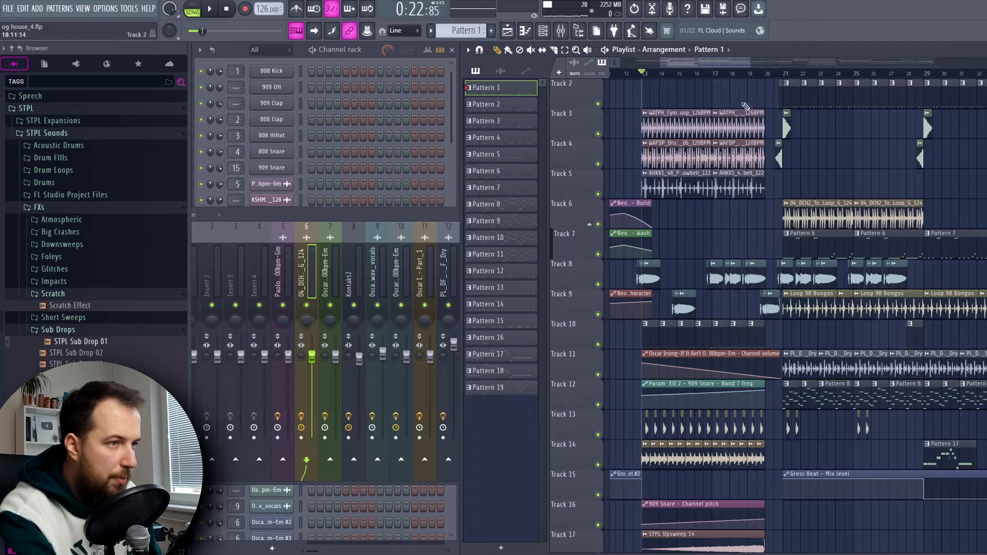
pyautogui.press('space')
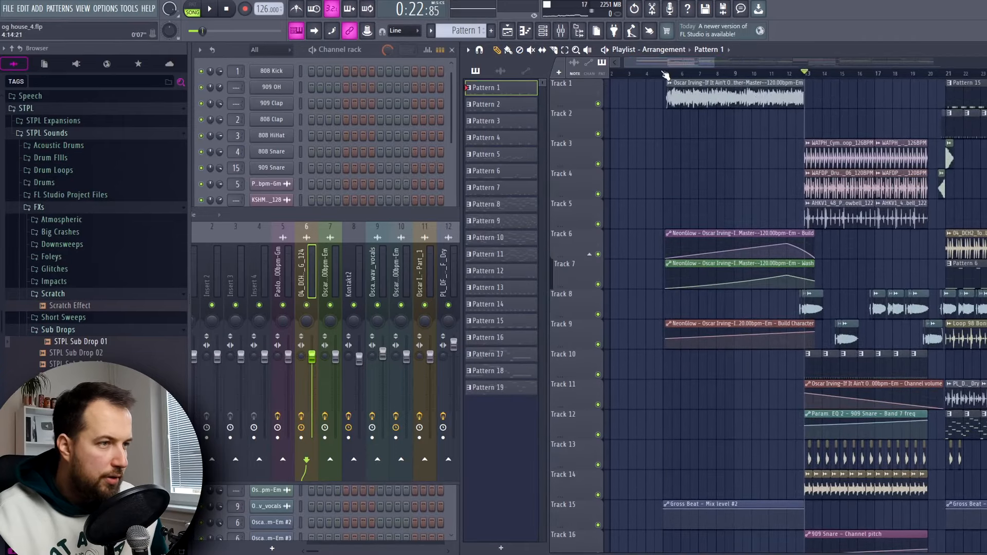
# Step: Review the NeonGlow effect on the intro sample's mixer channel and play the intro from bar 5 past bar 13
pyautogui.click(663, 73)
pyautogui.scroll(2, 664, 73)
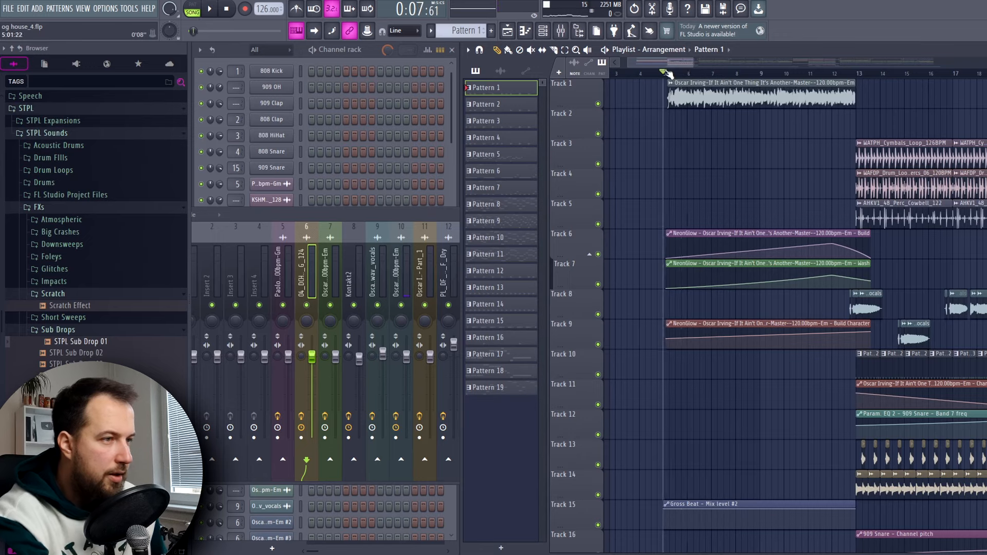
pyautogui.hscroll(1, 667, 69)
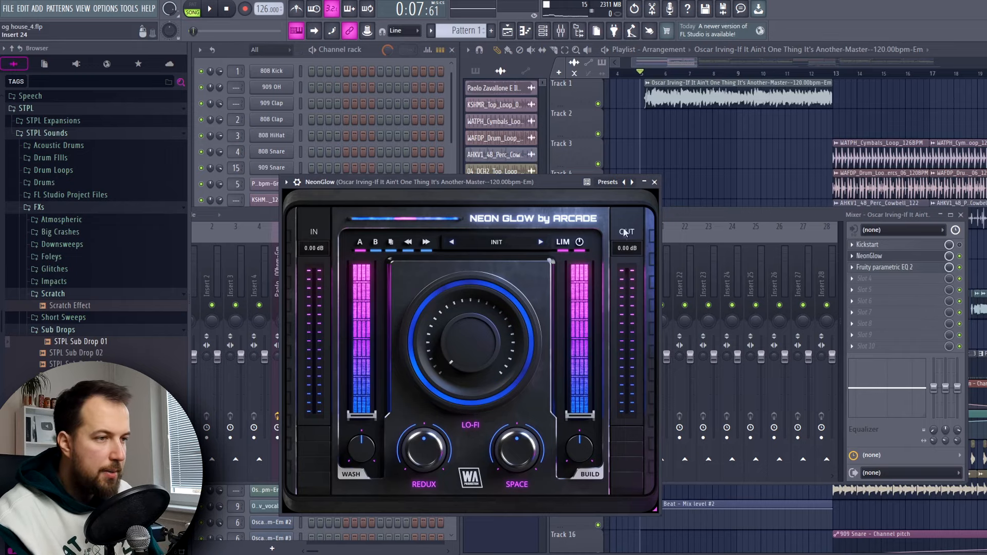
pyautogui.click(655, 183)
pyautogui.press('F9')
pyautogui.press('space')
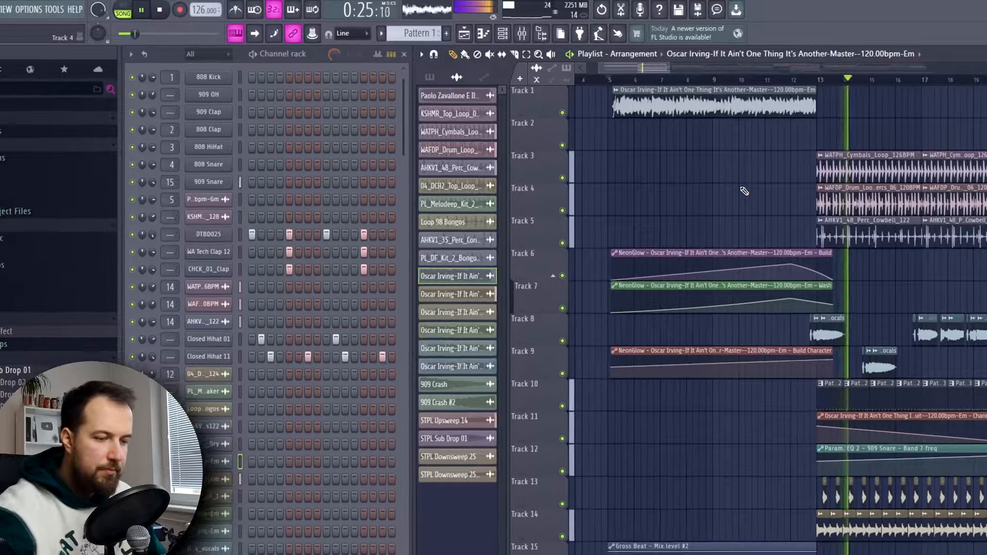
pyautogui.press('space')
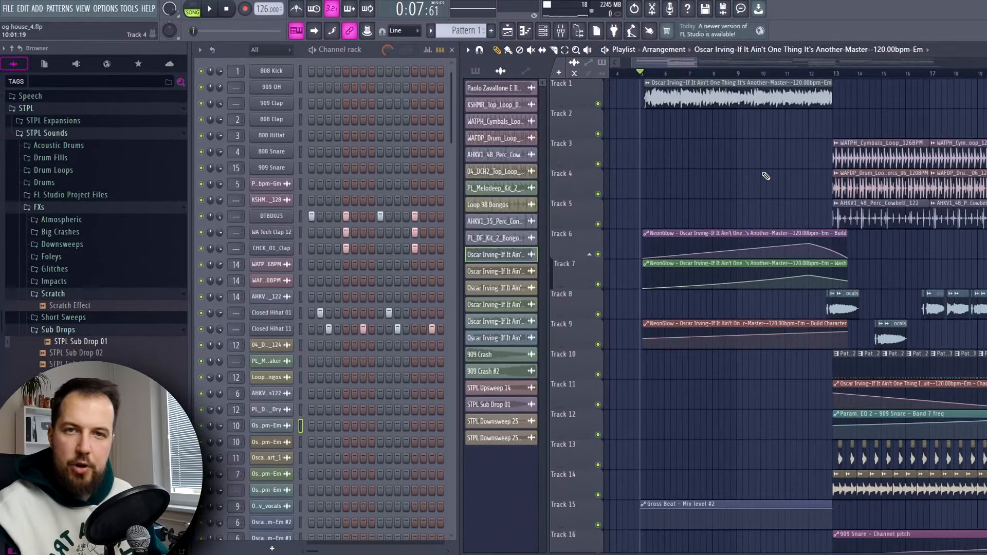